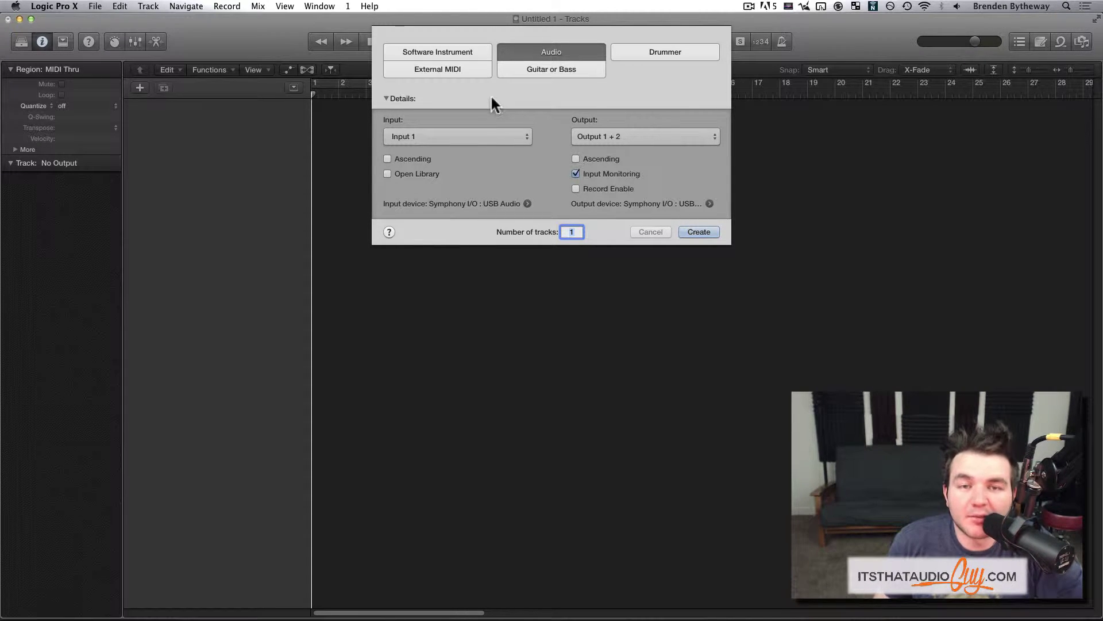
Step: Review the new-track options for software instrument, audio, drummer, external MIDI and guitar or bass, including the audio input choices
left_click(467, 52)
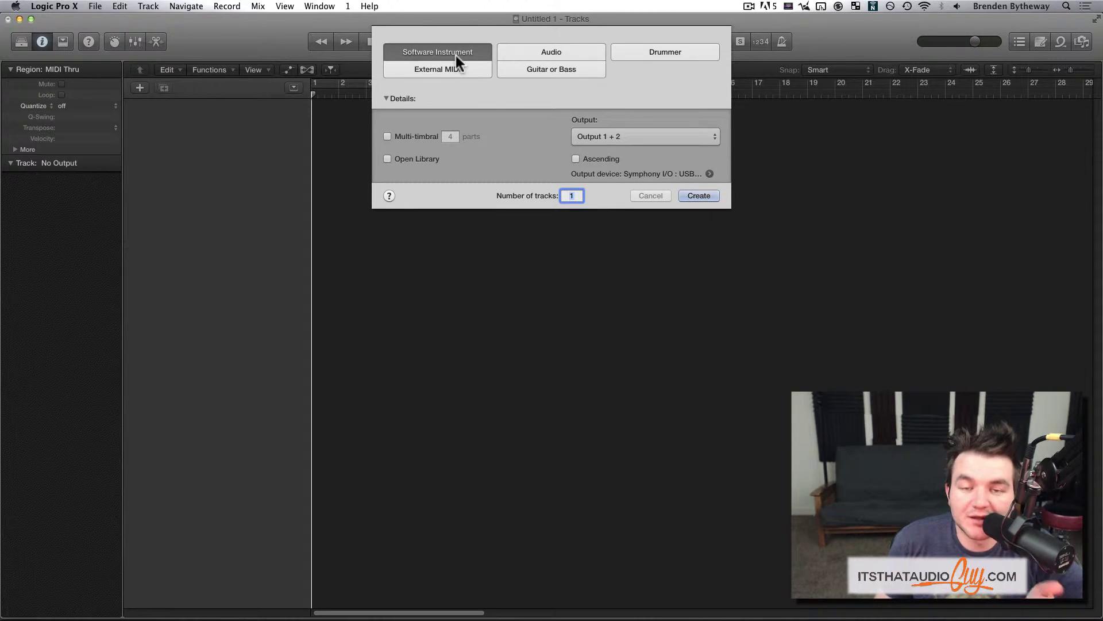
left_click(523, 46)
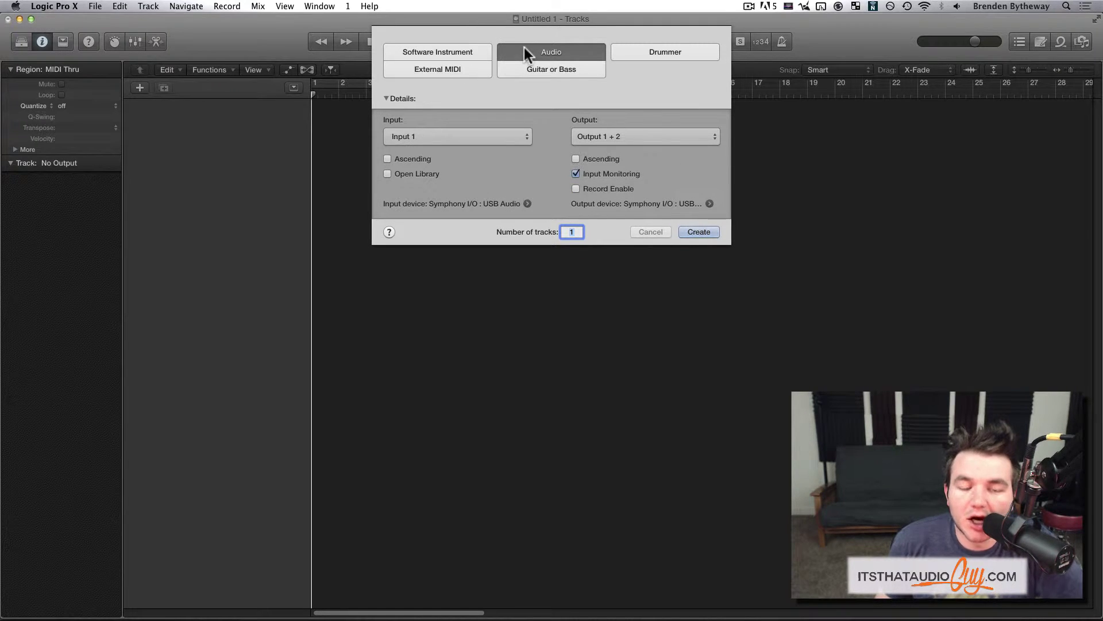
left_click(660, 47)
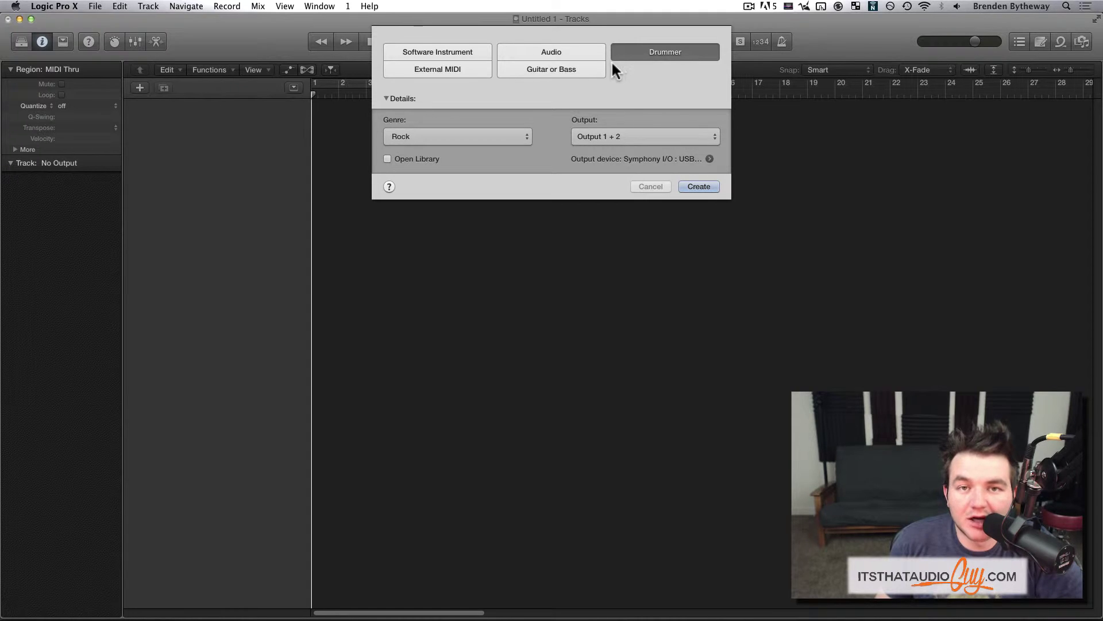
left_click(466, 71)
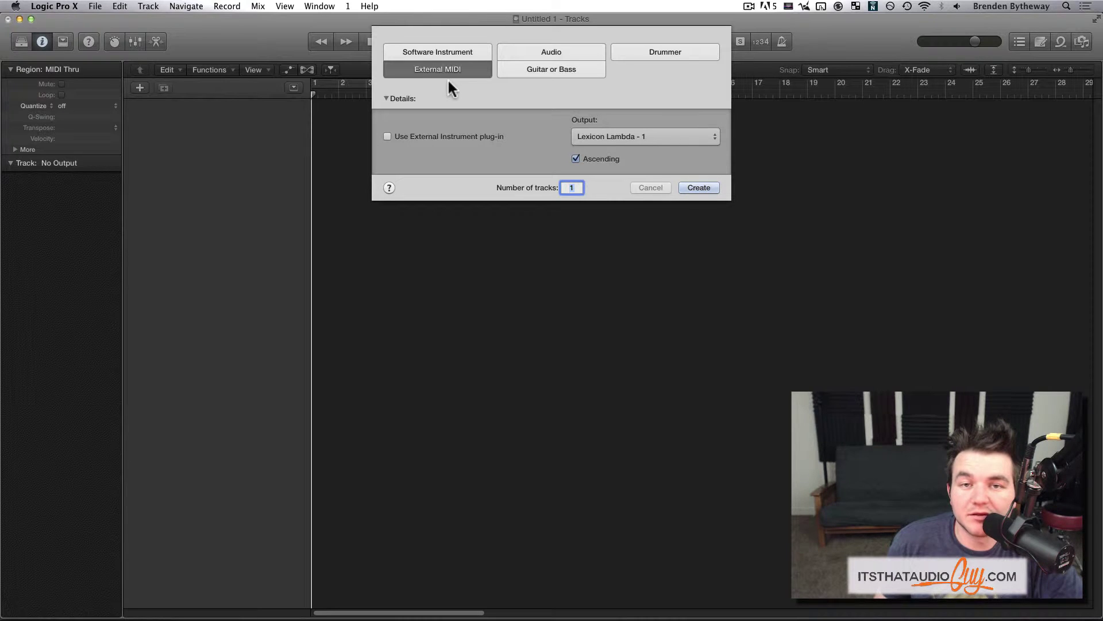
left_click(570, 73)
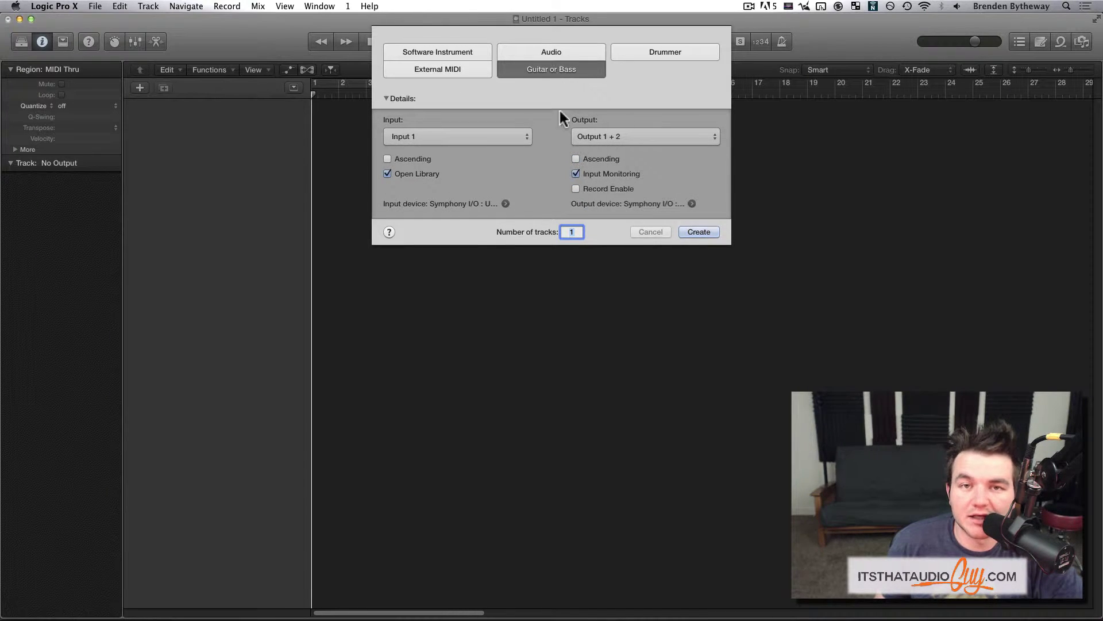
left_click(555, 51)
left_click(555, 68)
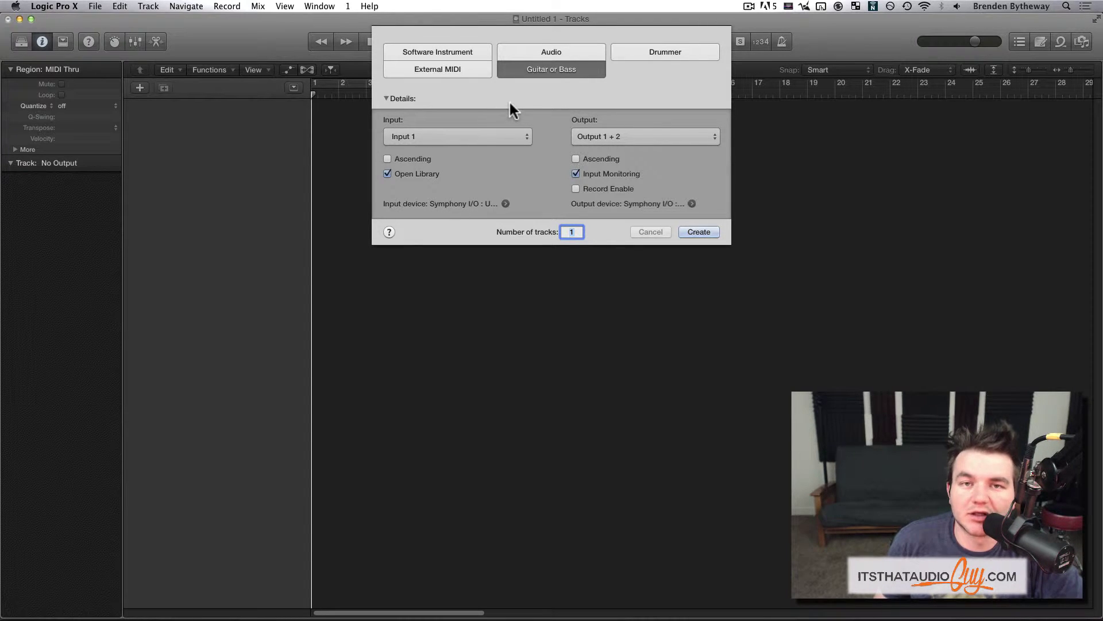
left_click(511, 53)
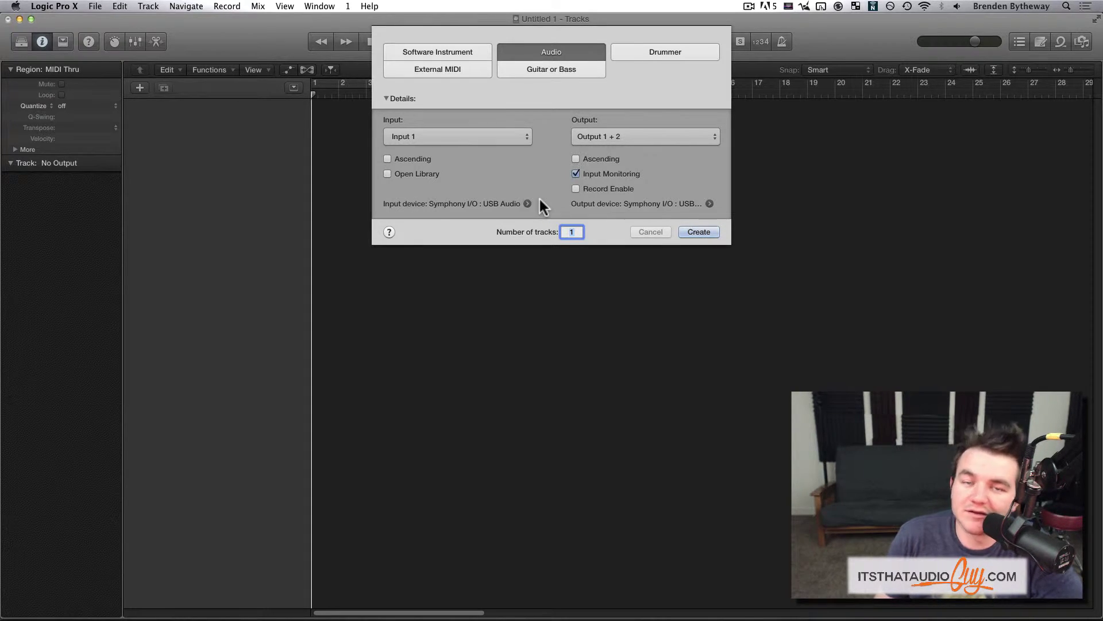
left_click(464, 138)
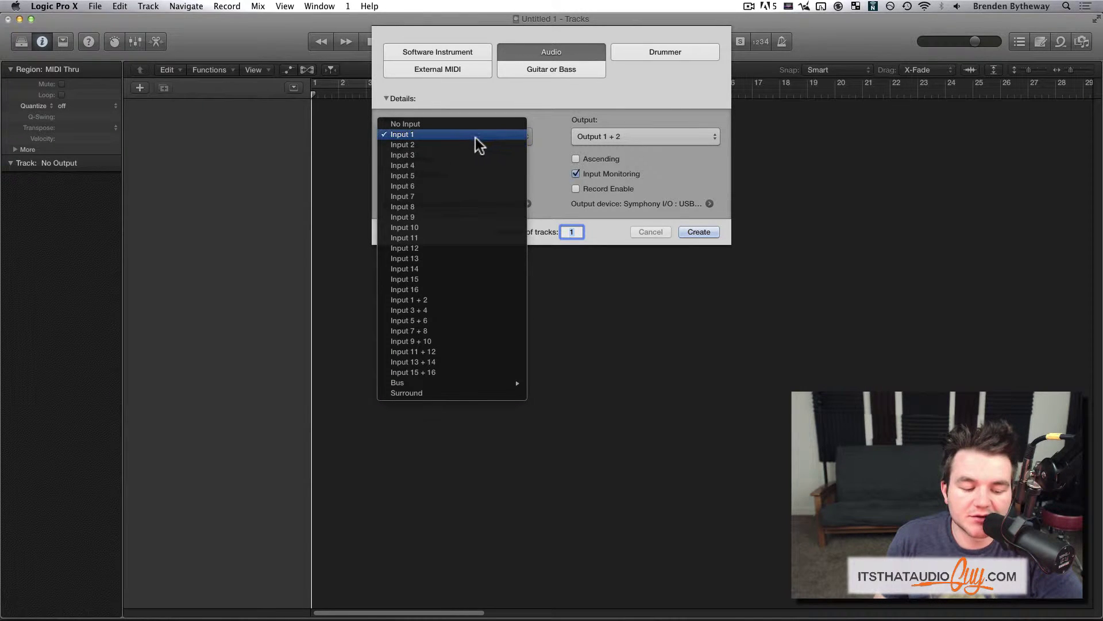
left_click(469, 139)
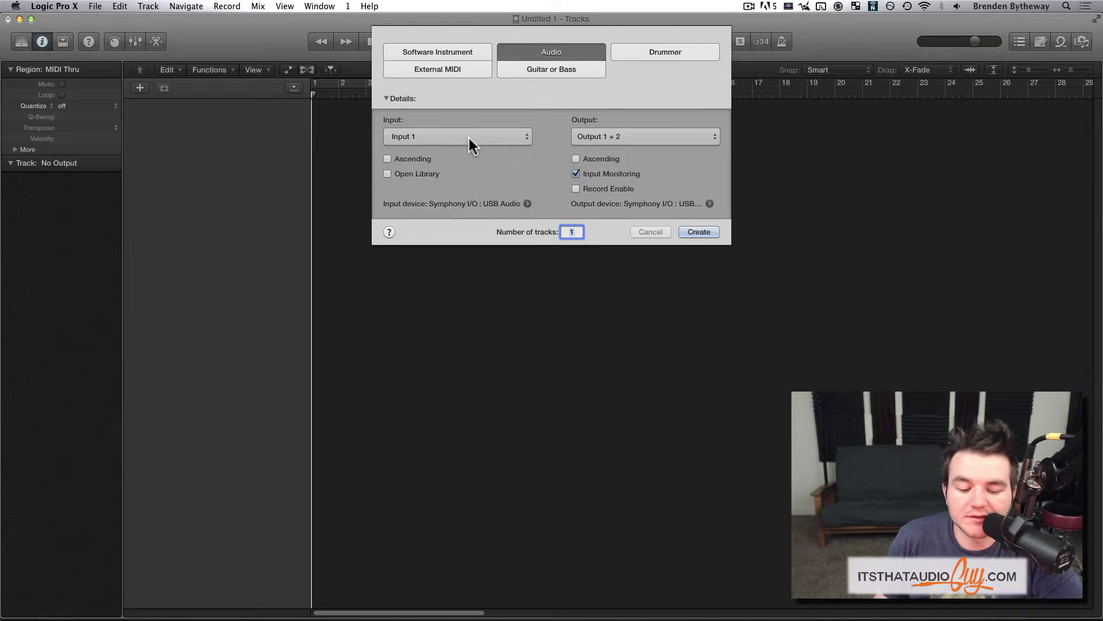
Step: Create one Software Instrument track with the Open Library option enabled
left_click(437, 51)
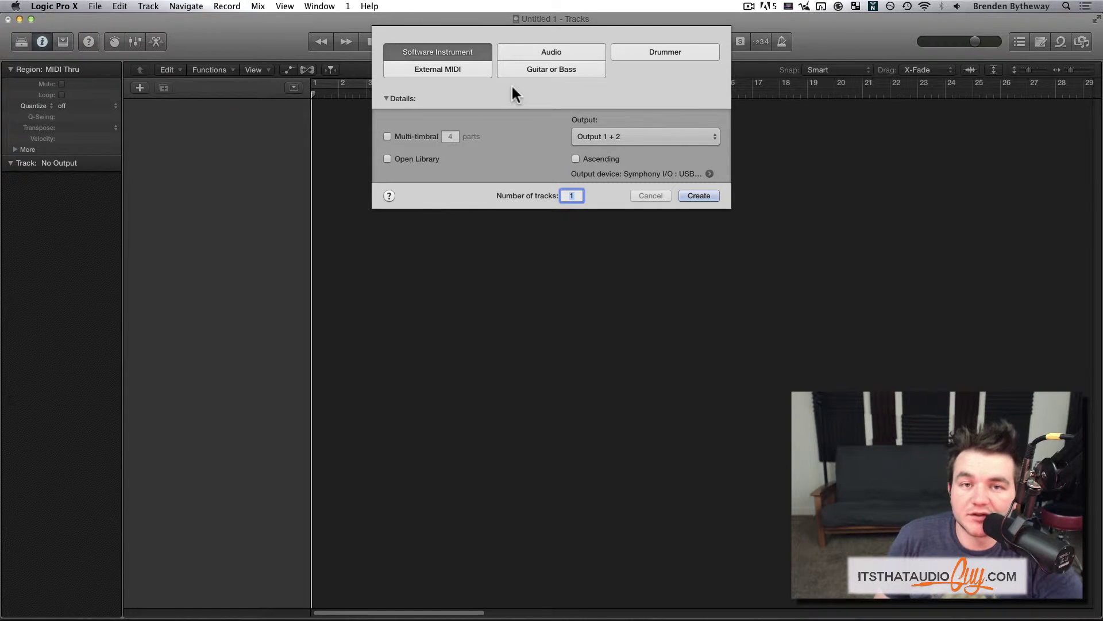
left_click(409, 161)
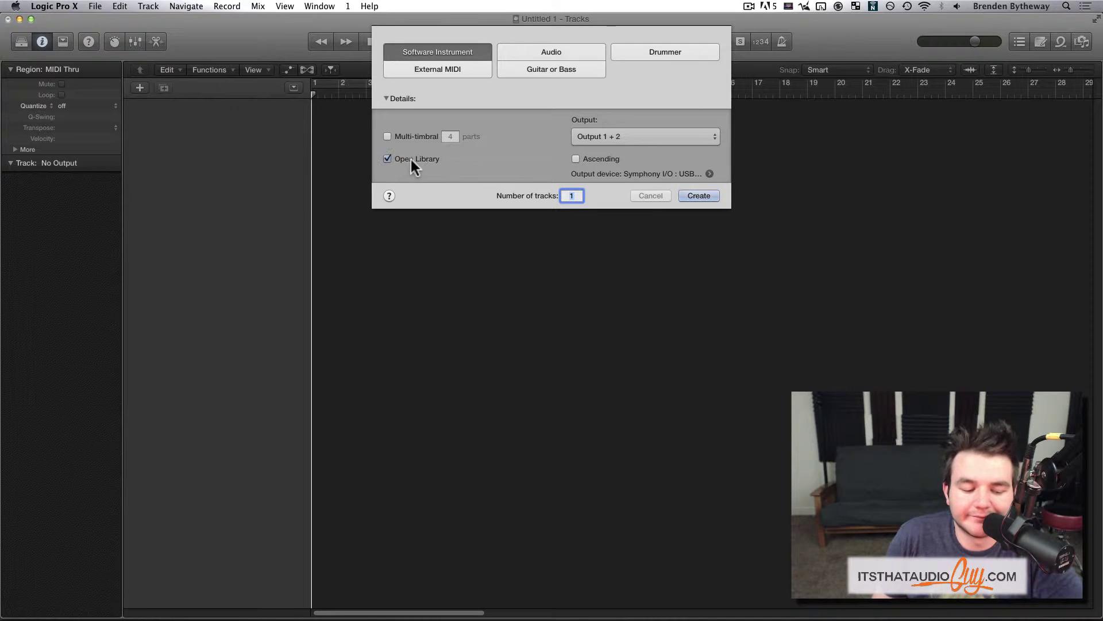
left_click(698, 195)
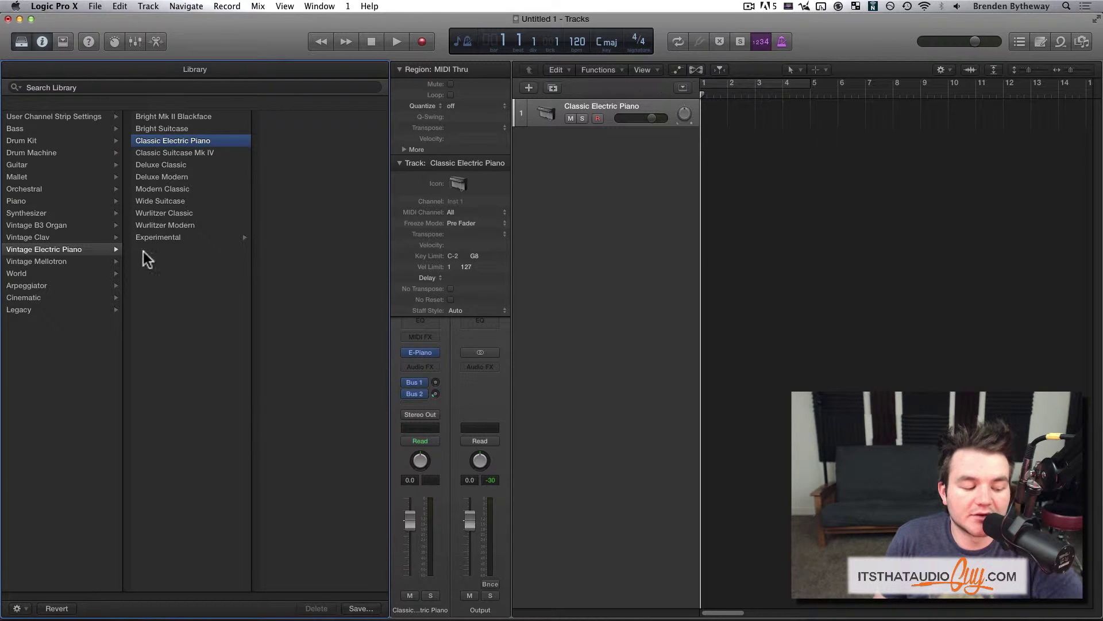
Step: Toggle the Library's visibility and look through the additional content packages without installing any
left_click(19, 42)
left_click(19, 42)
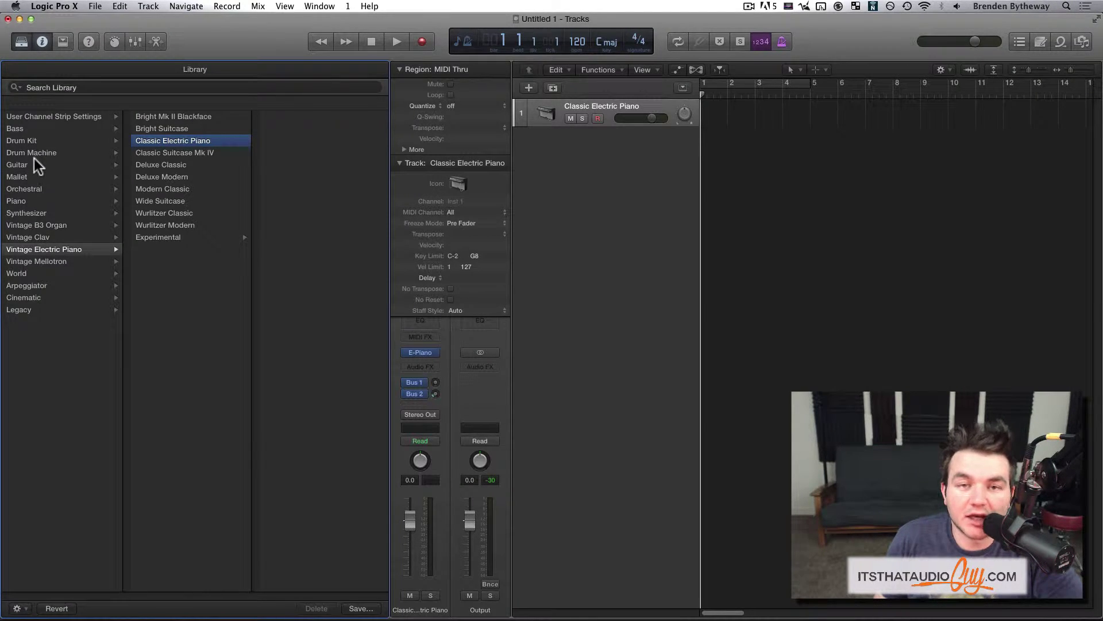
left_click(78, 8)
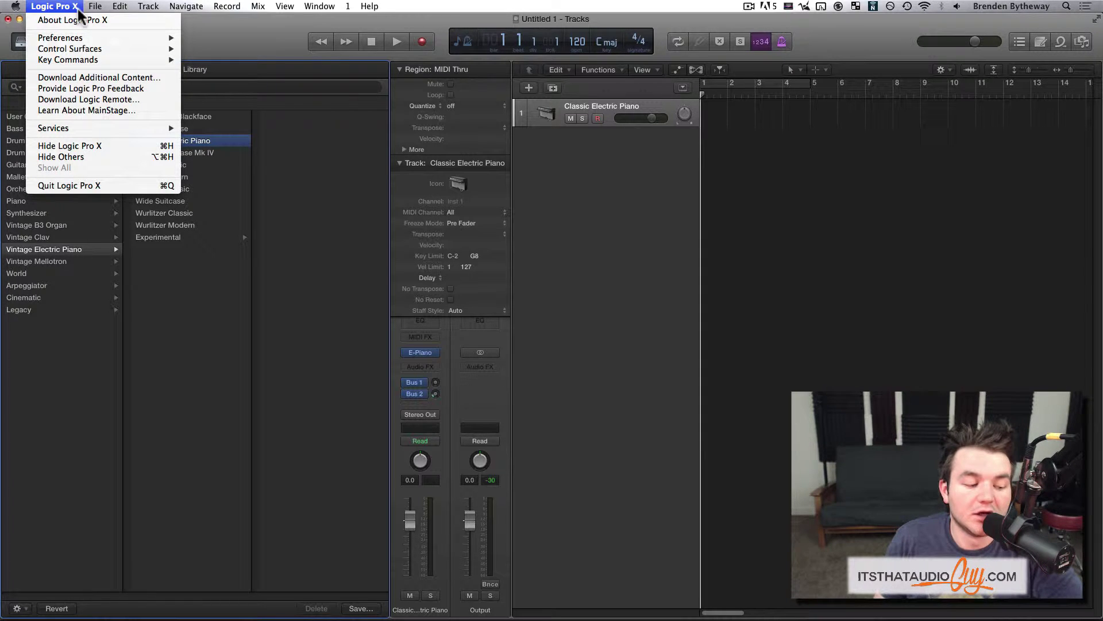
left_click(75, 77)
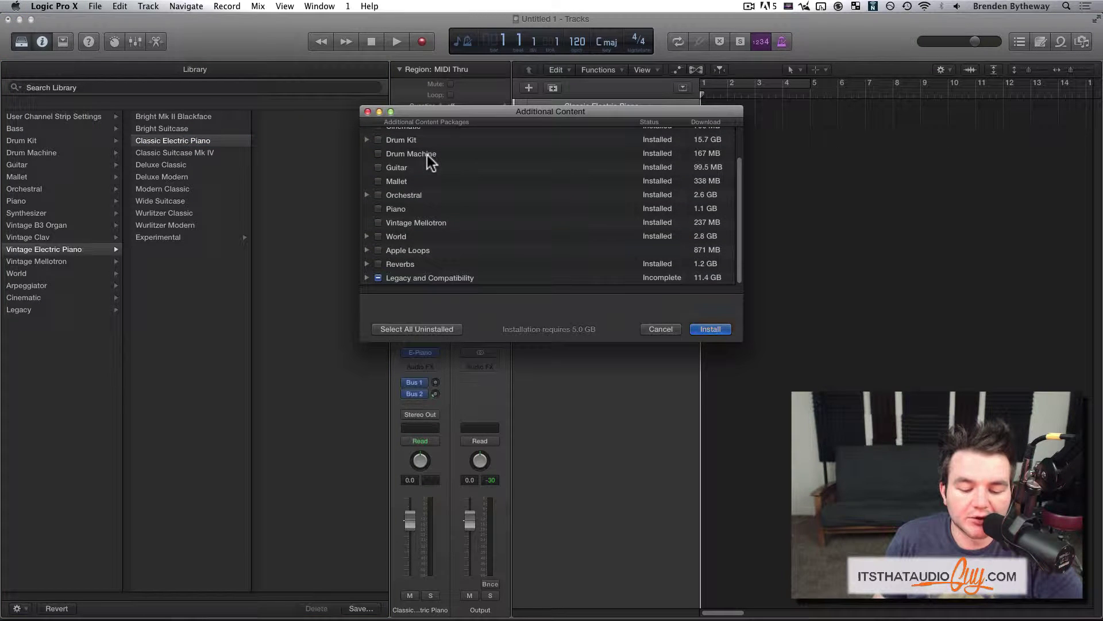
left_click(378, 162)
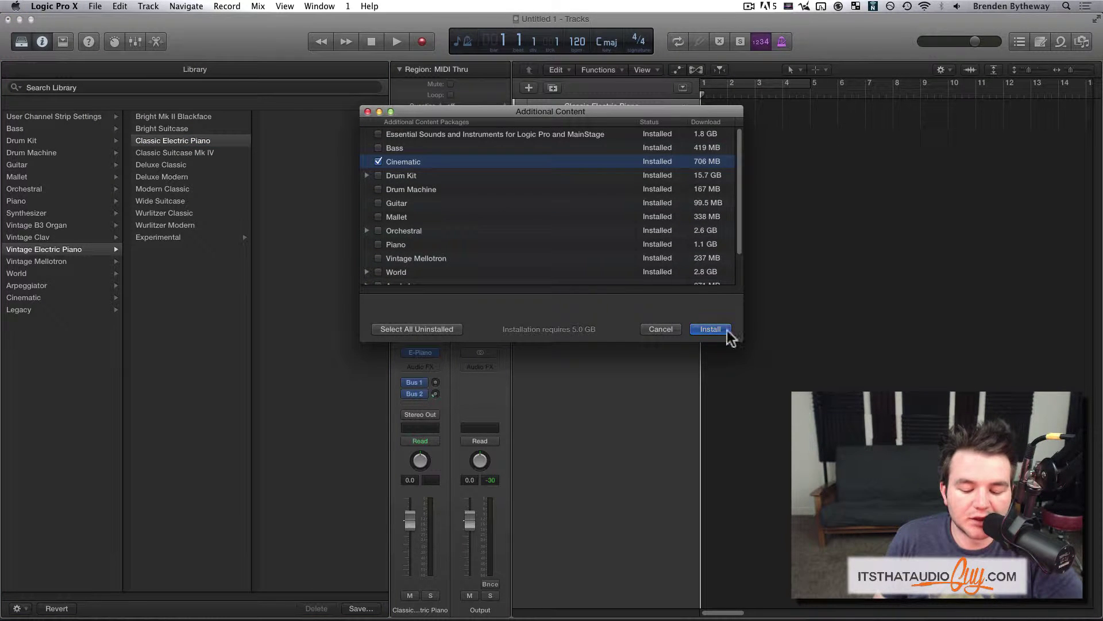
left_click(368, 111)
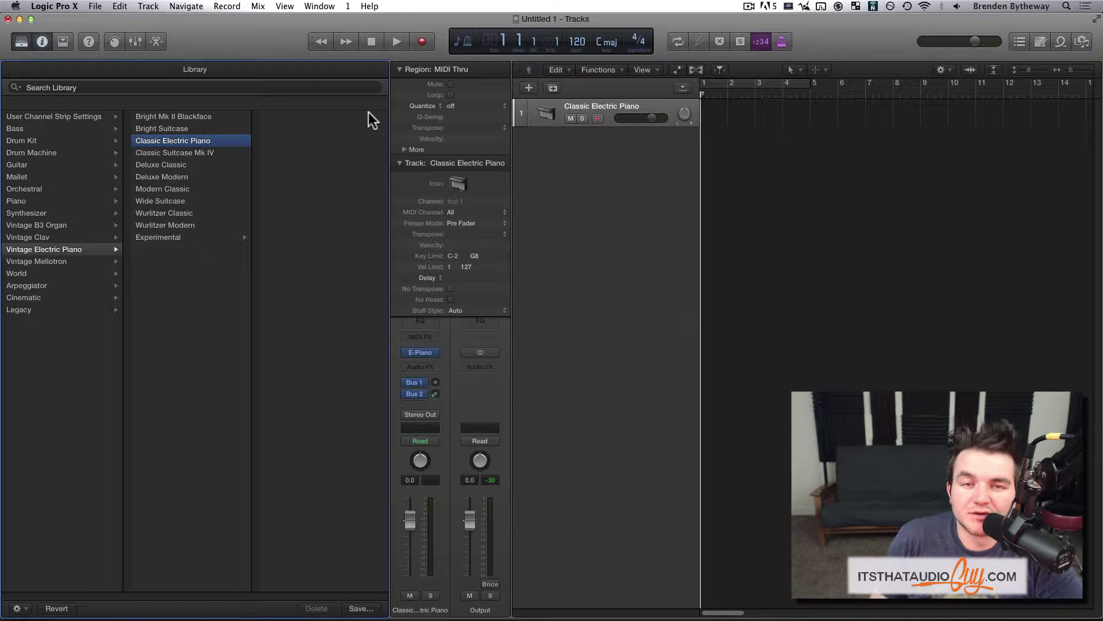
Step: Hide the Library and toggle the Inspector's visibility, leaving the Inspector shown
left_click(22, 42)
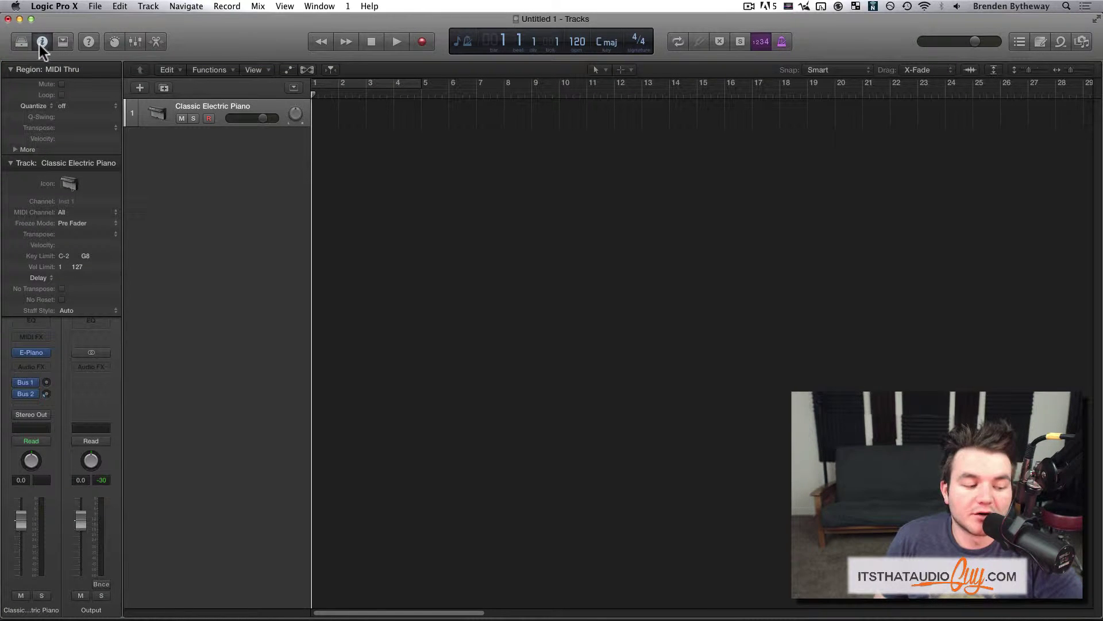
left_click(41, 43)
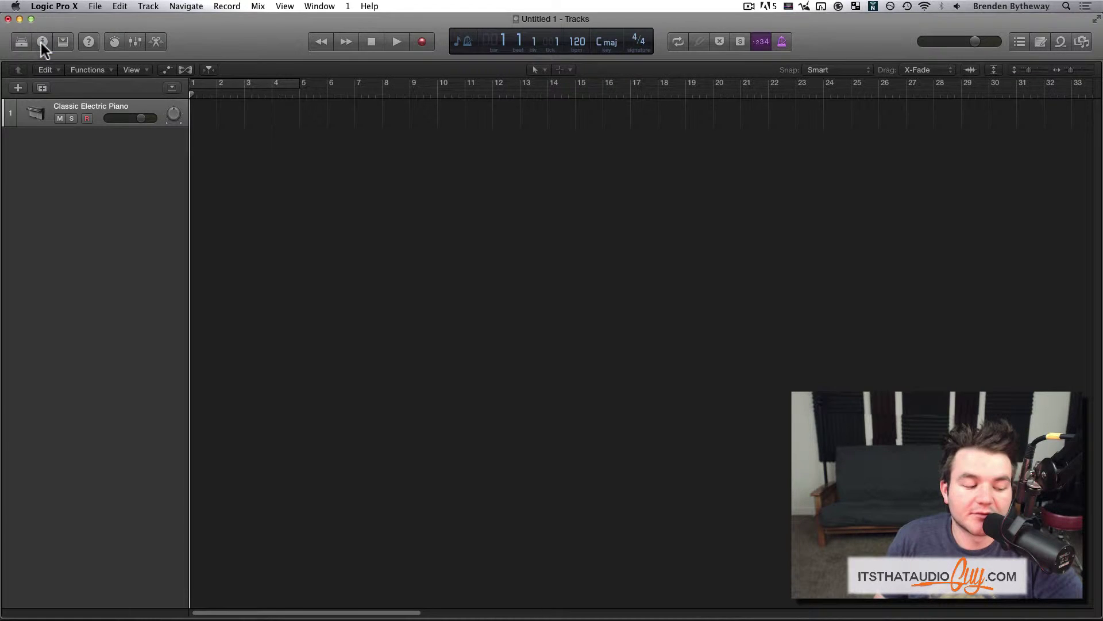
left_click(41, 42)
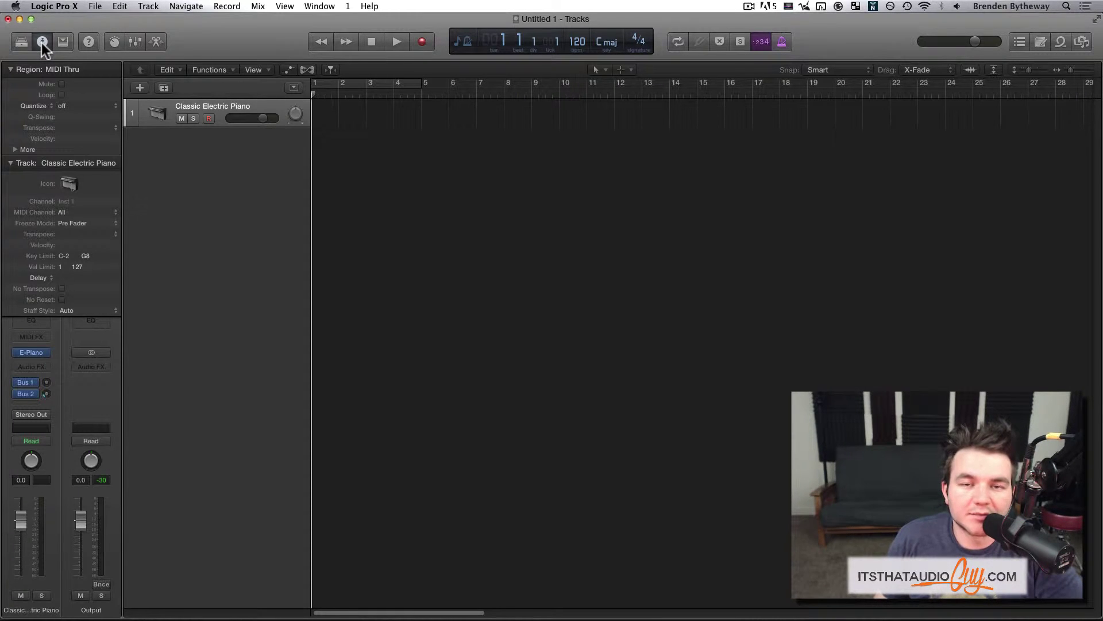
left_click(42, 42)
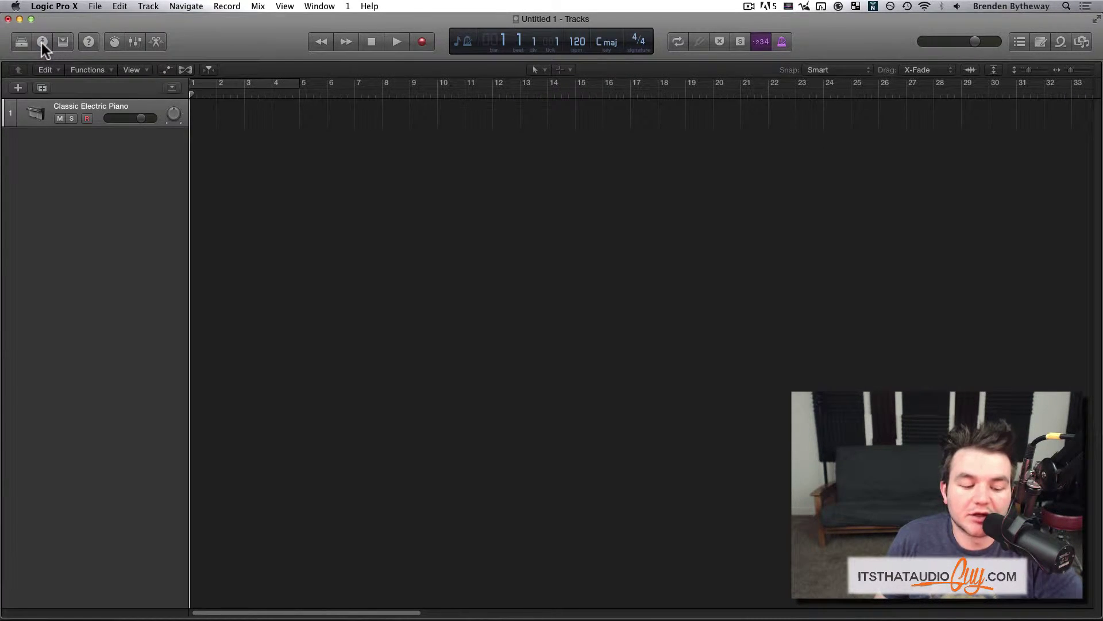
left_click(43, 43)
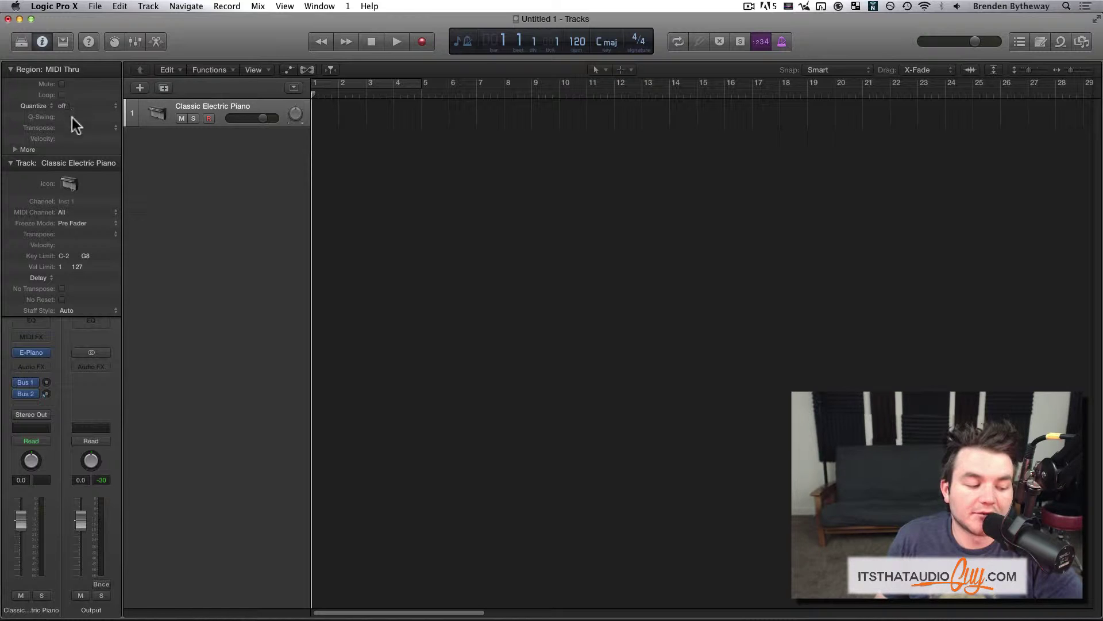
Step: Expand the additional region parameters, and collapse the Region and Track sections of the Inspector
left_click(15, 149)
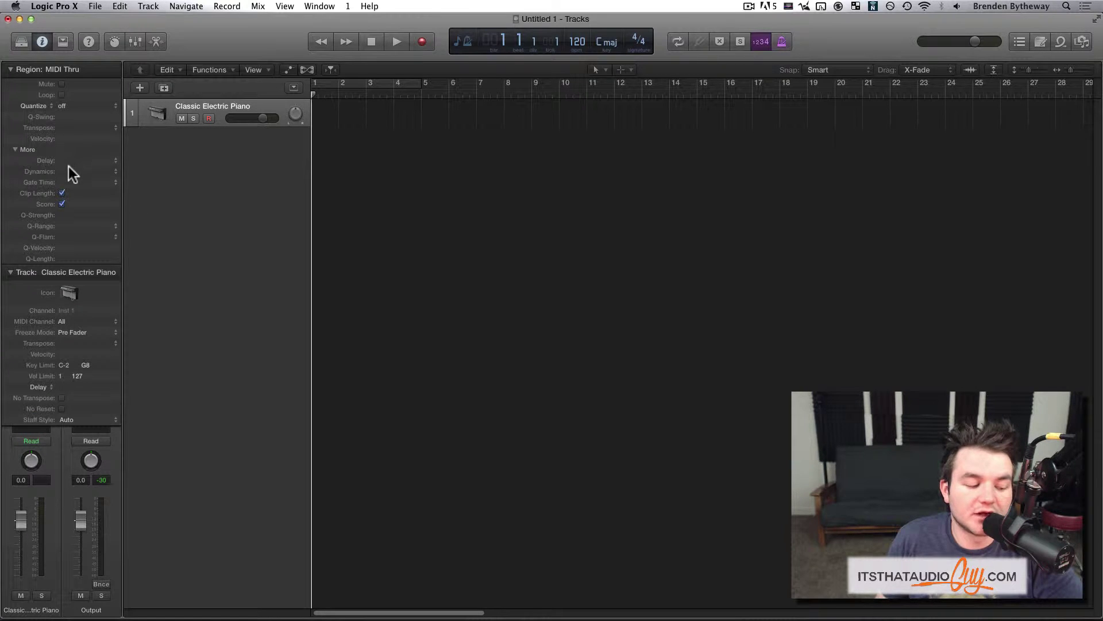
left_click(10, 69)
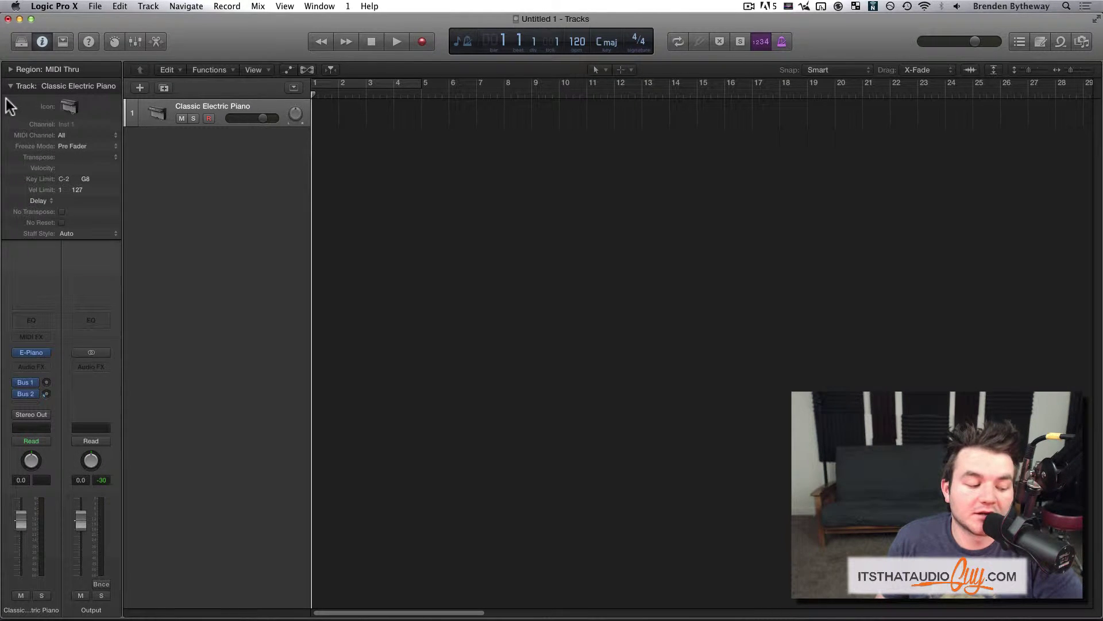
left_click(10, 86)
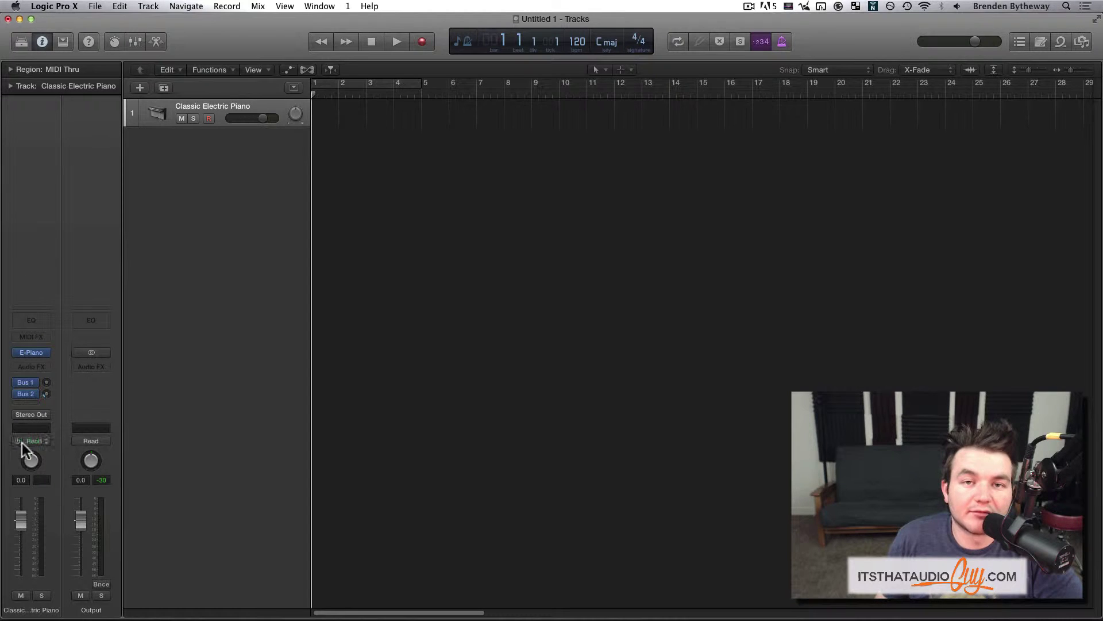
Step: Add a Channel EQ and a Compressor to the electric piano's channel strip and close their plug-in windows
left_click(33, 321)
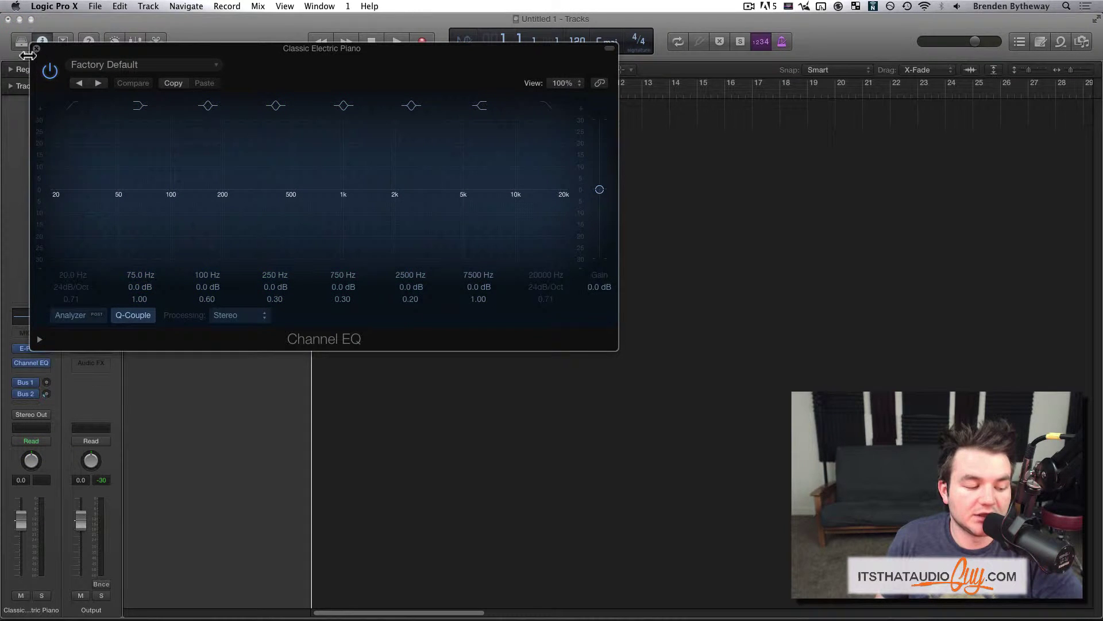
left_click(35, 49)
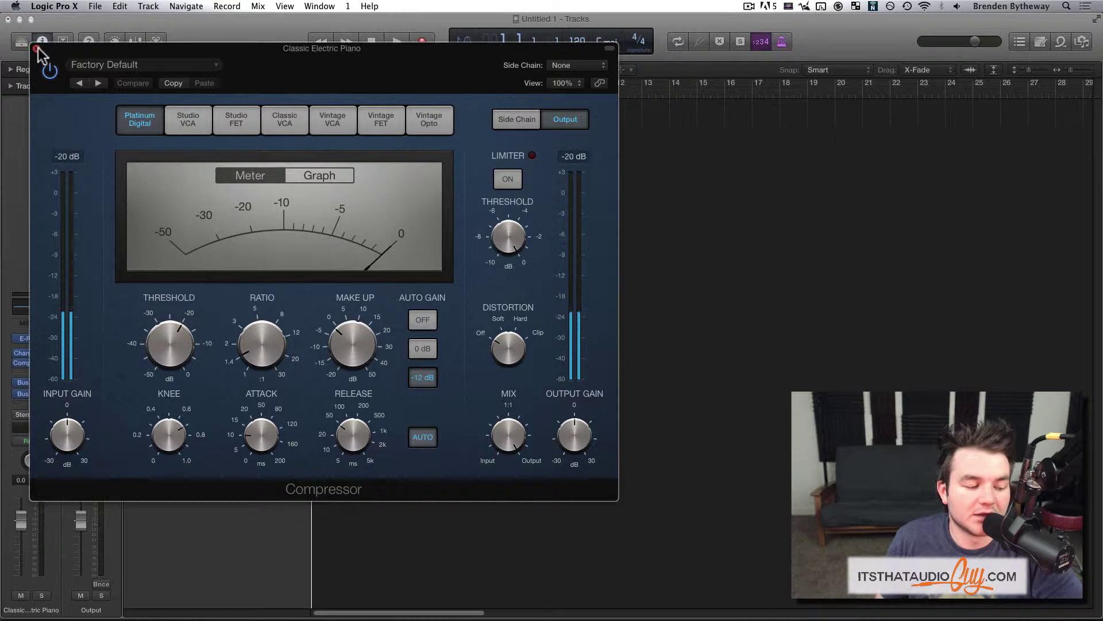
left_click(36, 48)
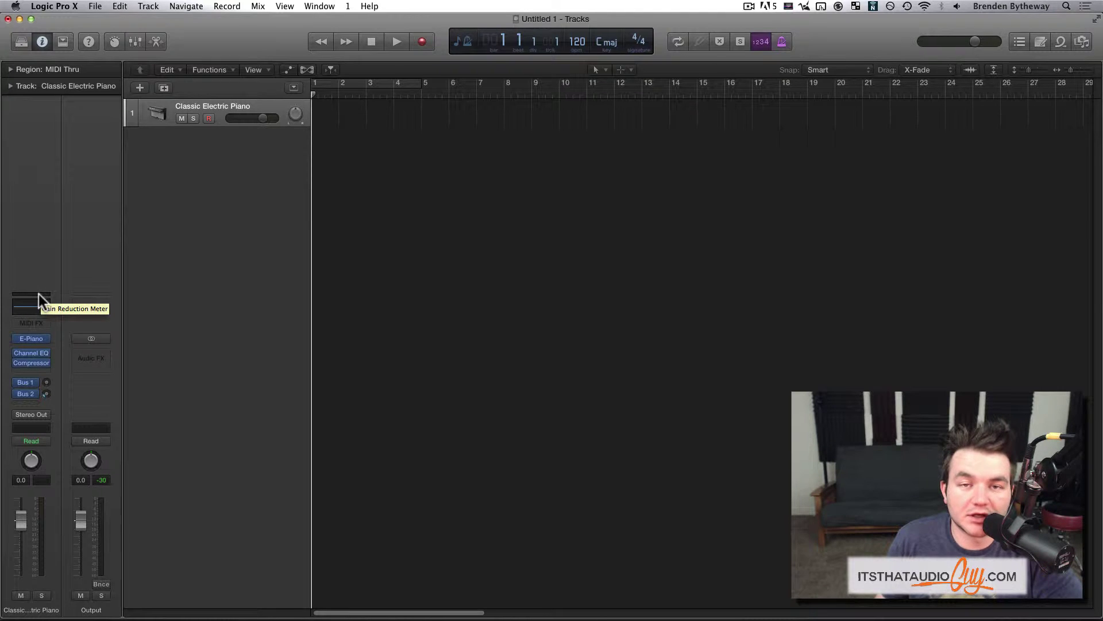
Step: Review the plug-in choices for MIDI and audio effects and the output routing options on the electric piano's channel strip
left_click(37, 321)
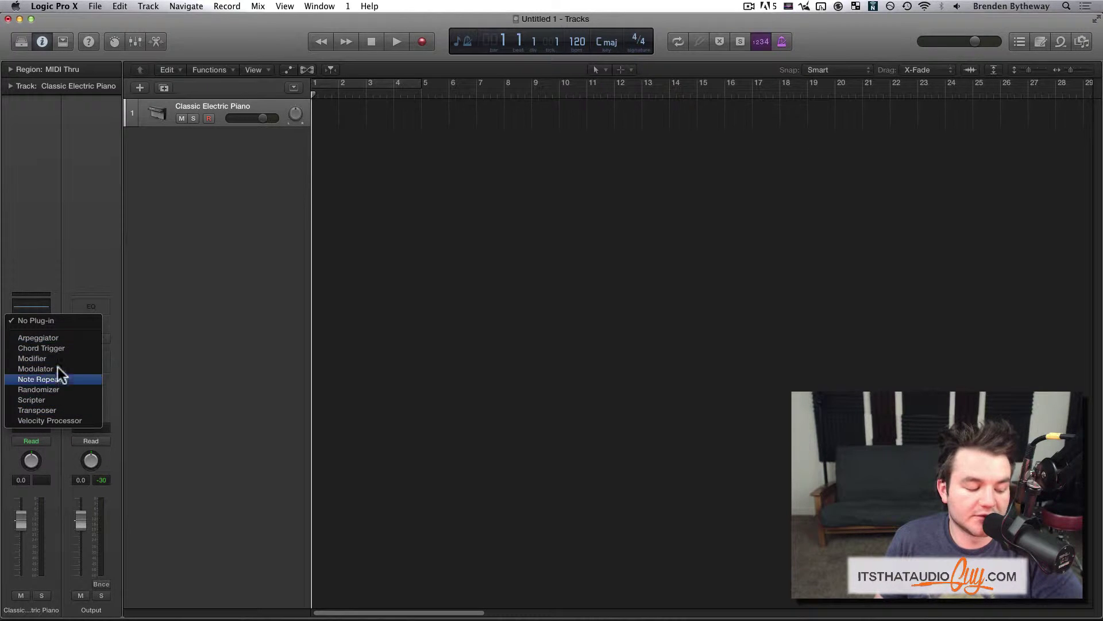
left_click(47, 244)
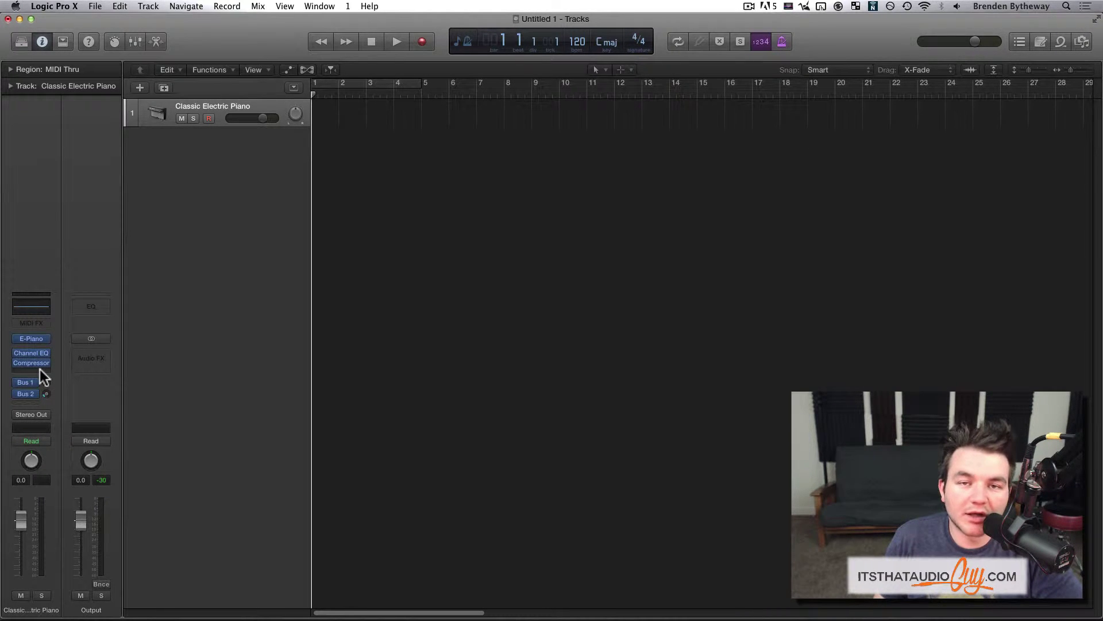
left_click(39, 369)
mouse_move(54, 479)
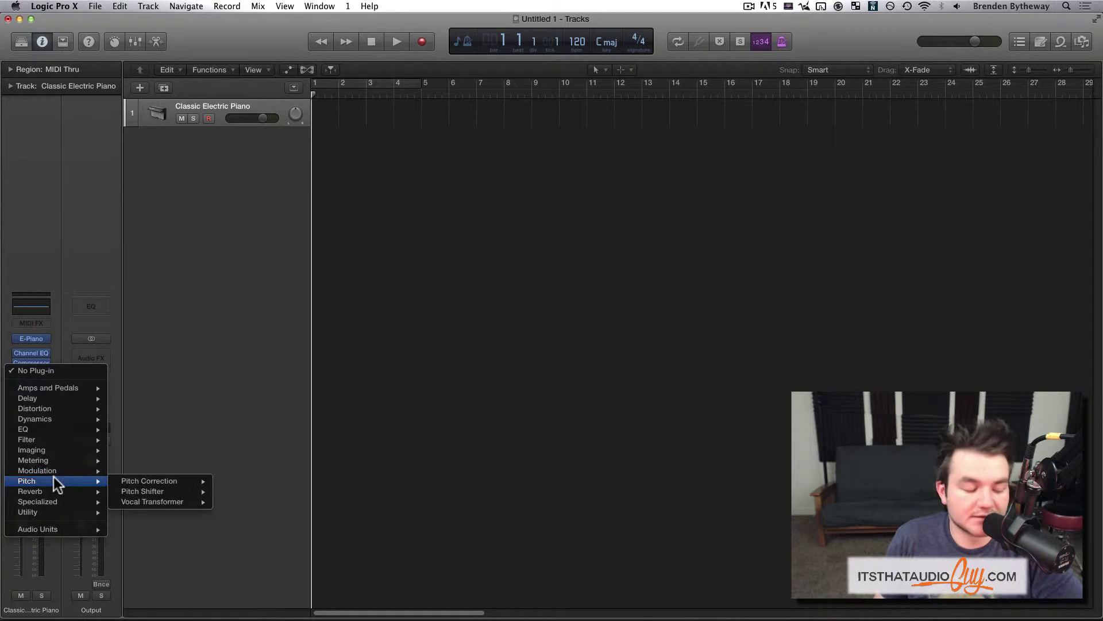
left_click(36, 272)
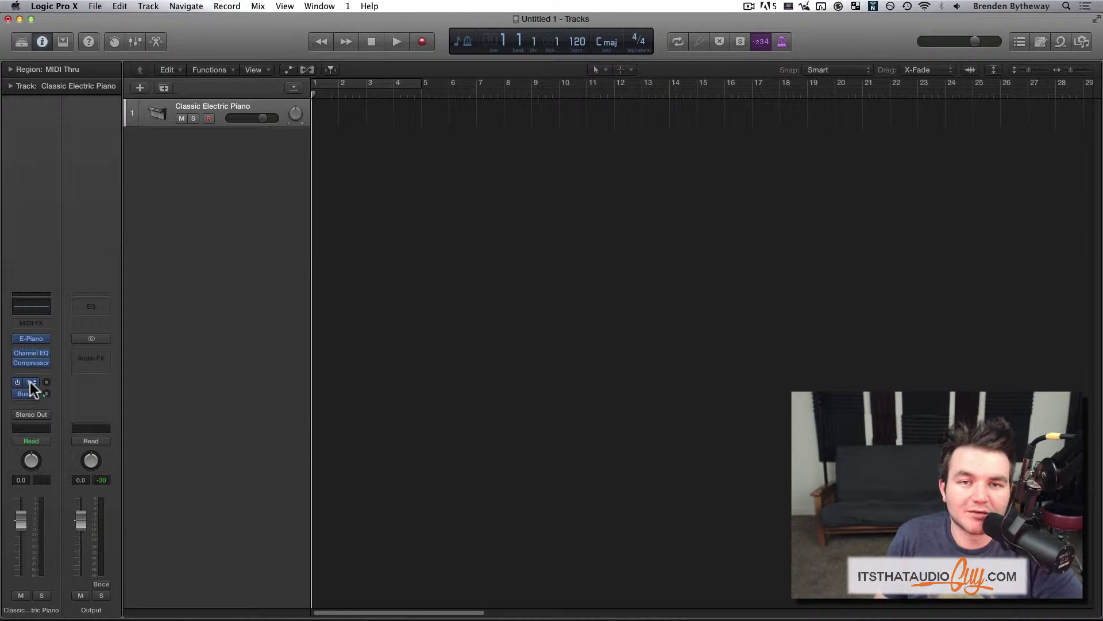
left_click(46, 416)
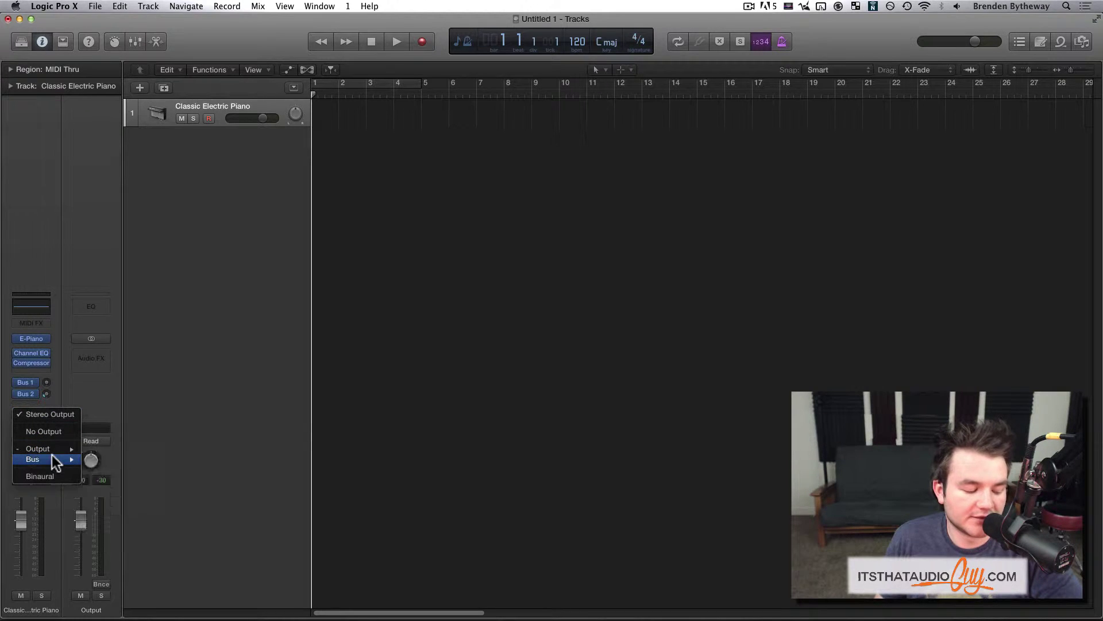
mouse_move(53, 459)
left_click(36, 419)
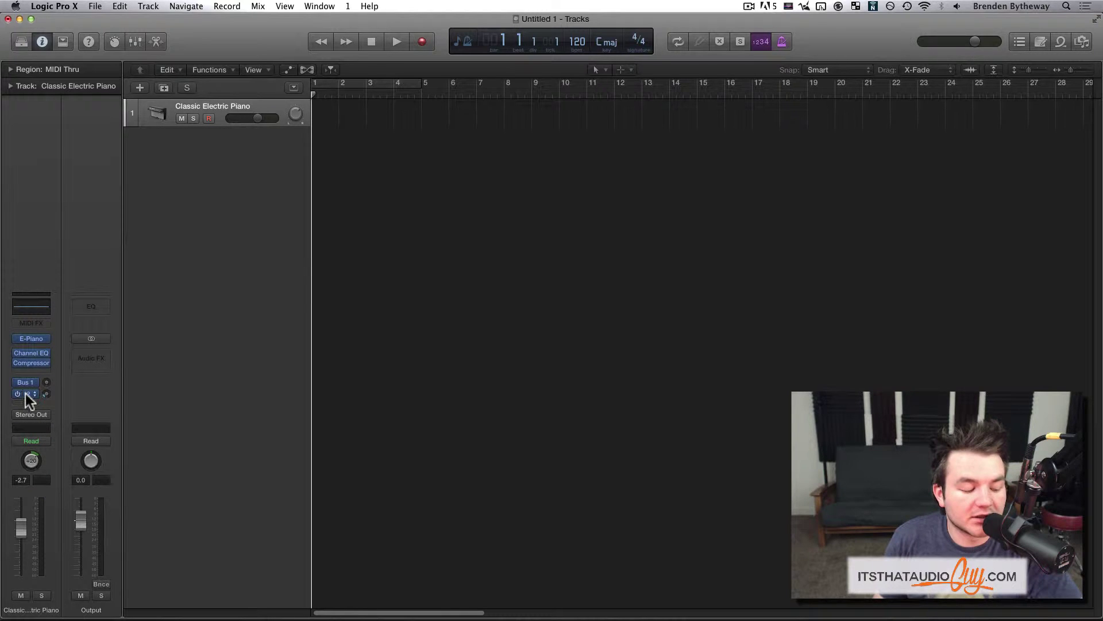
Step: Examine the aux channels fed by the Bus 1 and Bus 2 sends and the automation modes available on the electric piano's strip
left_click(26, 393)
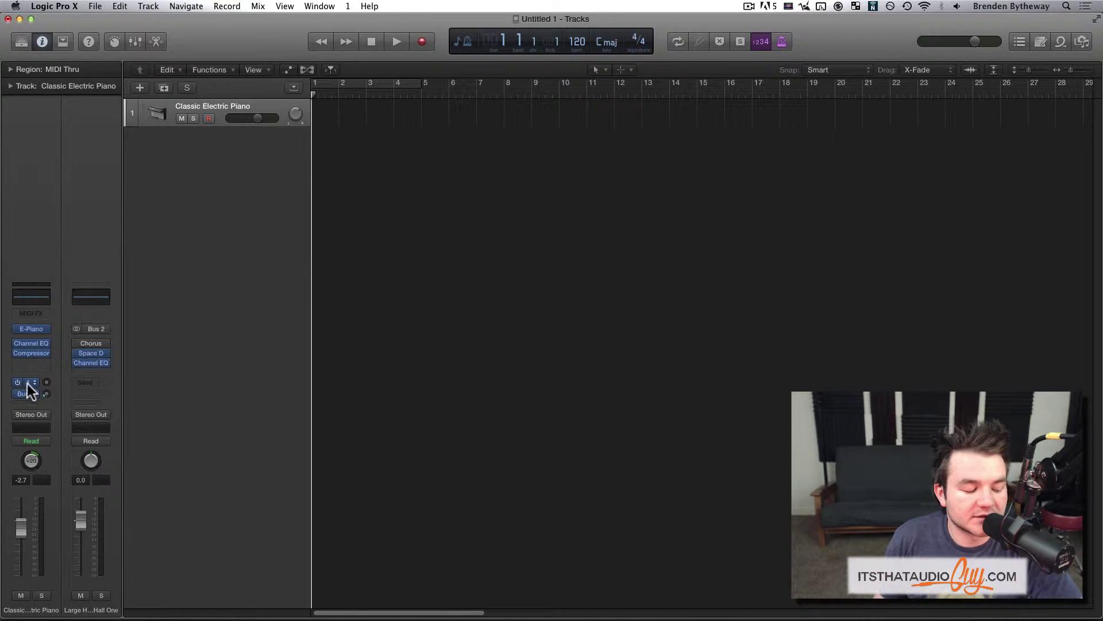
left_click(29, 412)
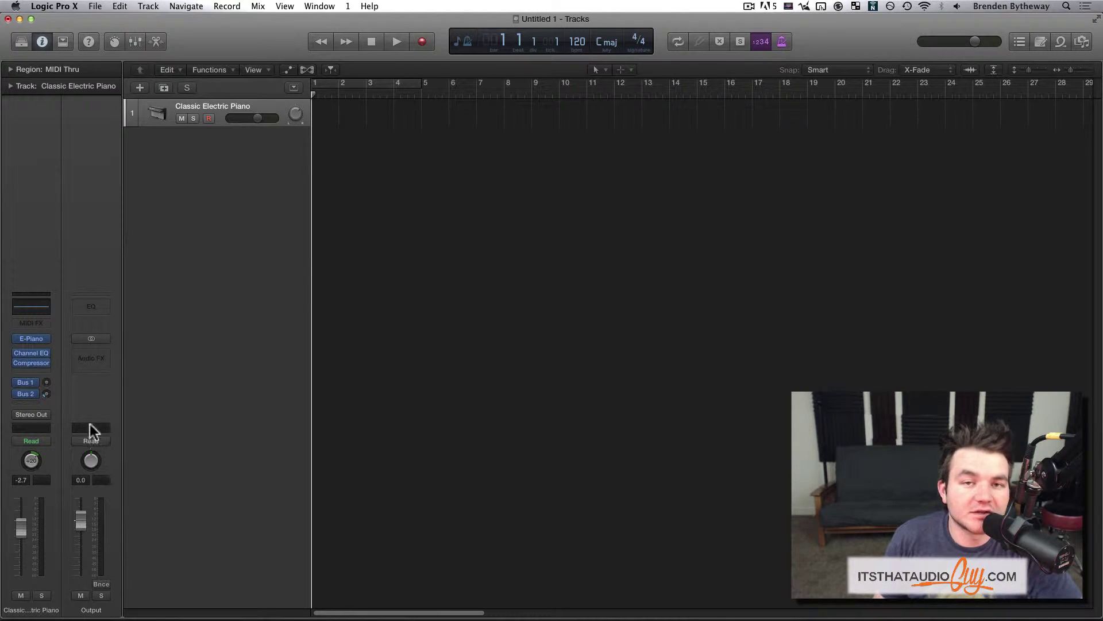
left_click(29, 393)
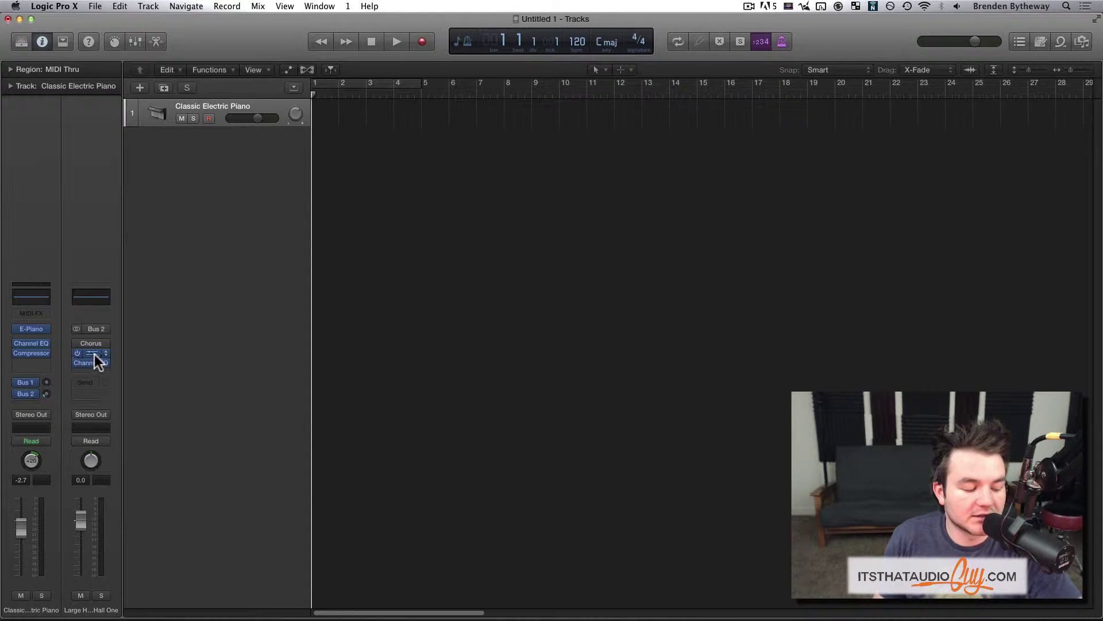
left_click(28, 382)
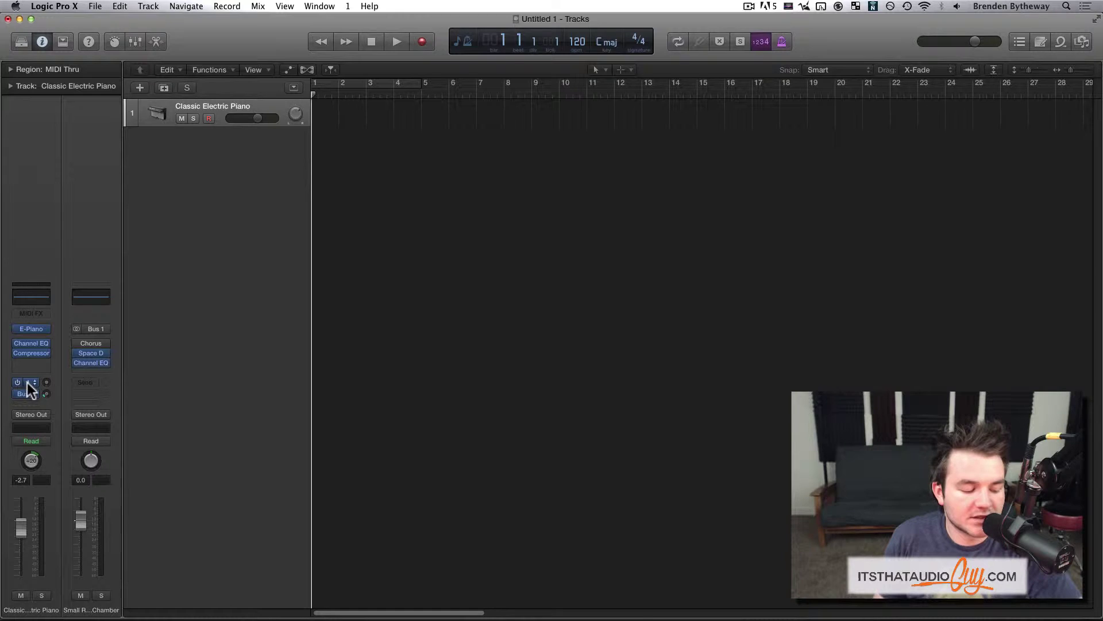
left_click(32, 411)
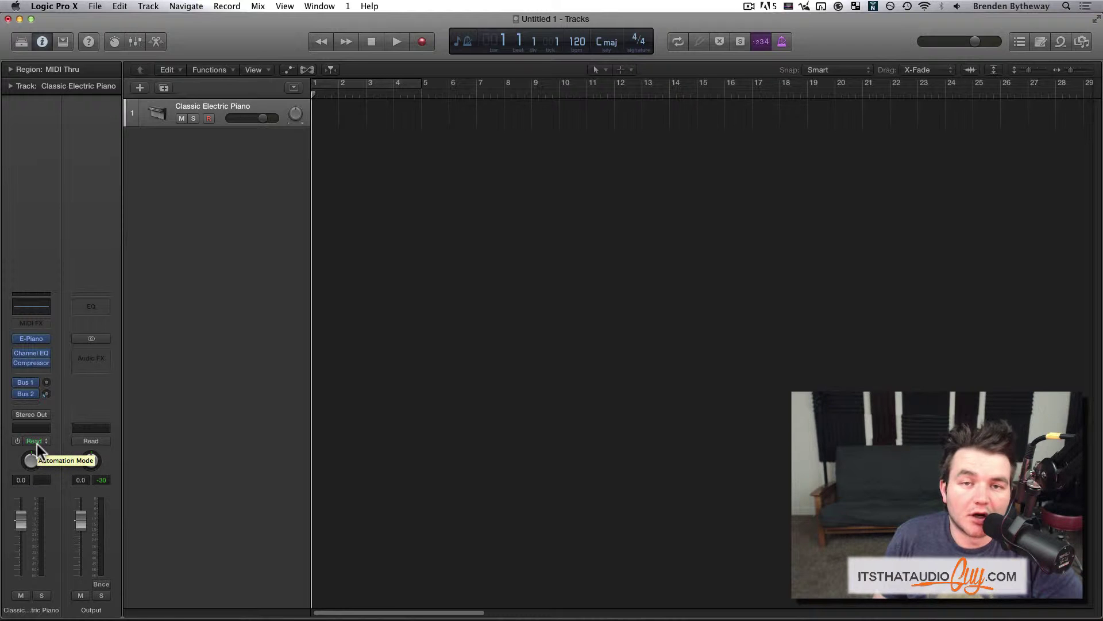
left_click(41, 442)
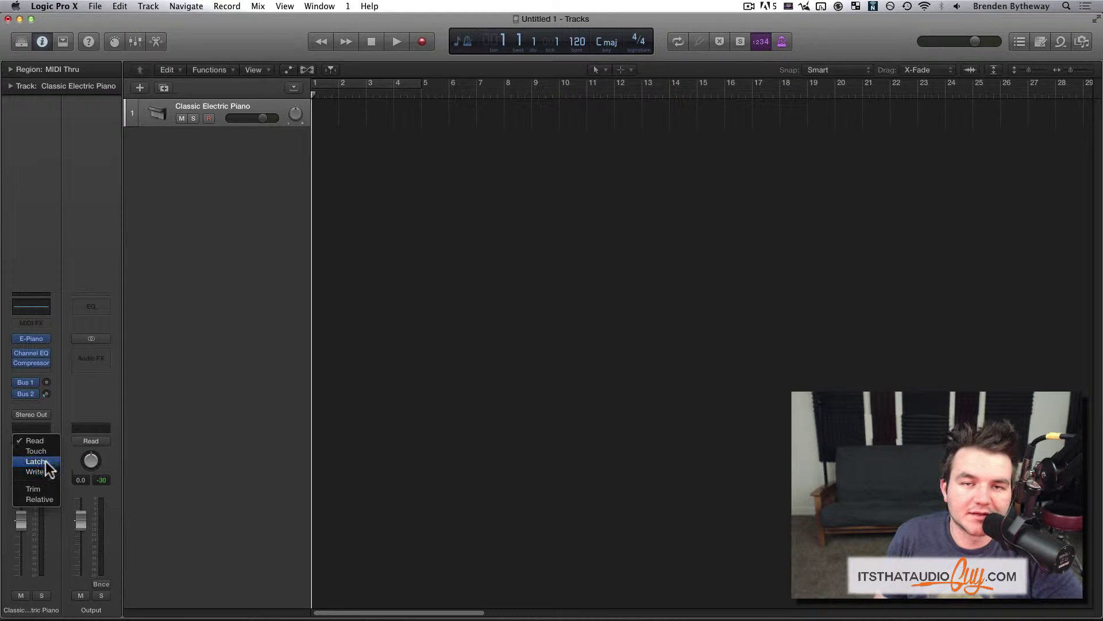
left_click(22, 443)
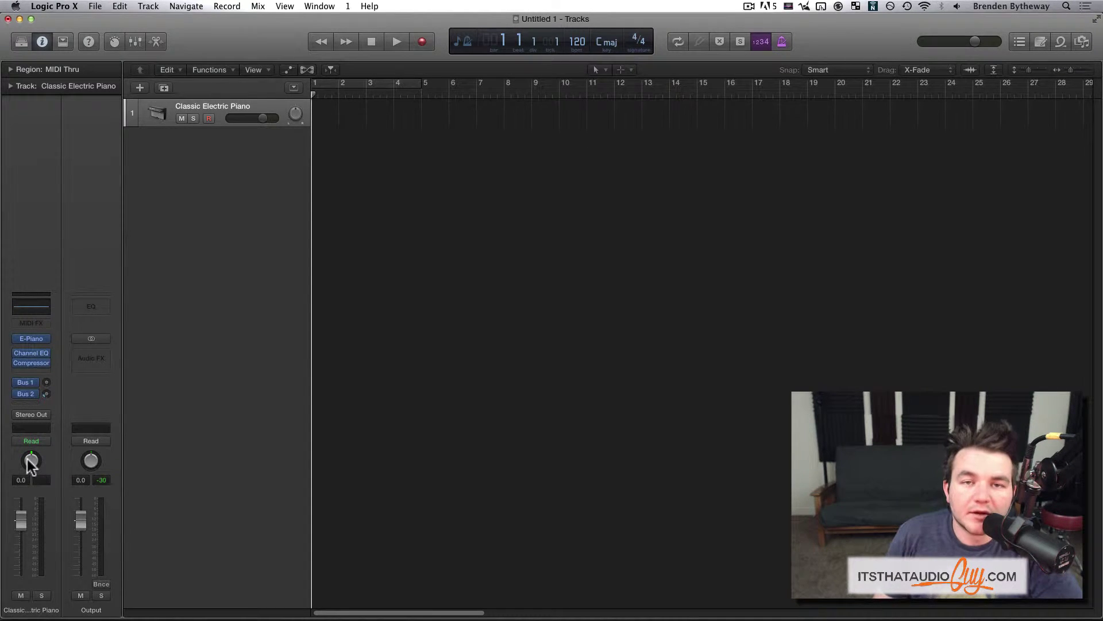
Step: Pan the electric piano channel to the right and set its volume to -2.7 dB
left_click_drag(31, 460, 28, 281)
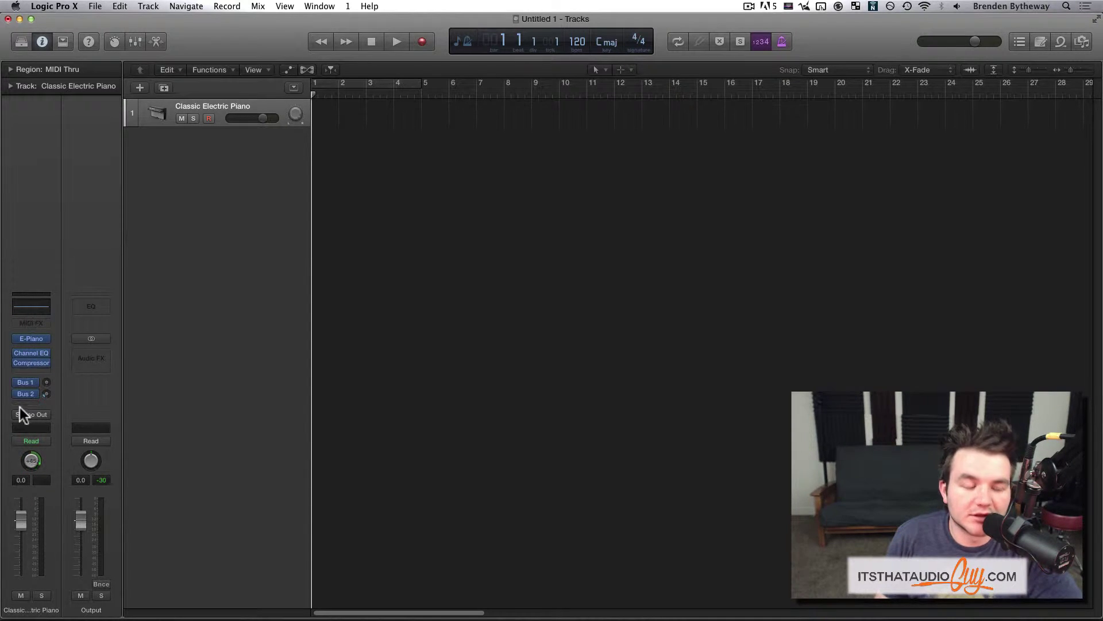
left_click_drag(19, 406, 19, 415)
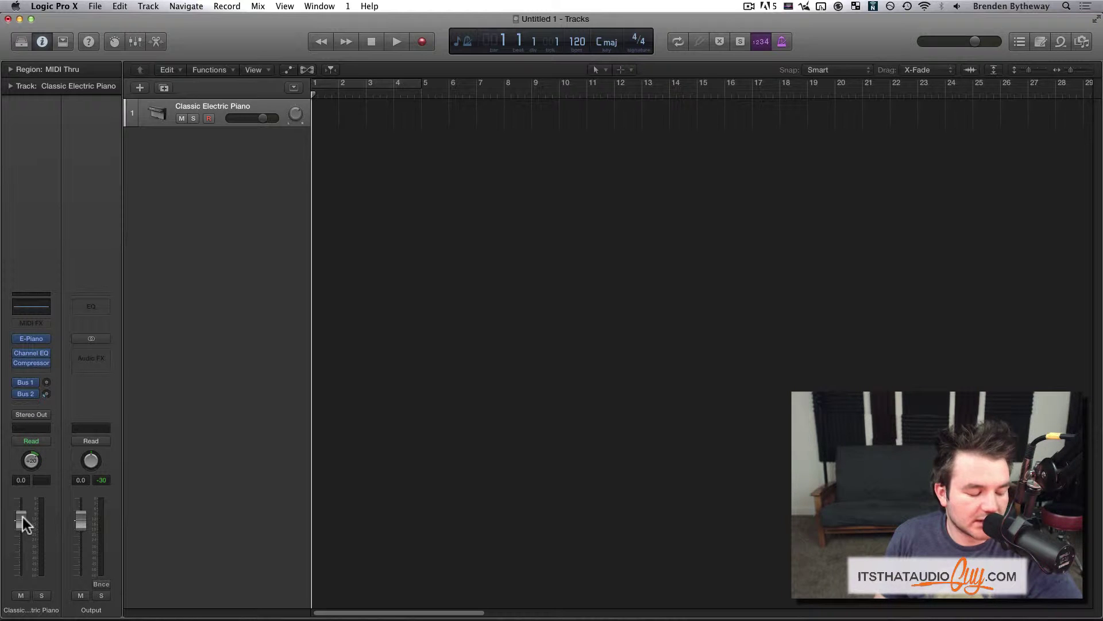
mouse_move(22, 516)
left_mouse_down()
mouse_move(23, 555)
mouse_move(20, 496)
left_mouse_up()
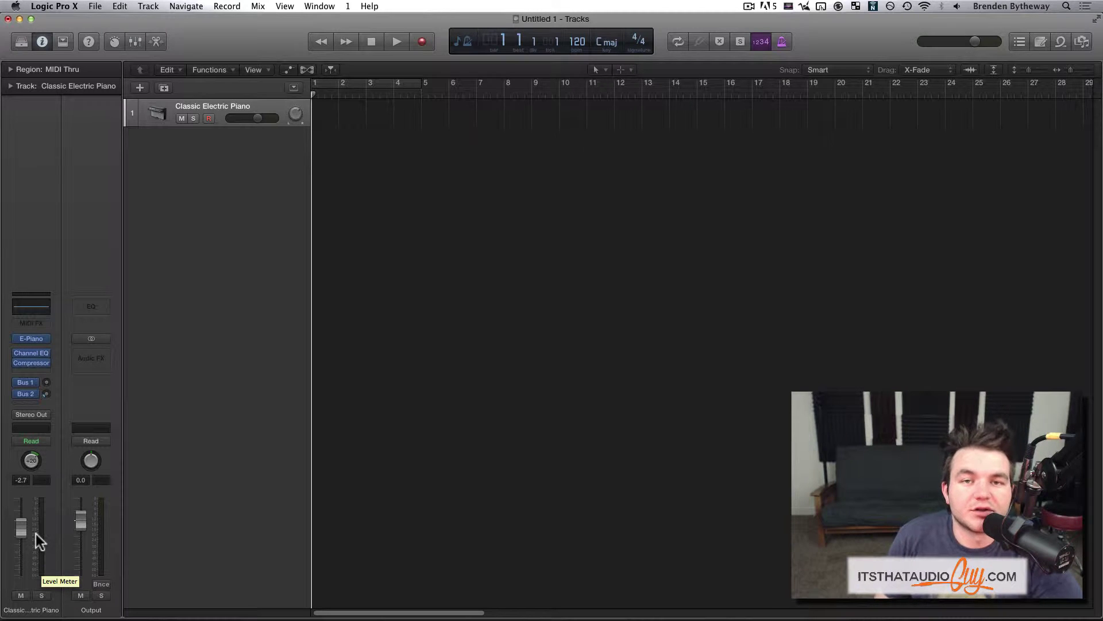
Step: Try out mute and solo on the electric piano's channel strip, turning both back off
left_click(23, 597)
left_click(40, 598)
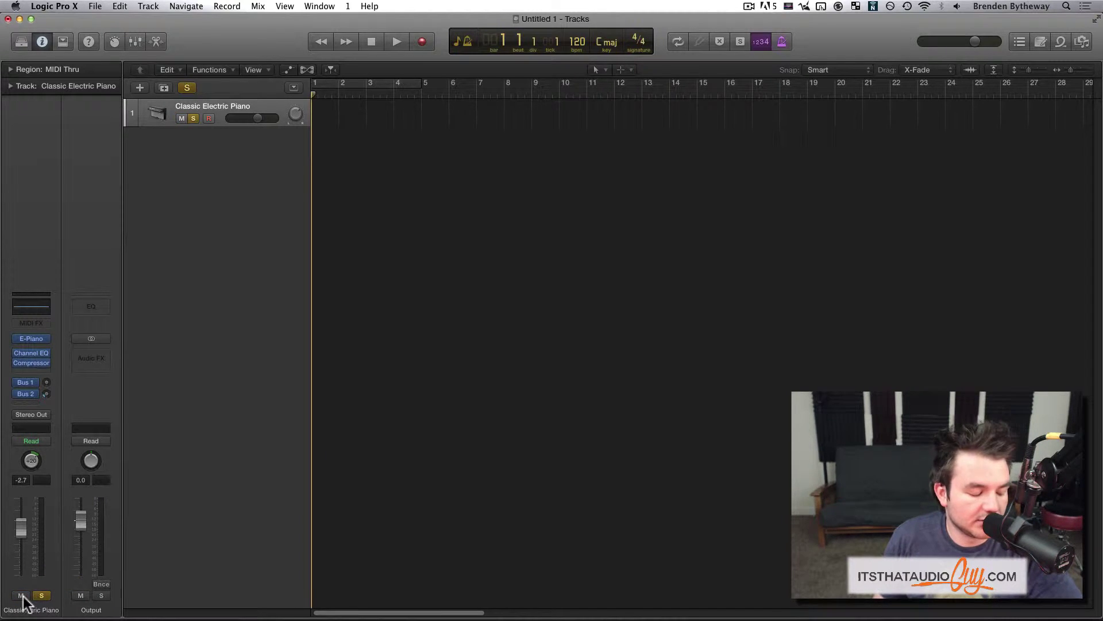
left_click(24, 597)
left_click(41, 596)
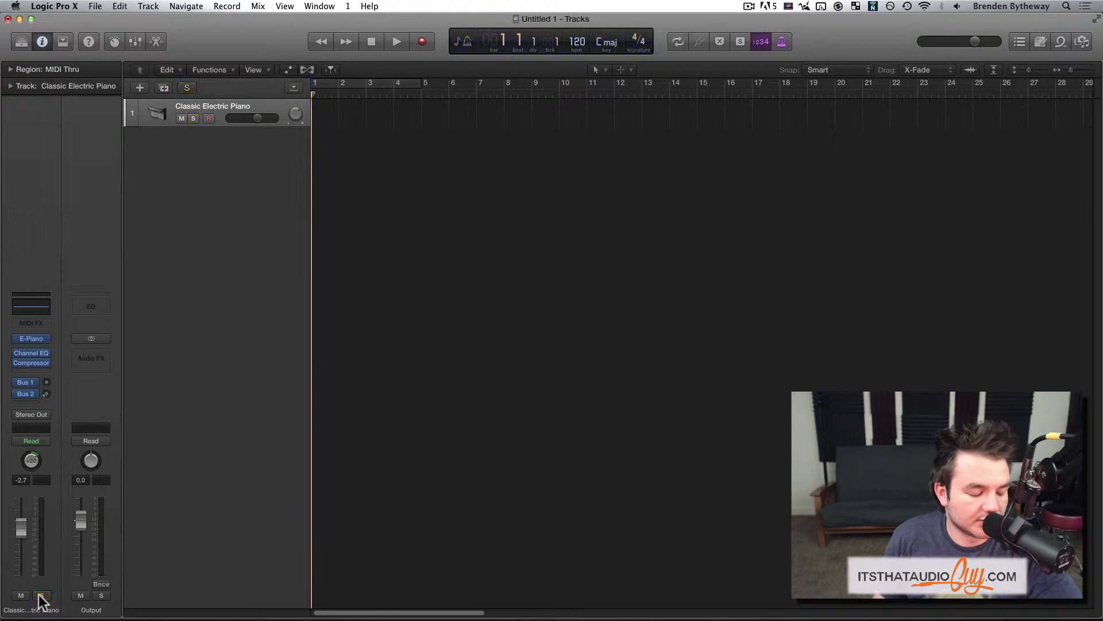
Step: Create one audio track using Input 1 and Output 1 + 2, with input monitoring selected
left_click(139, 88)
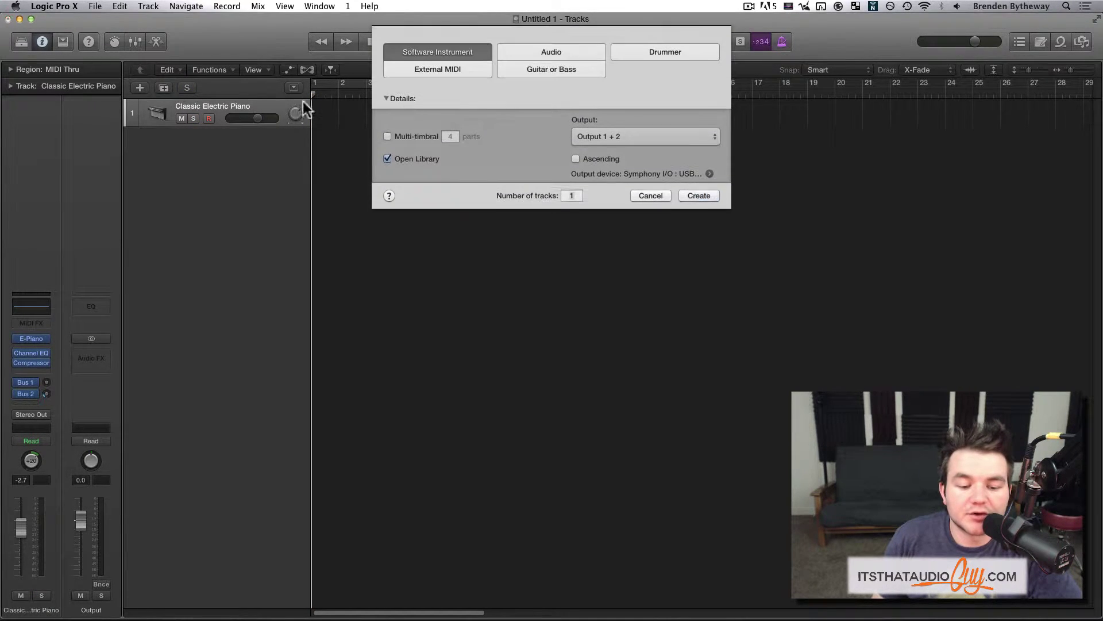
left_click(546, 51)
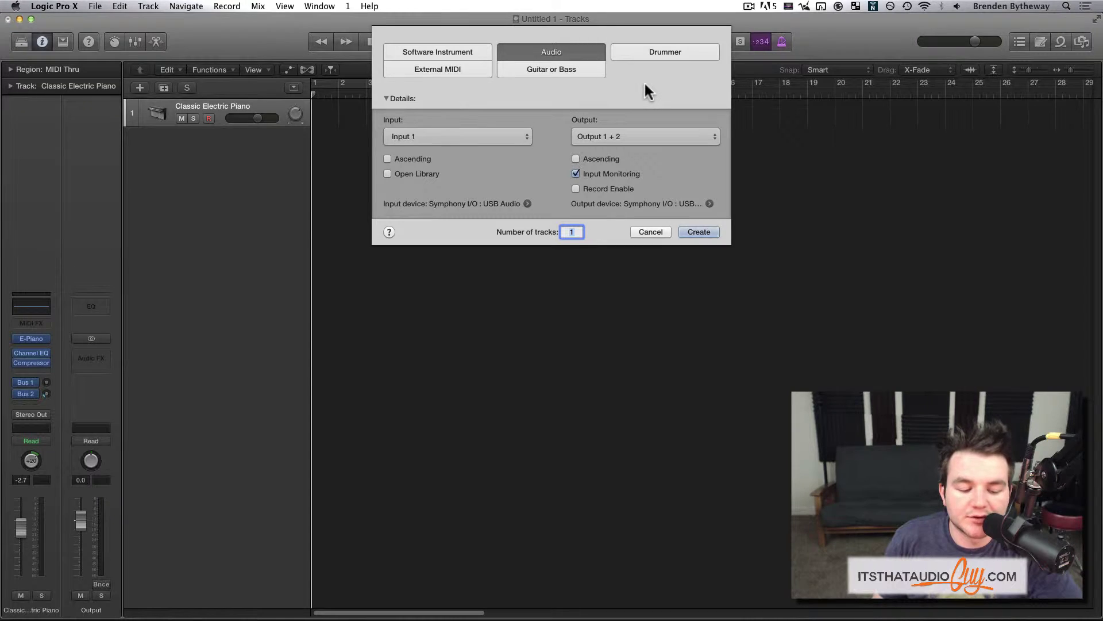
key("Return")
Step: Try the audio track's input as Stereo with input monitoring switched on and off, and return the format to Mono
left_click(19, 368)
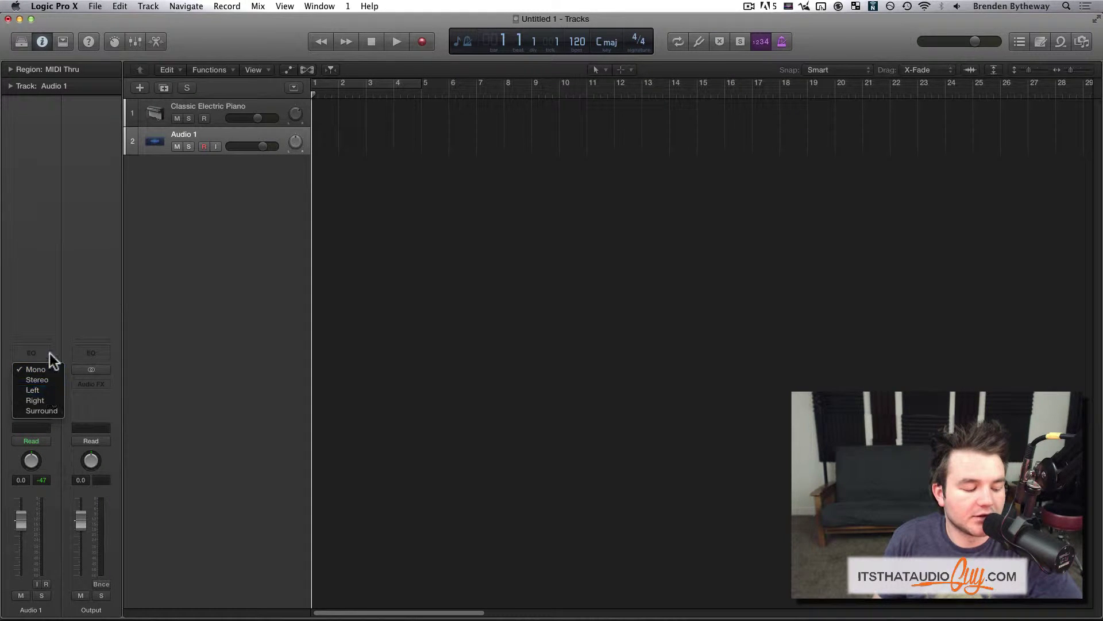
left_click(47, 318)
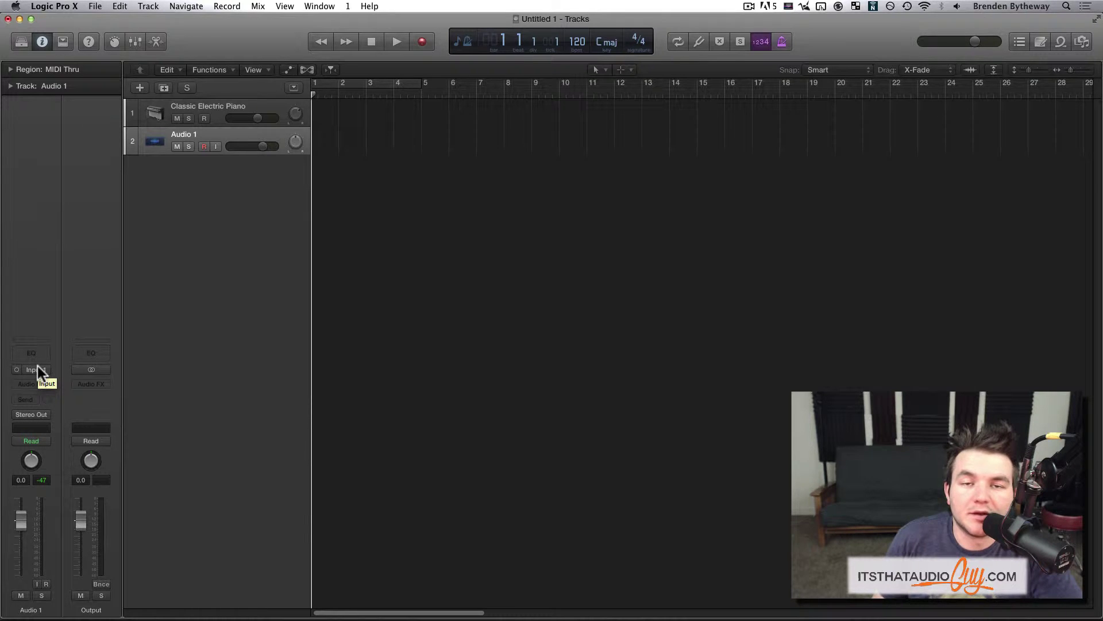
left_click(19, 371)
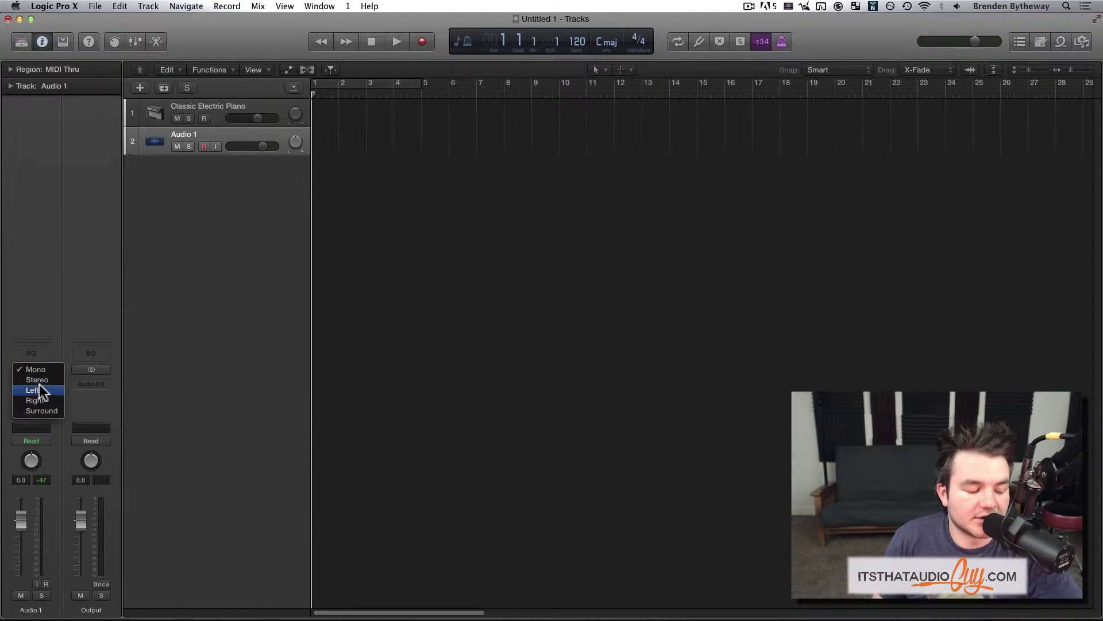
left_click(39, 381)
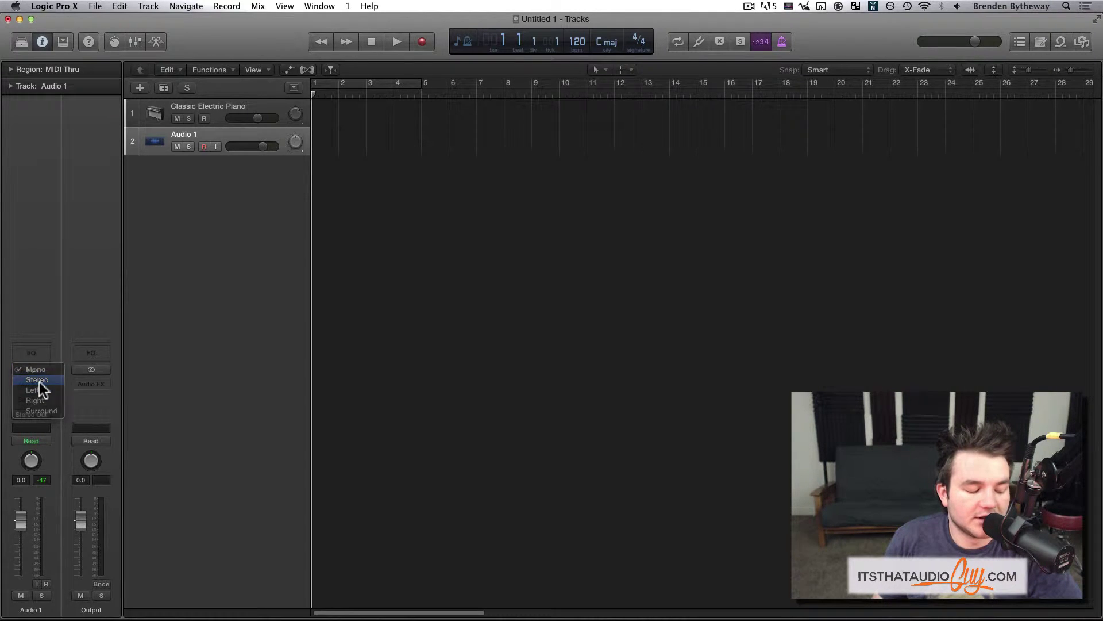
left_click(214, 147)
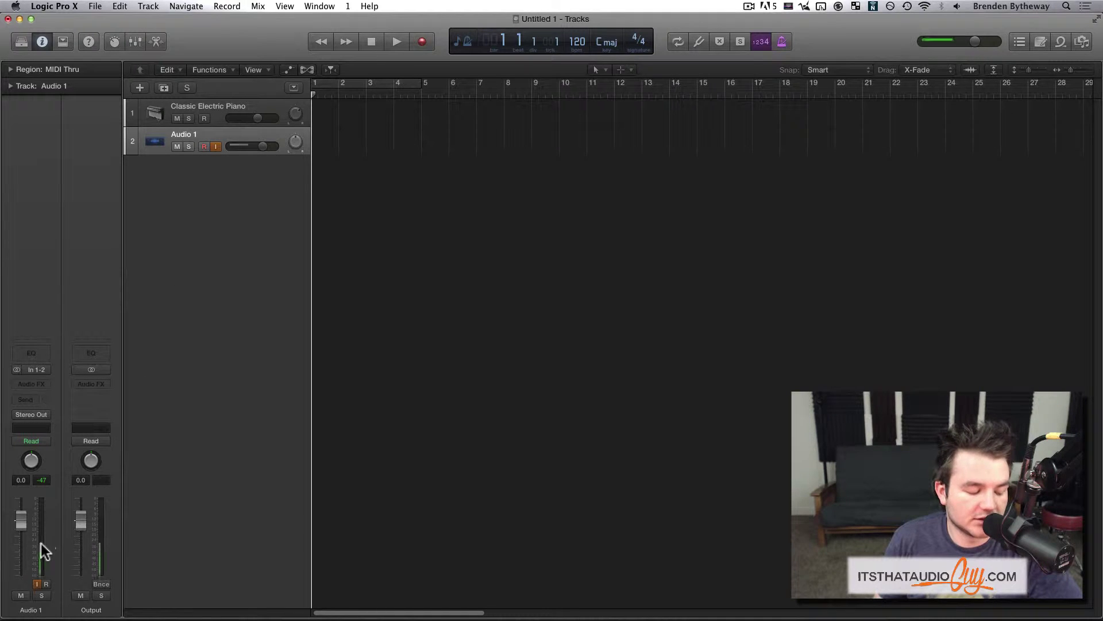
left_click(216, 147)
left_click(16, 370)
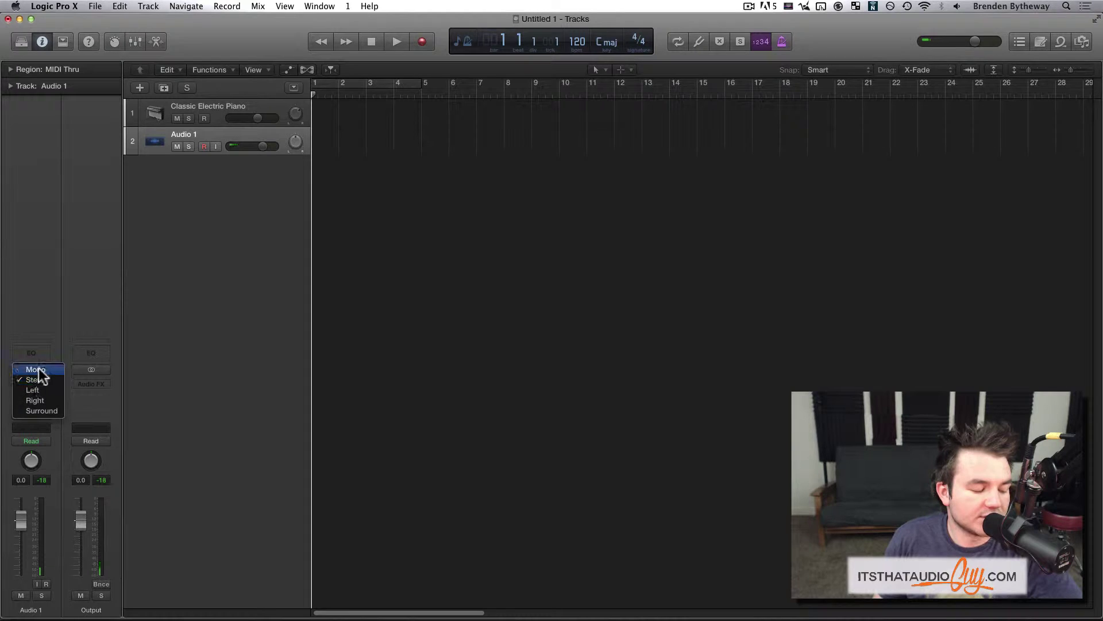
left_click(35, 369)
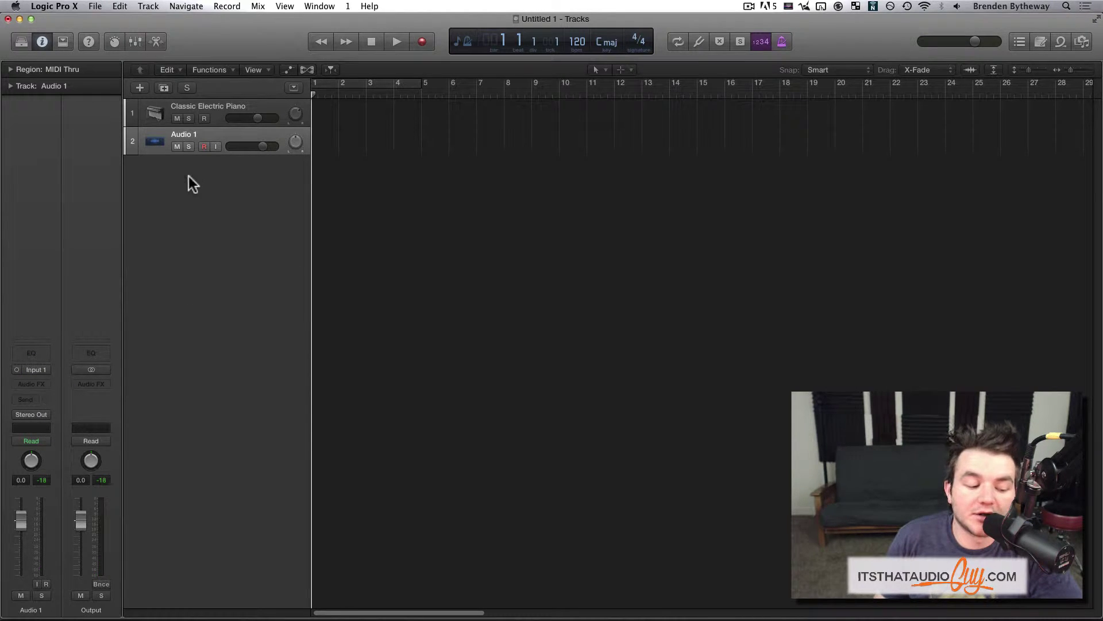
Step: Show and hide the toolbar, and read the Quick Help descriptions for the track header controls, workspace and beats position display
left_click(62, 40)
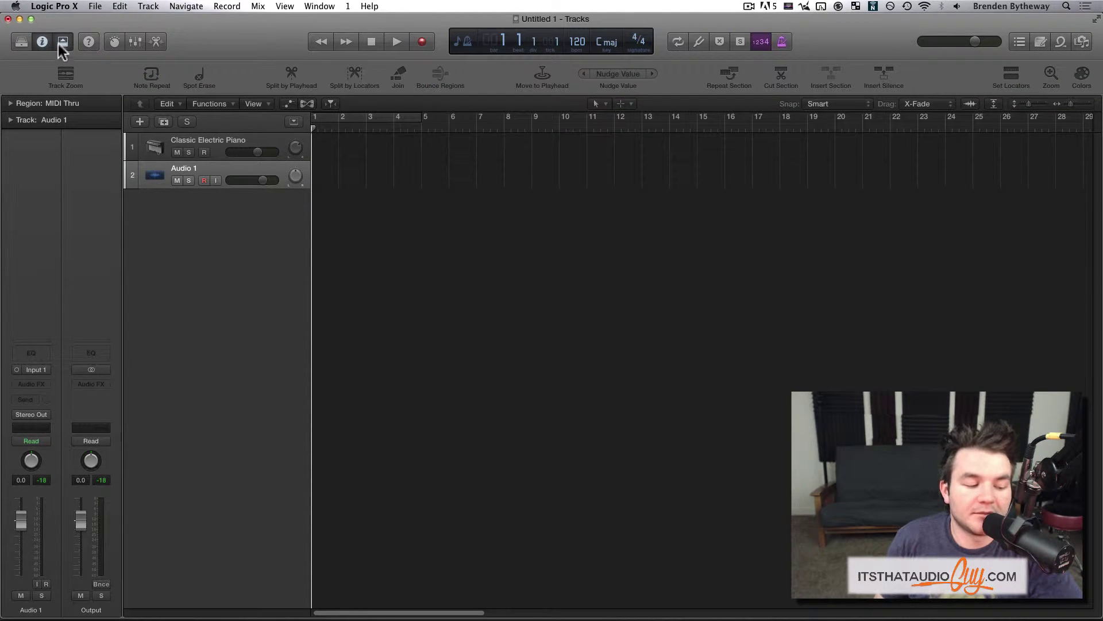
left_click(58, 44)
left_click(86, 43)
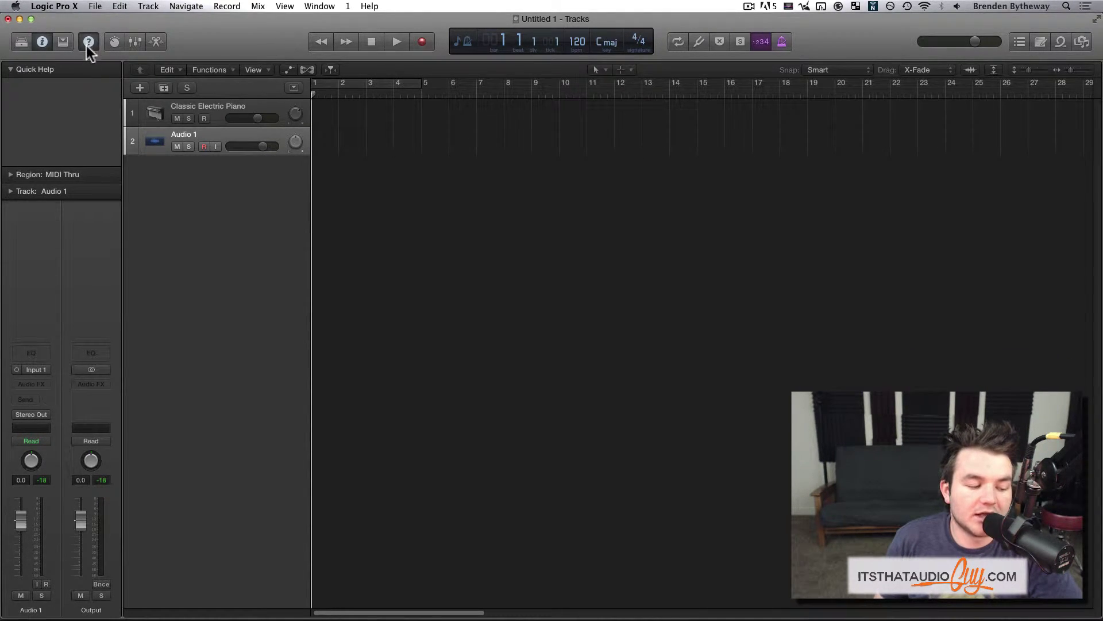
mouse_move(294, 92)
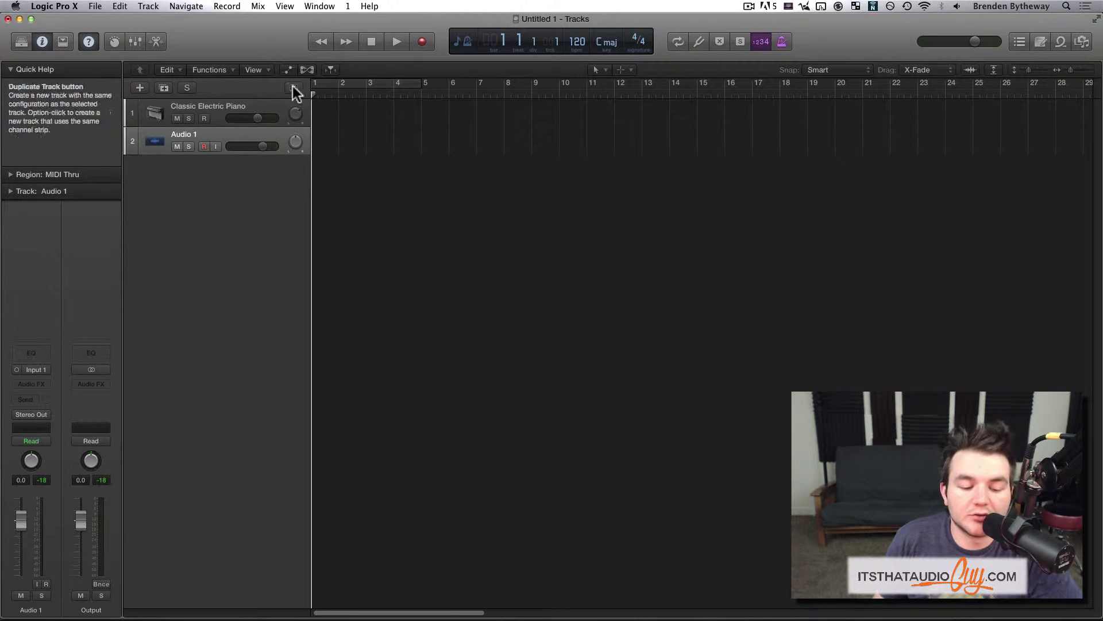
mouse_move(506, 122)
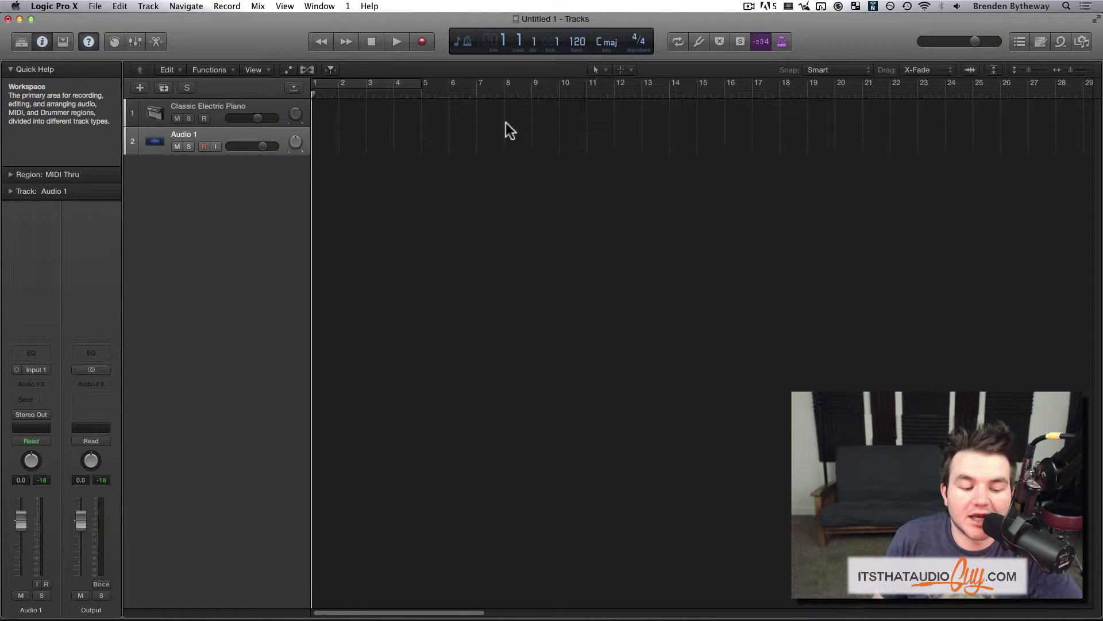
mouse_move(507, 46)
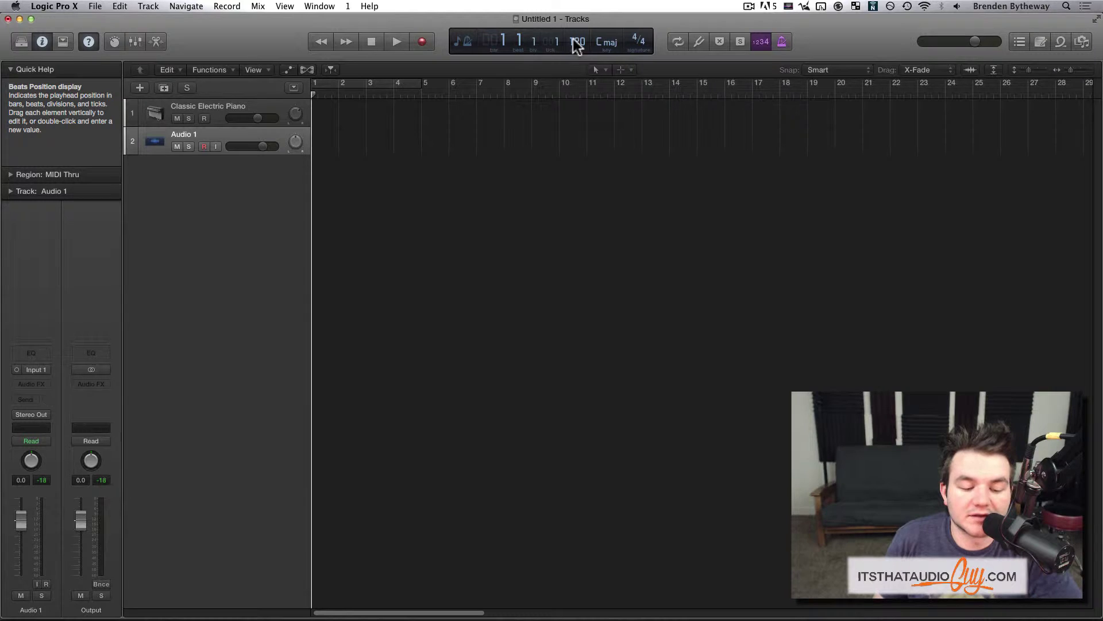
mouse_move(679, 41)
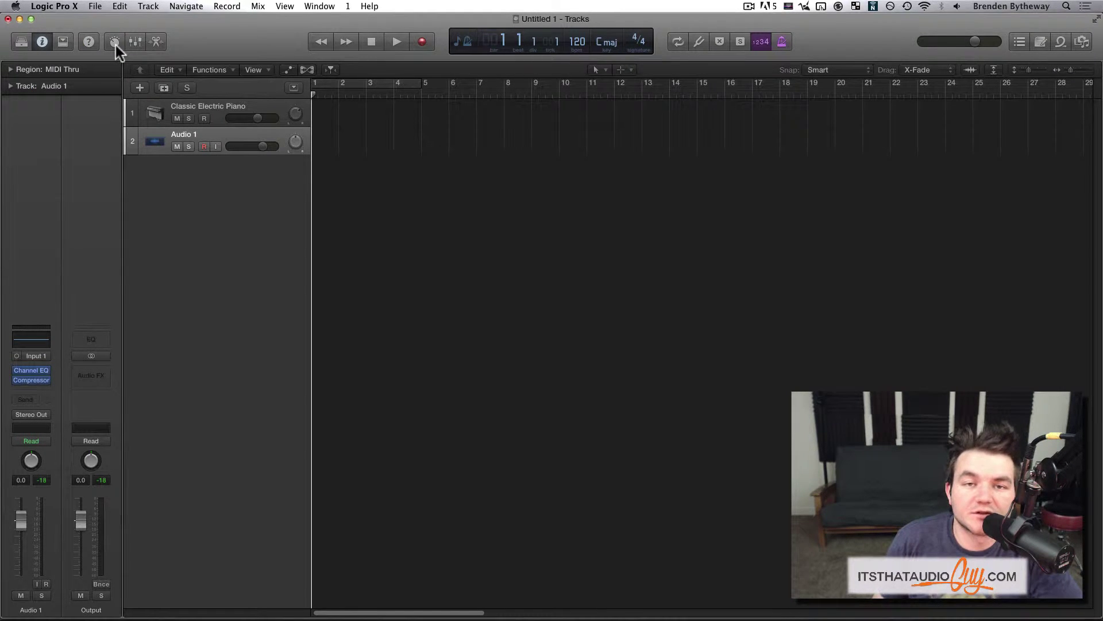
Step: Use Smart Controls to set the audio track's Compressor threshold to -11.0 dB and ratio to 3.6:1, and hide Smart Controls again
left_click(115, 42)
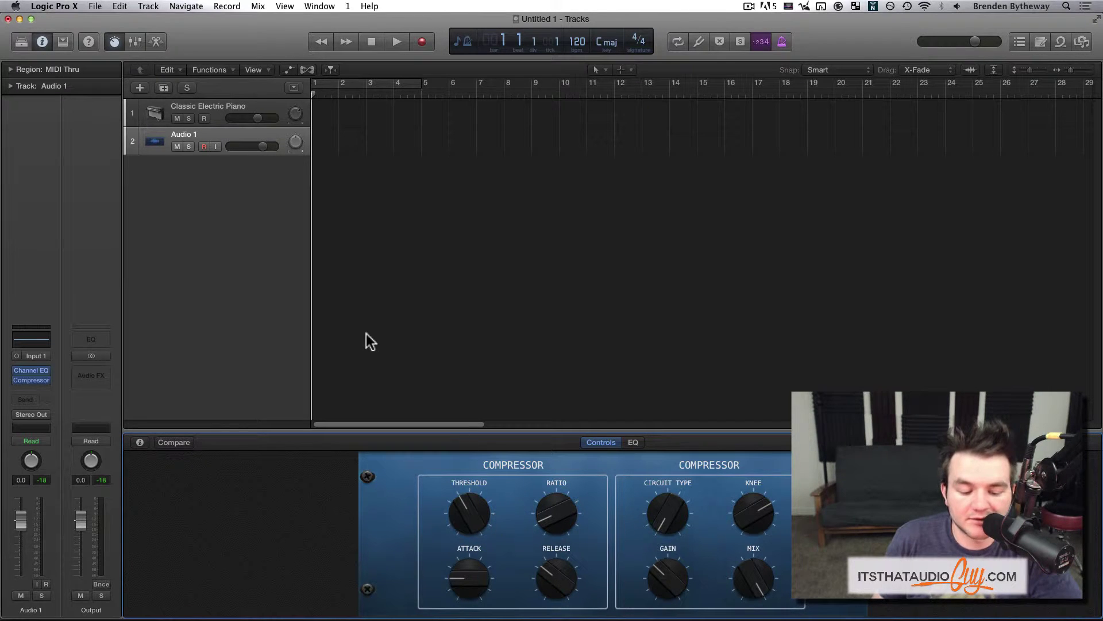
left_click(114, 42)
left_click(114, 43)
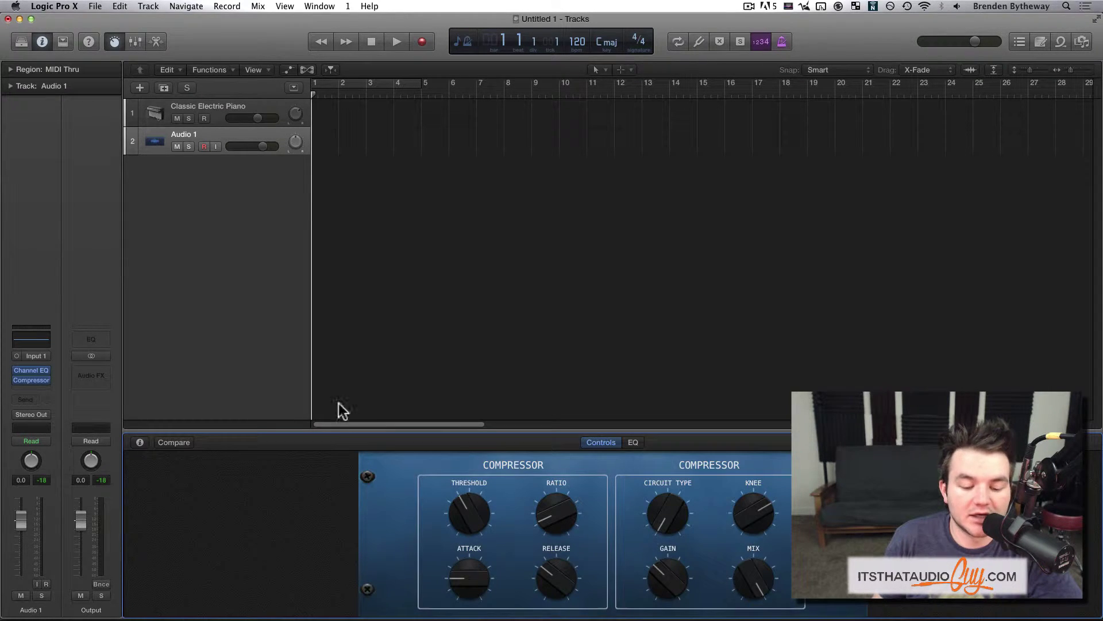
left_click(480, 517)
left_click_drag(480, 517, 477, 542)
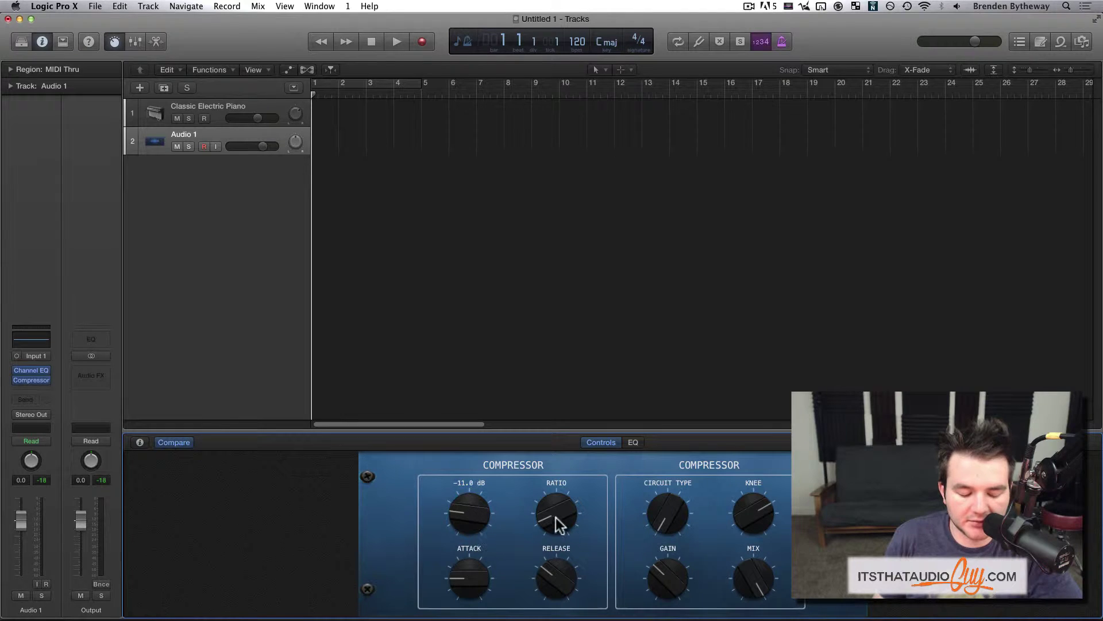
left_click_drag(557, 522, 557, 488)
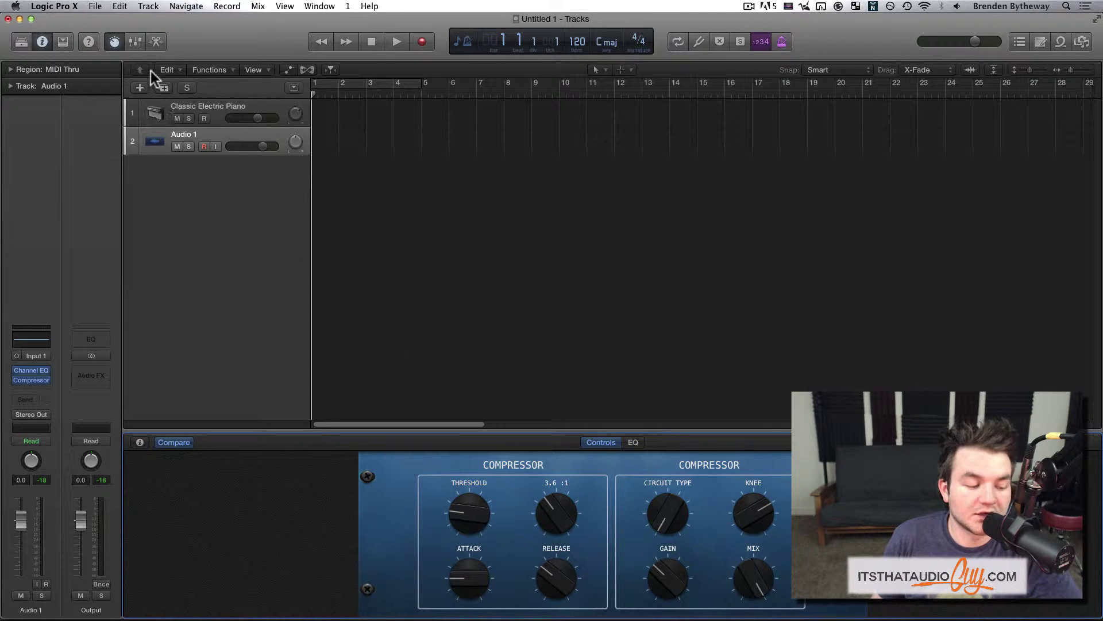
left_click(114, 40)
Step: Review the audio track's Compressor settings in its plug-in window, close it, and briefly show and hide Smart Controls
left_click(30, 374)
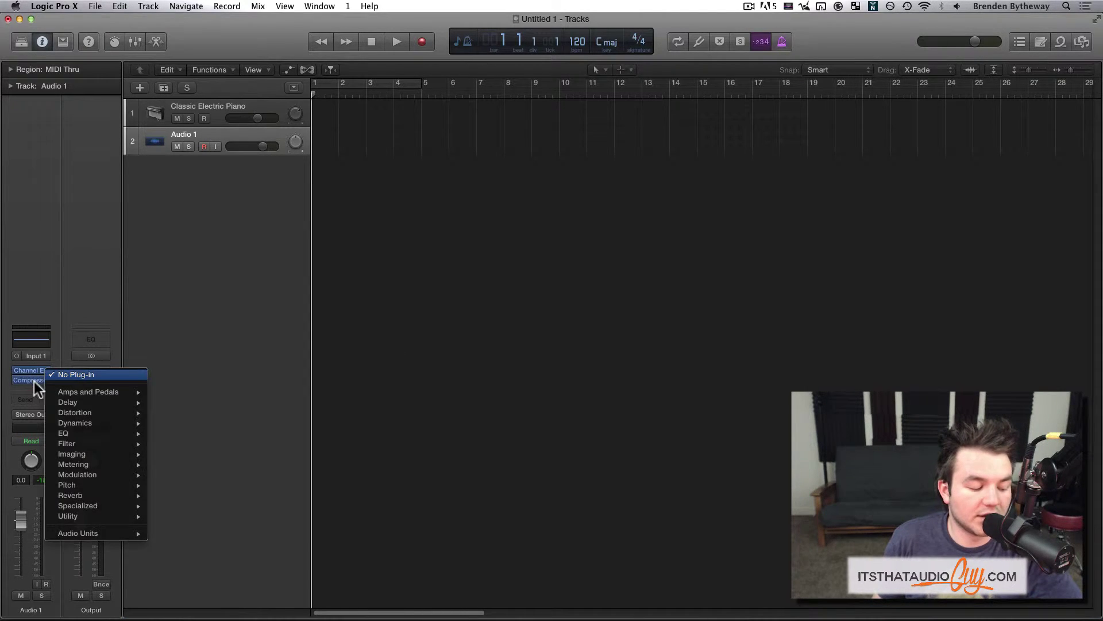
left_click(32, 381)
left_click(31, 381)
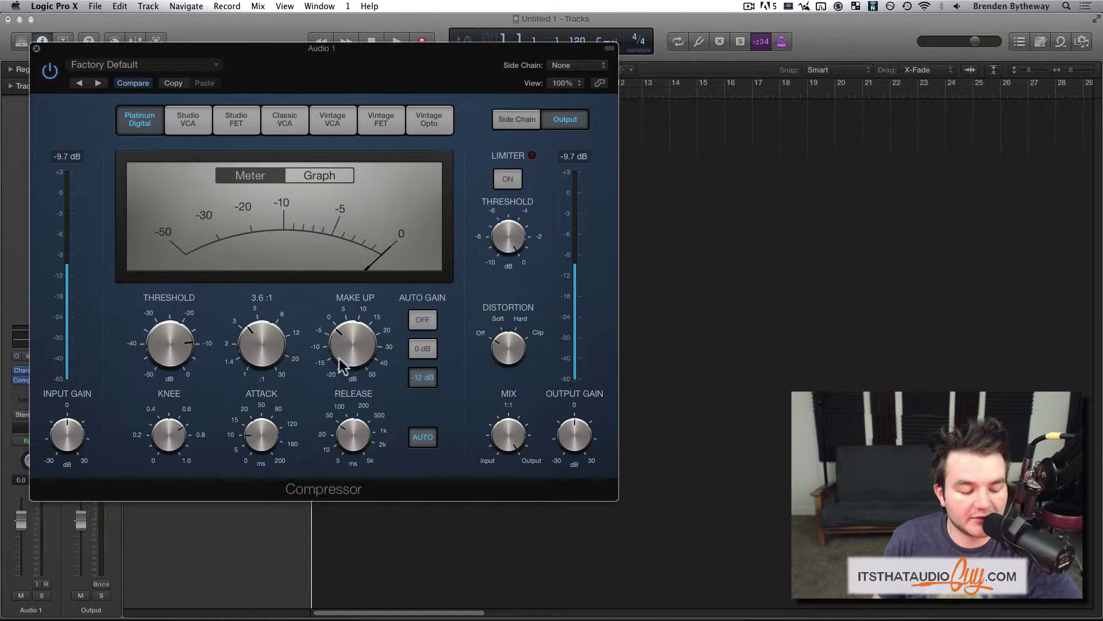
left_click(36, 49)
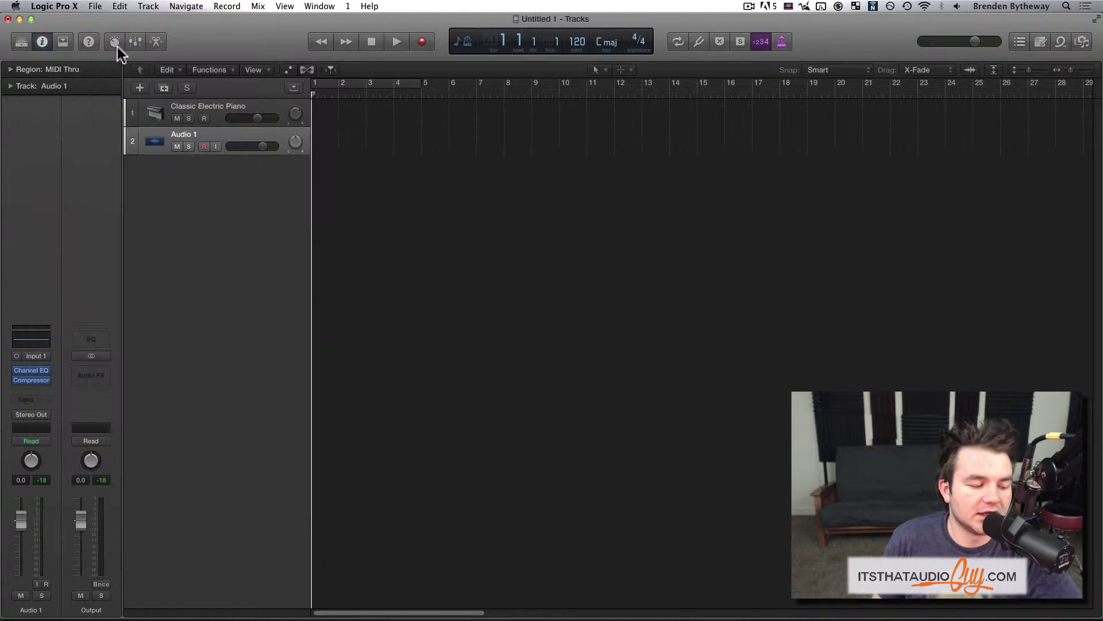
left_click(113, 42)
left_click(113, 41)
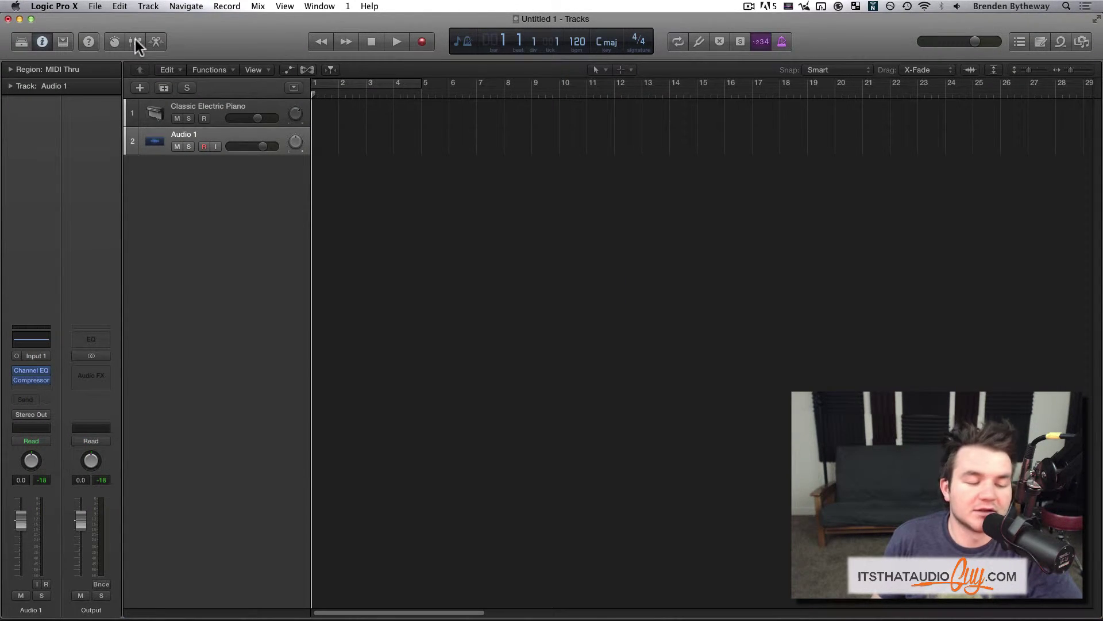
Step: Show and hide the Mixer while viewing all its channel strips, and briefly show and hide the audio track editor
left_click(136, 42)
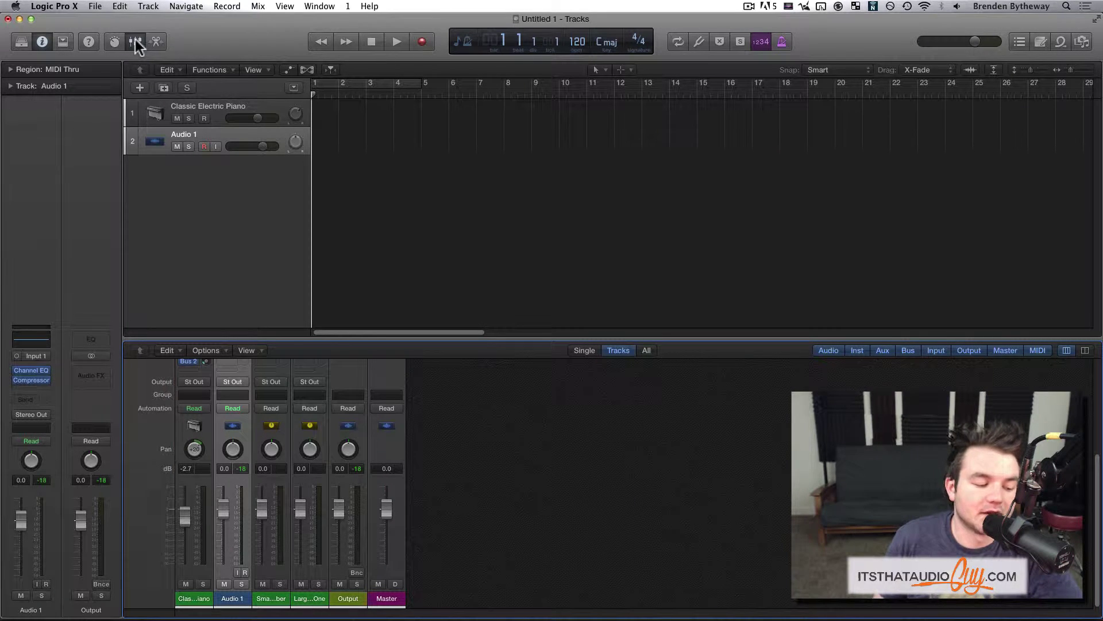
scroll(351, 489, "up", 5)
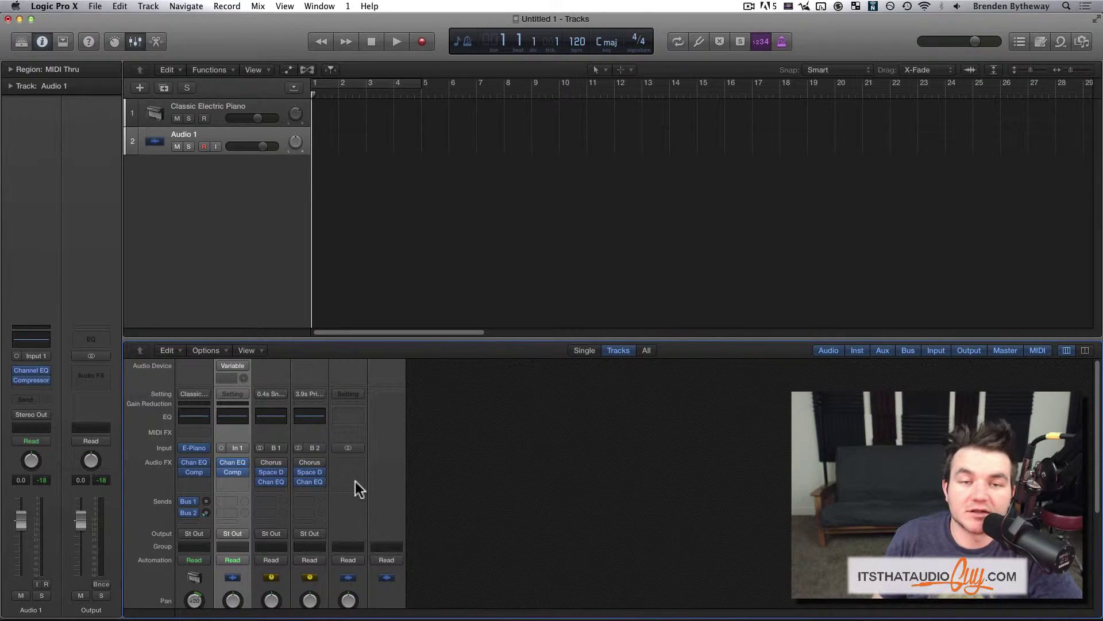
scroll(356, 483, "down", 5)
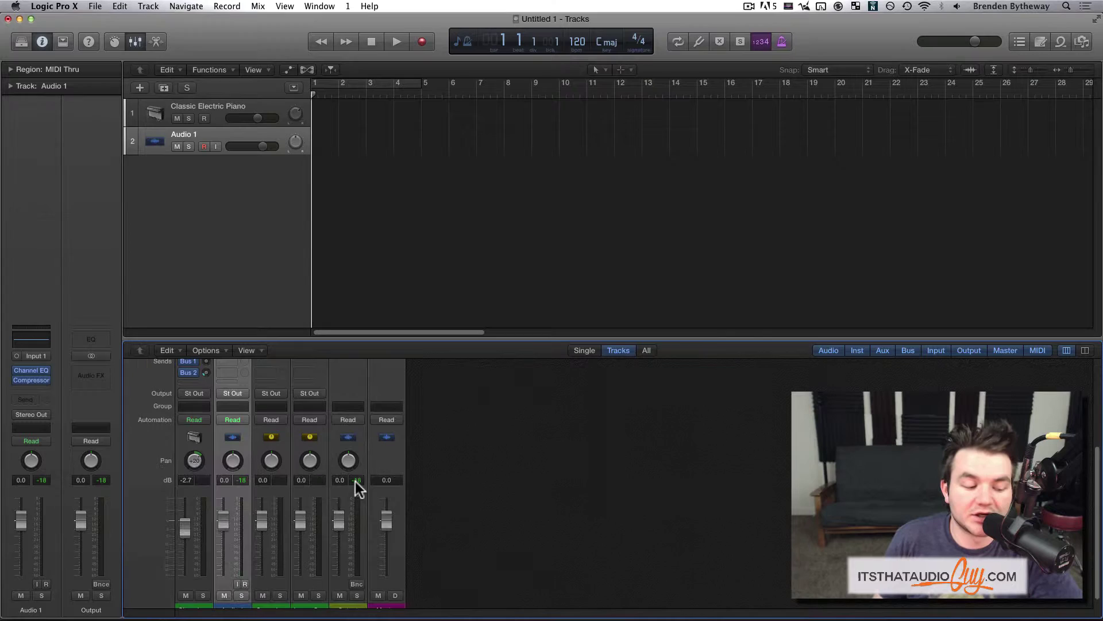
left_click(138, 43)
left_click(153, 42)
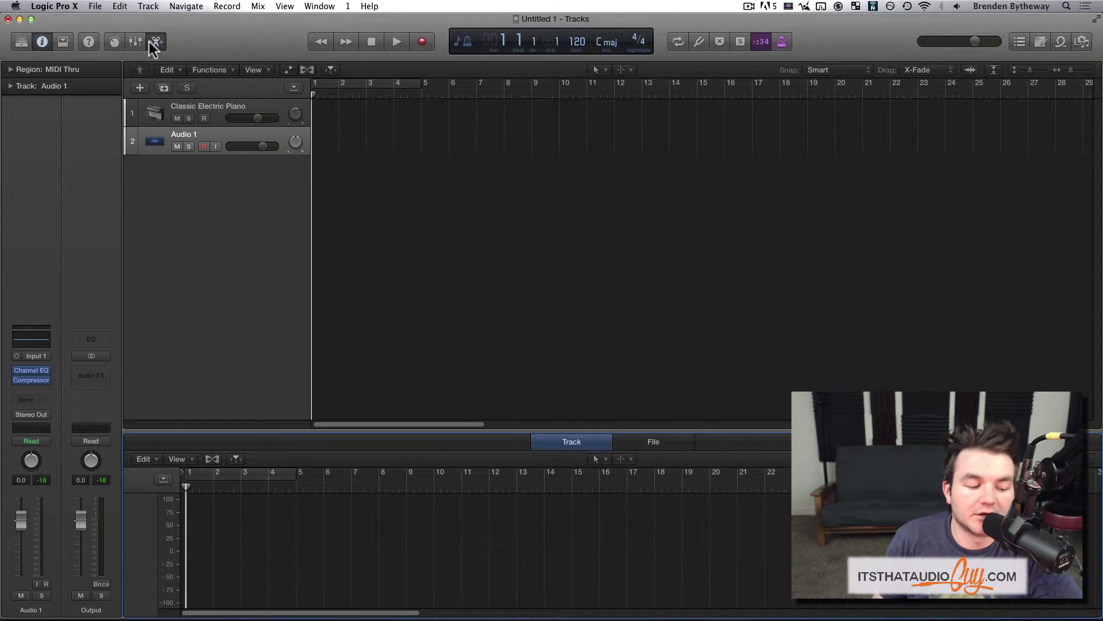
left_click(153, 42)
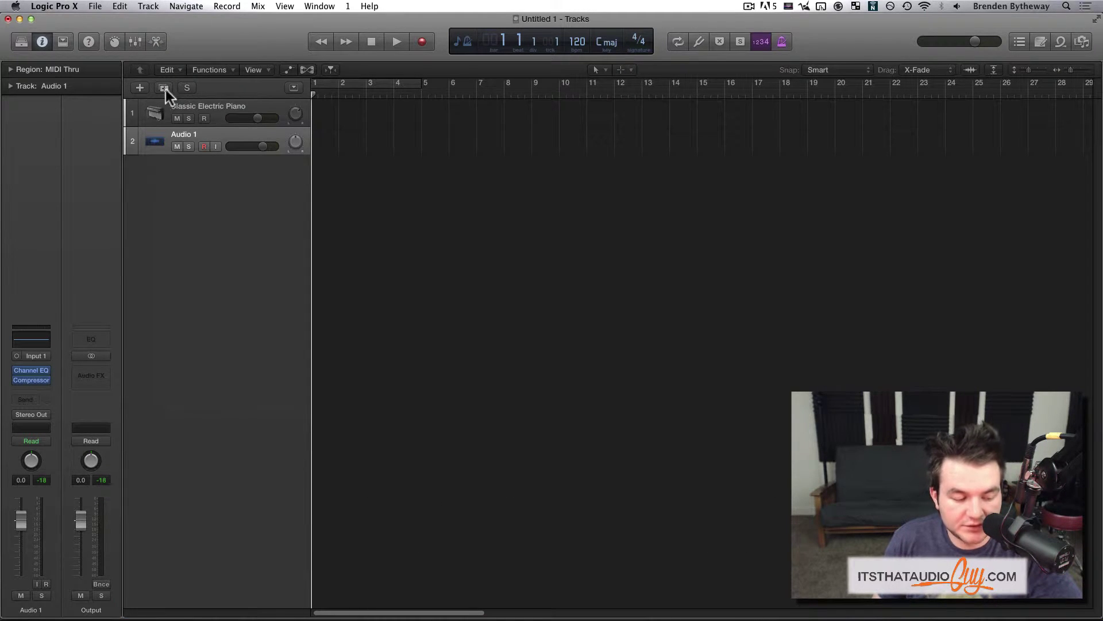
Step: Toggle solo on and off for the audio track, solo the Classic Electric Piano track, and clear the solo again
left_click(186, 88)
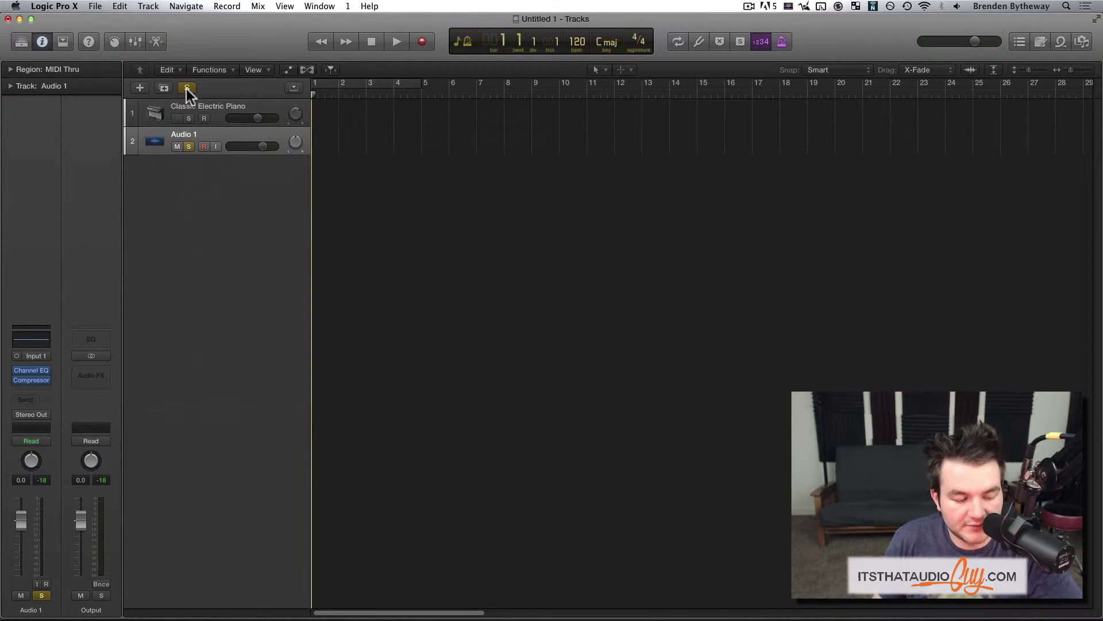
left_click(186, 88)
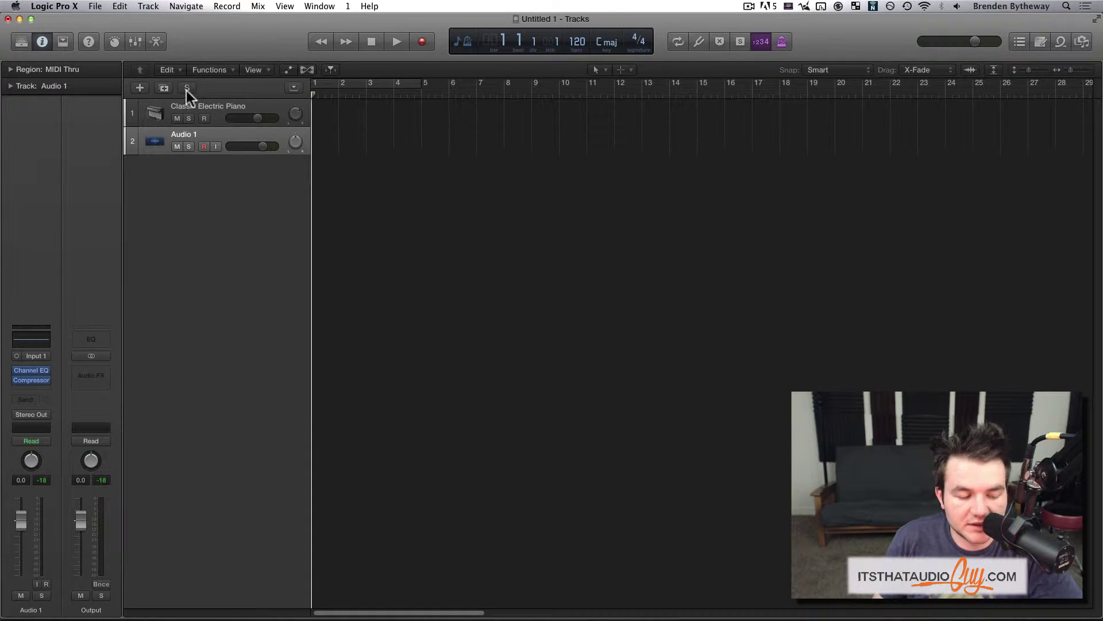
left_click(187, 90)
left_click(187, 89)
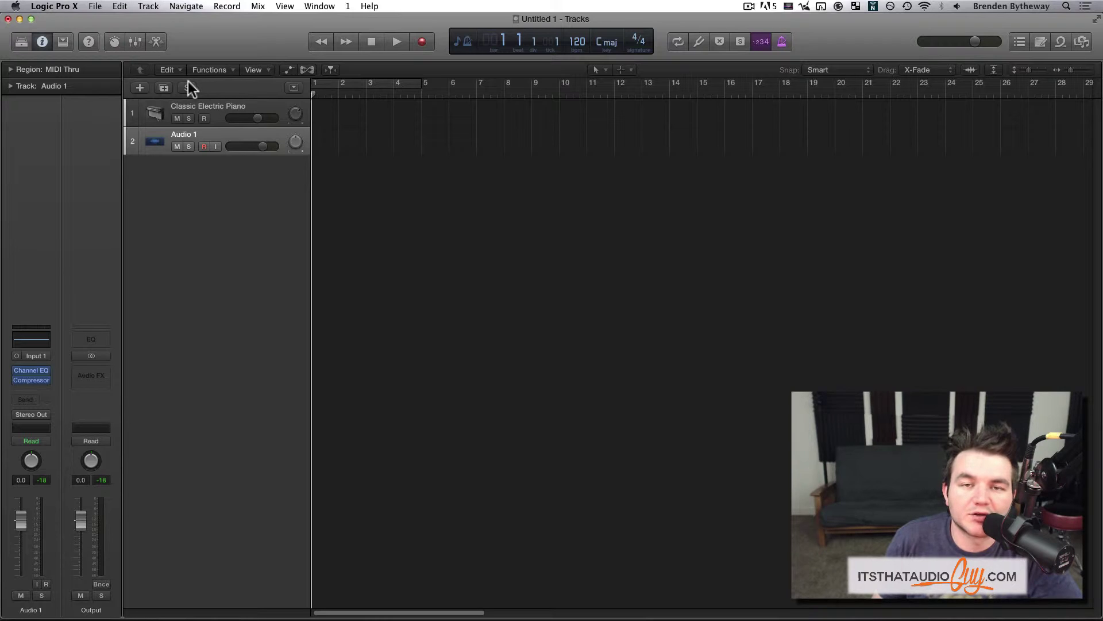
left_click(187, 88)
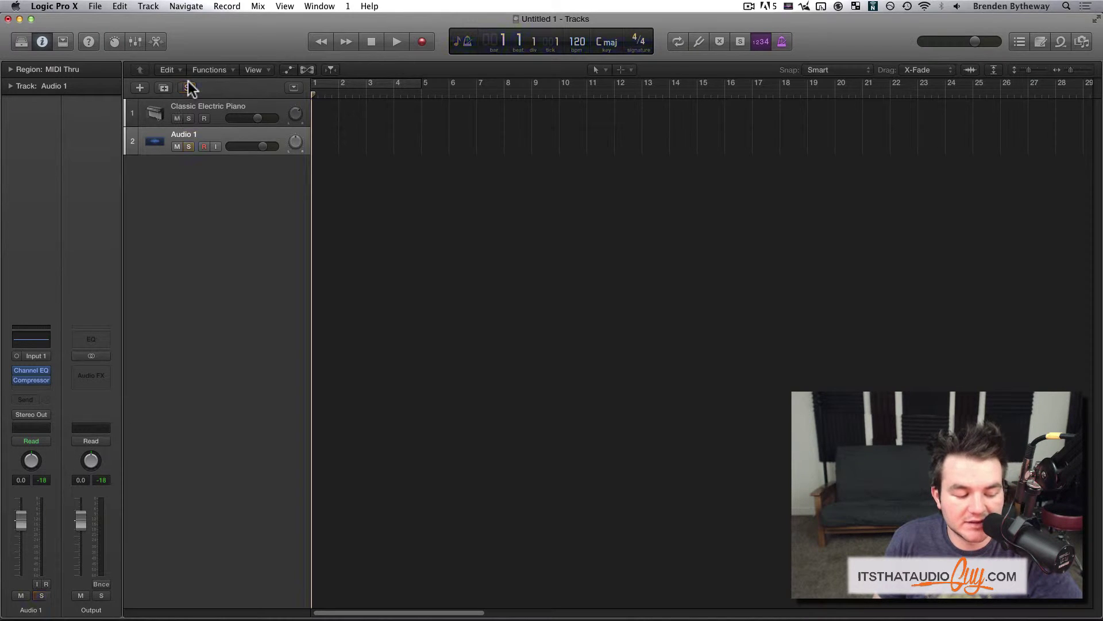
left_click(188, 118)
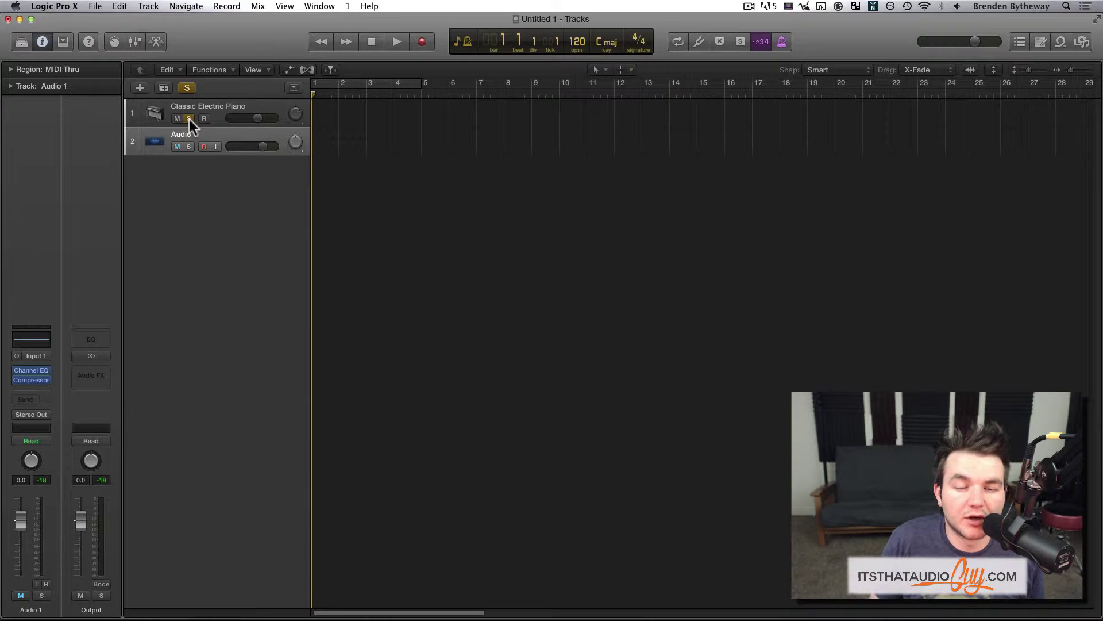
left_click(189, 119)
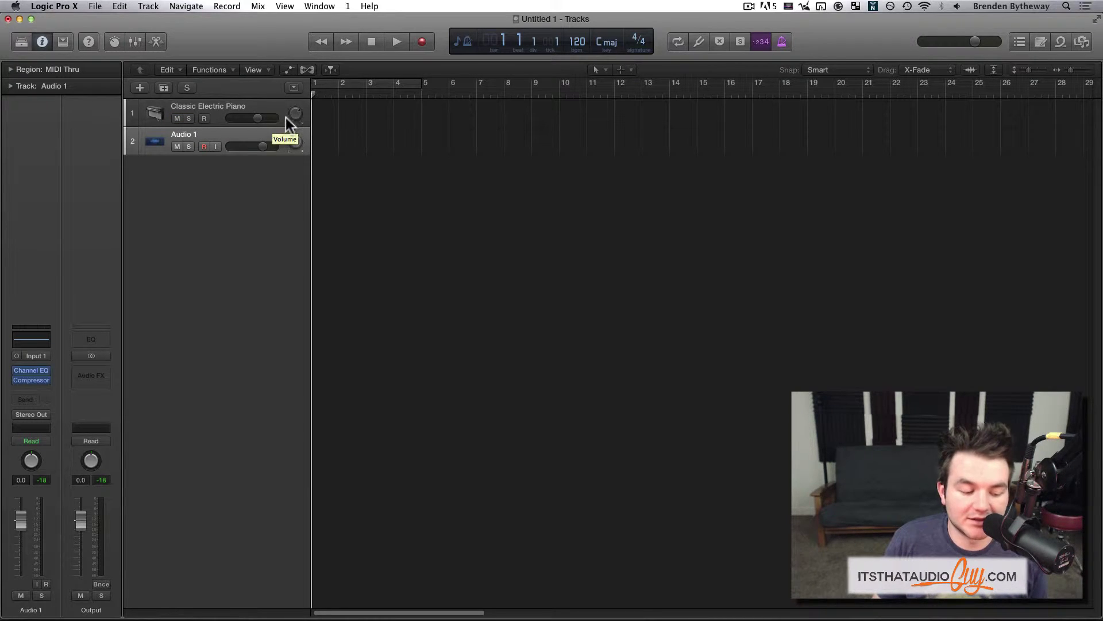
Step: Try the volume and pan controls on both tracks, and reset them to 0.0 dB and centre pan
left_click_drag(295, 141, 128, 133)
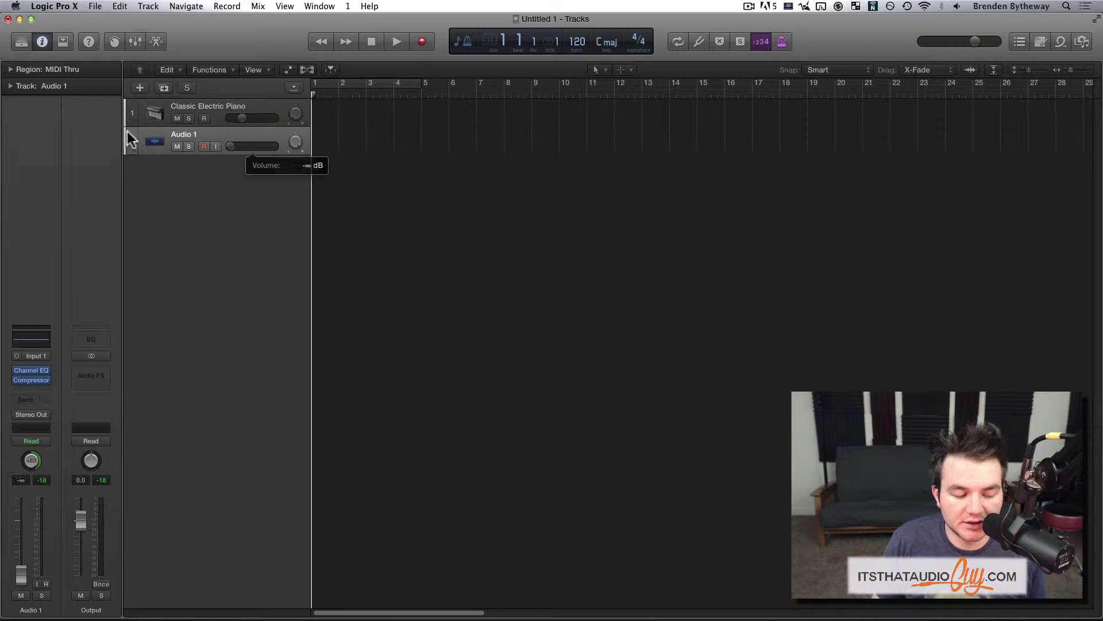
left_click(253, 146, "alt")
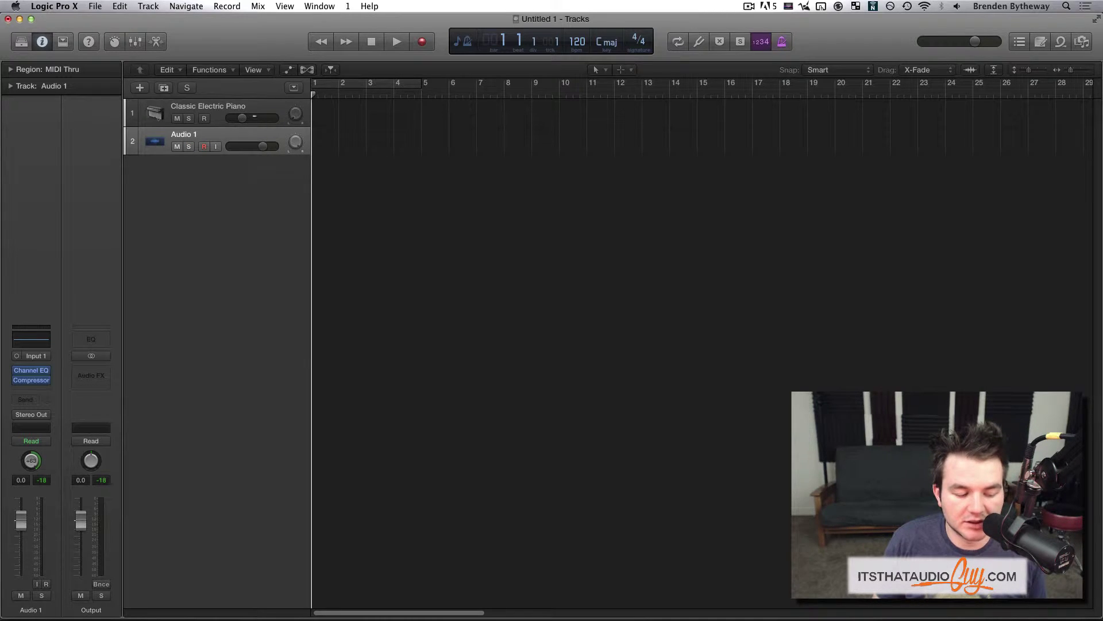
left_click(254, 117, "alt")
left_click(297, 116, "alt")
left_click(296, 144, "alt")
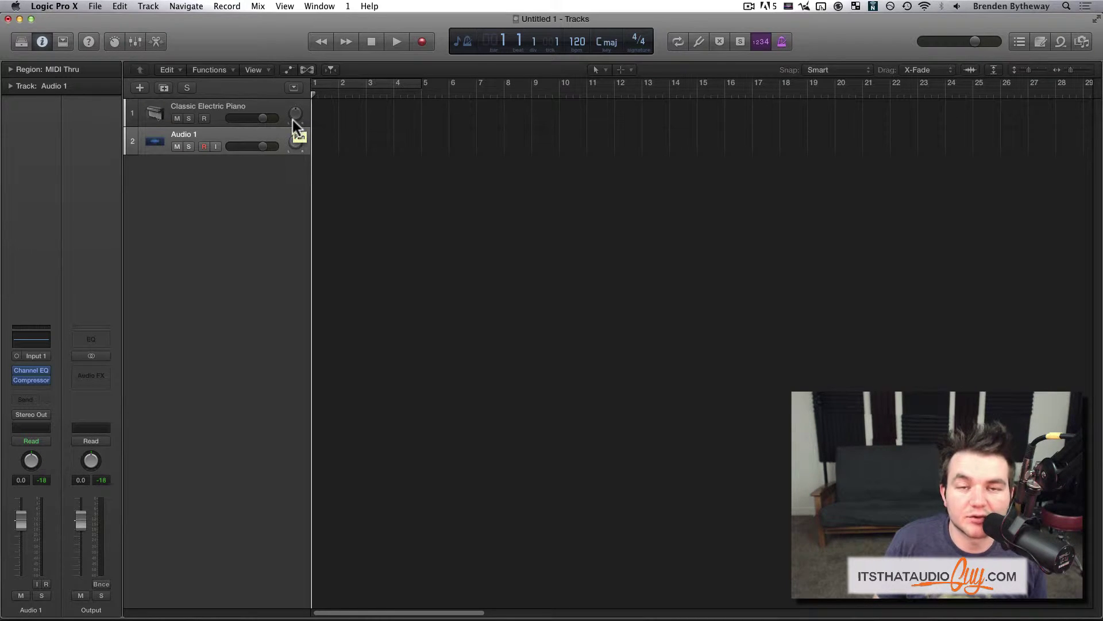
Step: Show track automation, look through the Classic Electric Piano's automation parameters, and keep Volume selected
left_click(288, 70)
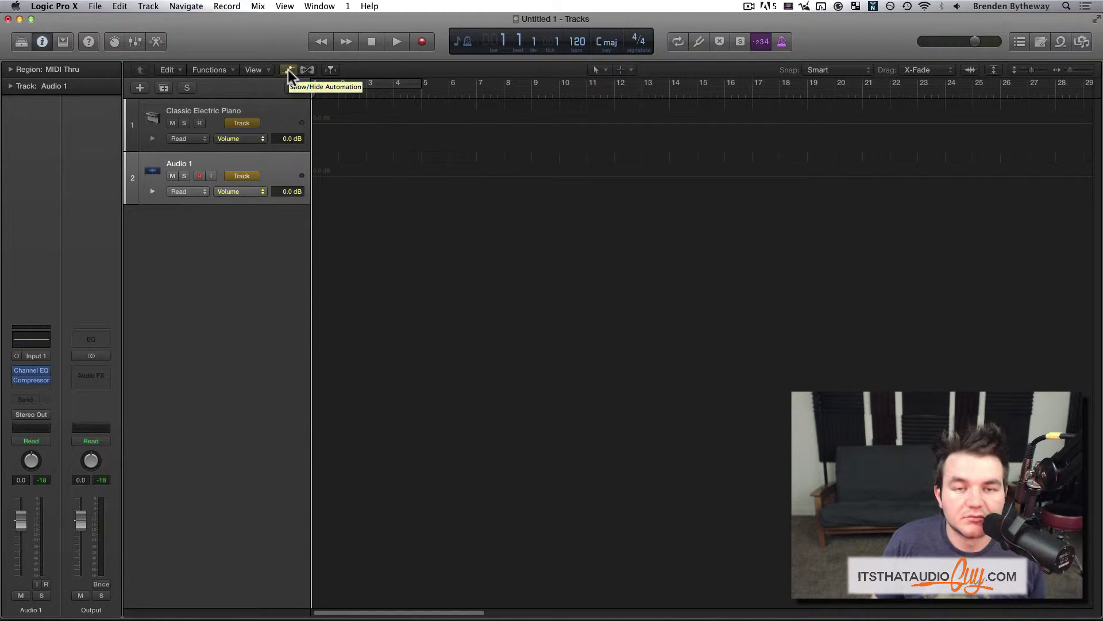
left_click(253, 138)
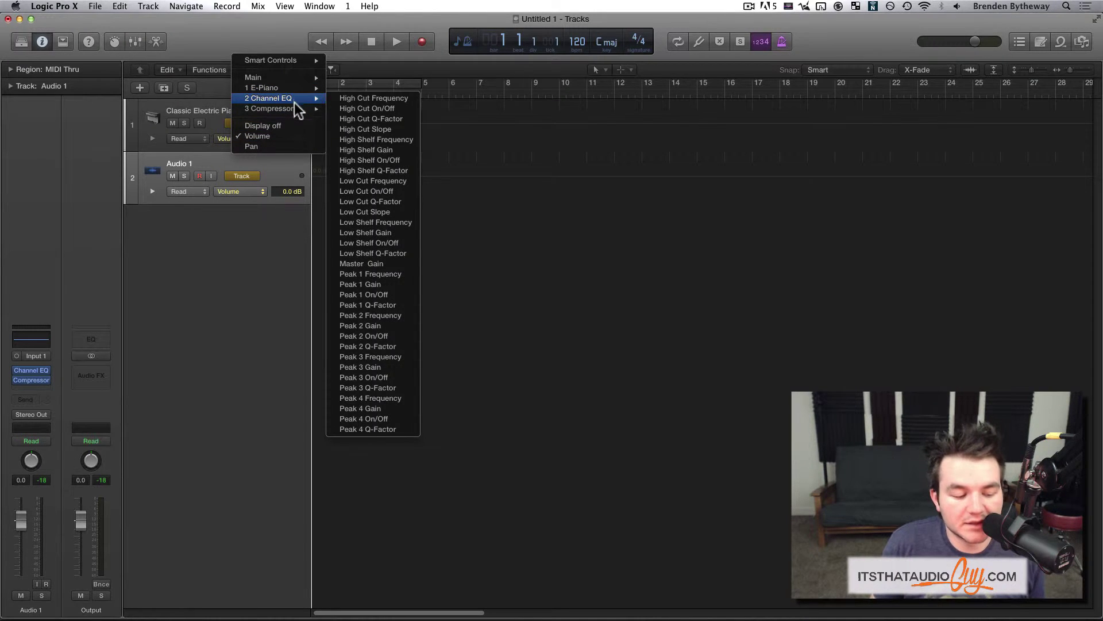
left_click(211, 126)
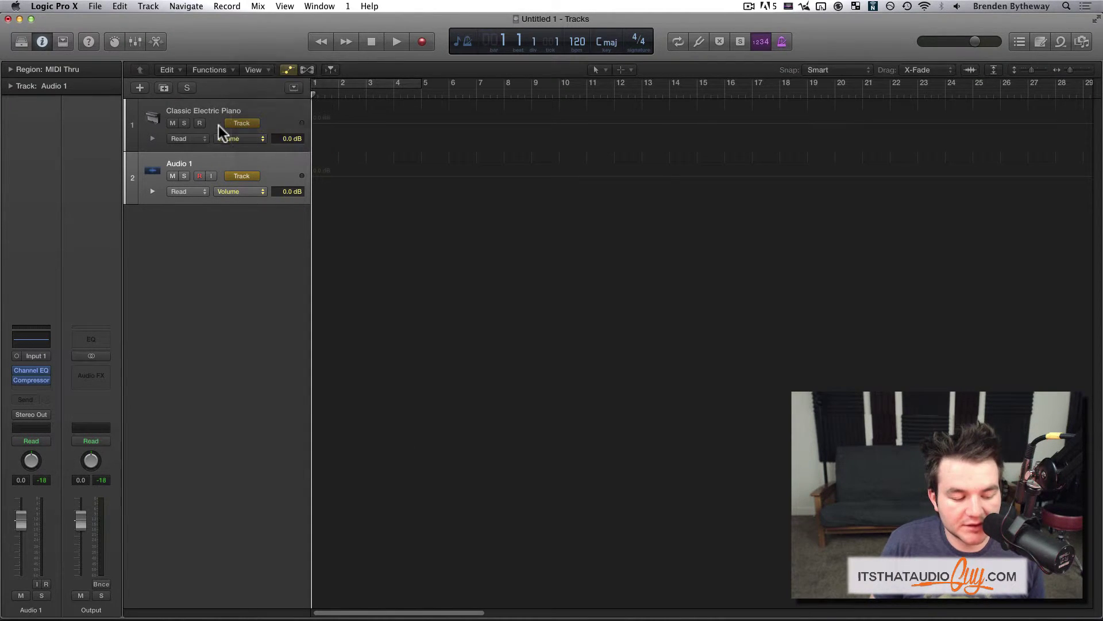
left_click(218, 139)
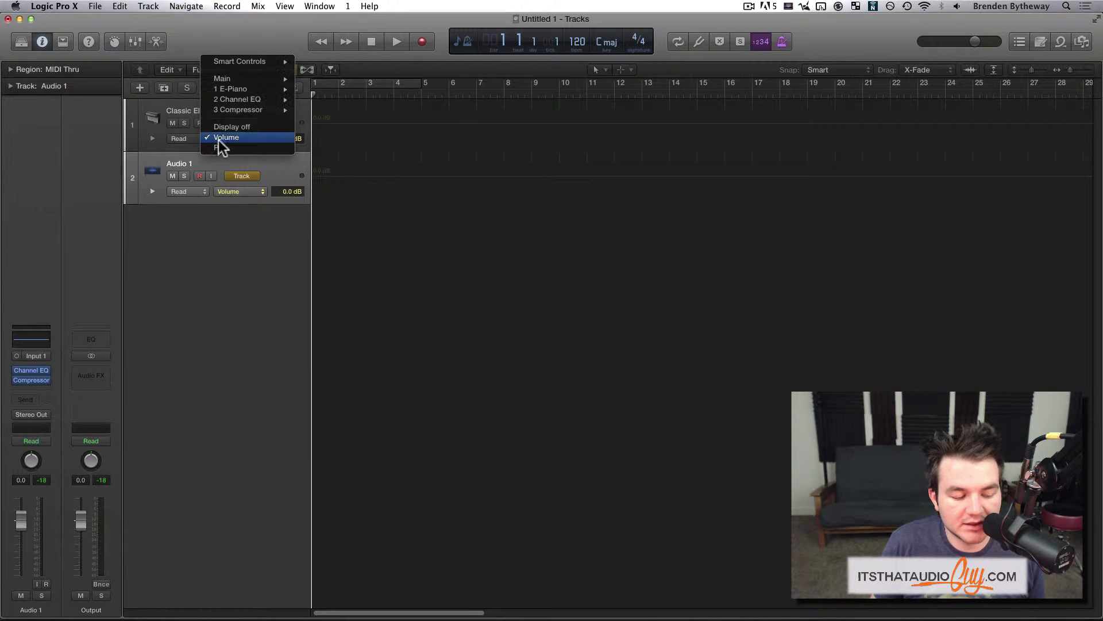
left_click(232, 139)
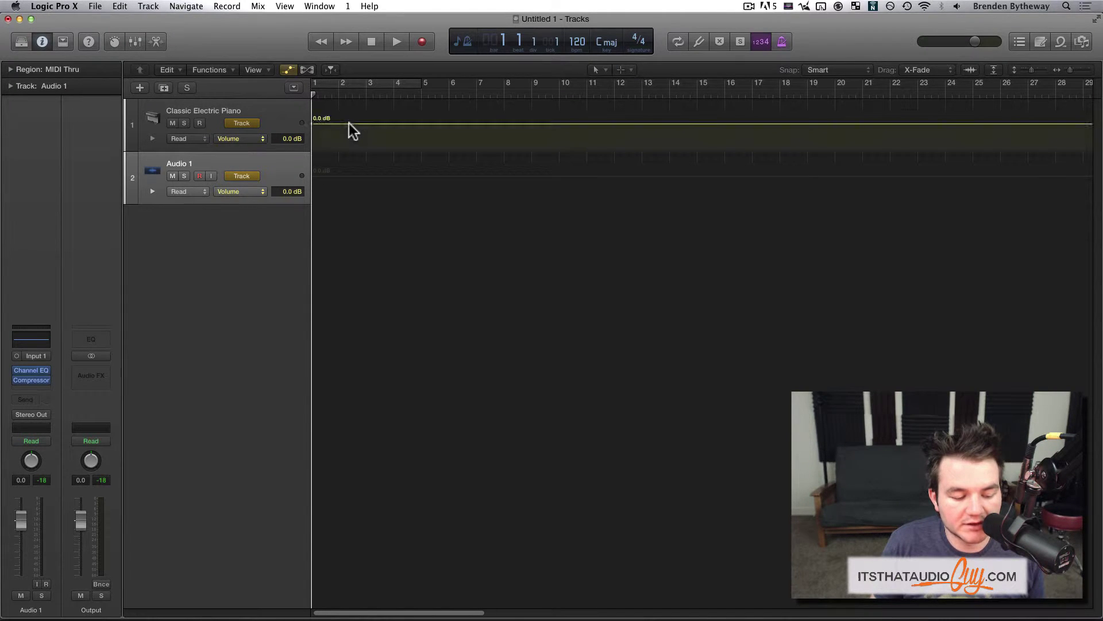
Step: Add volume automation on the Classic Electric Piano rising from -7.0 dB after bar 2 to 0.0 dB around bar 3, and switch that automation off
left_click(369, 123)
left_click(353, 124)
left_click_drag(346, 125, 345, 134)
mouse_move(219, 141)
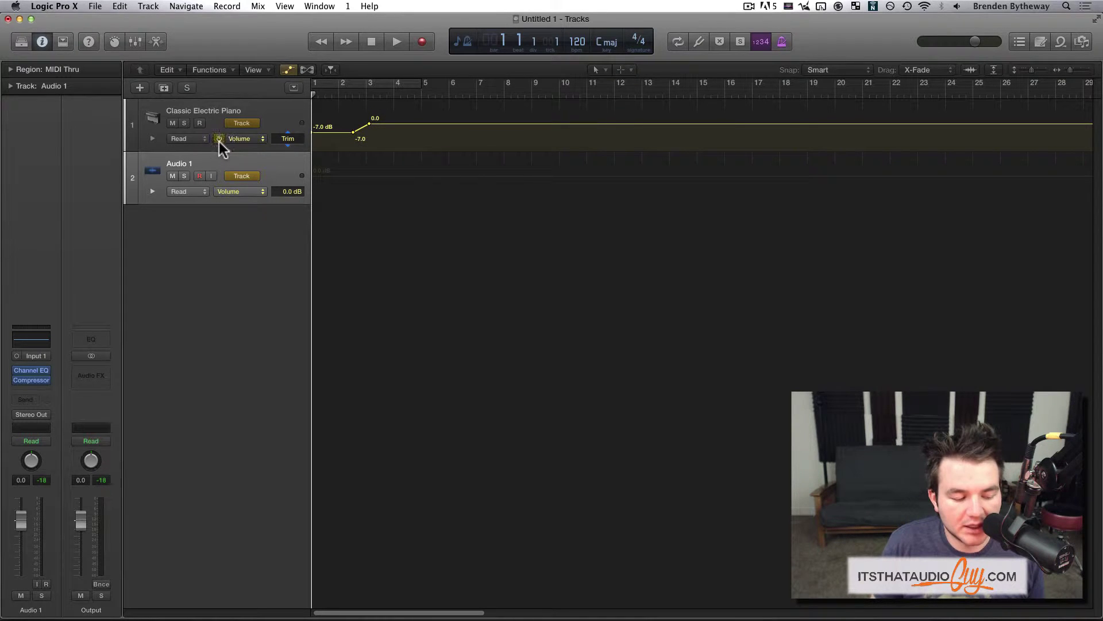
left_click(218, 139)
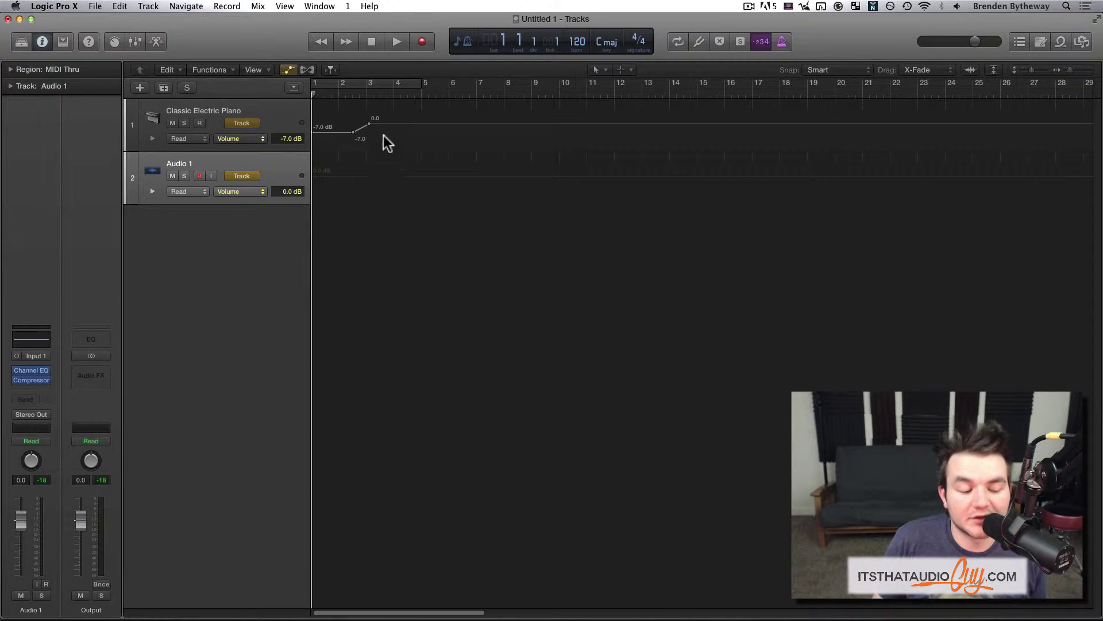
Step: Review the Classic Electric Piano's automation modes while keeping Read, and hide automation with that track selected
left_click(197, 138)
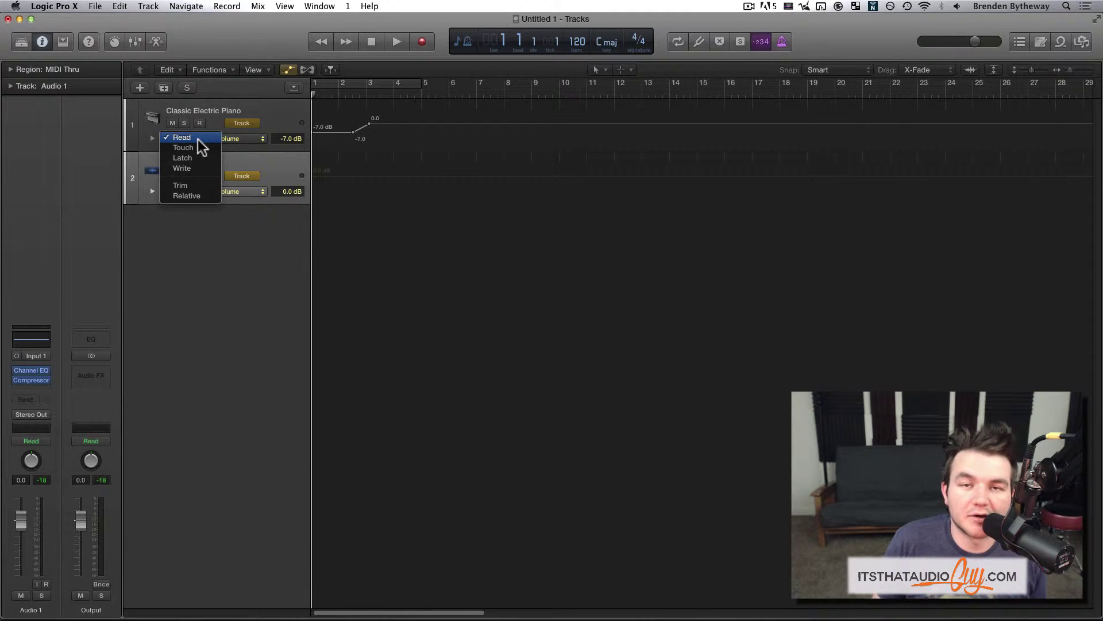
left_click(198, 140)
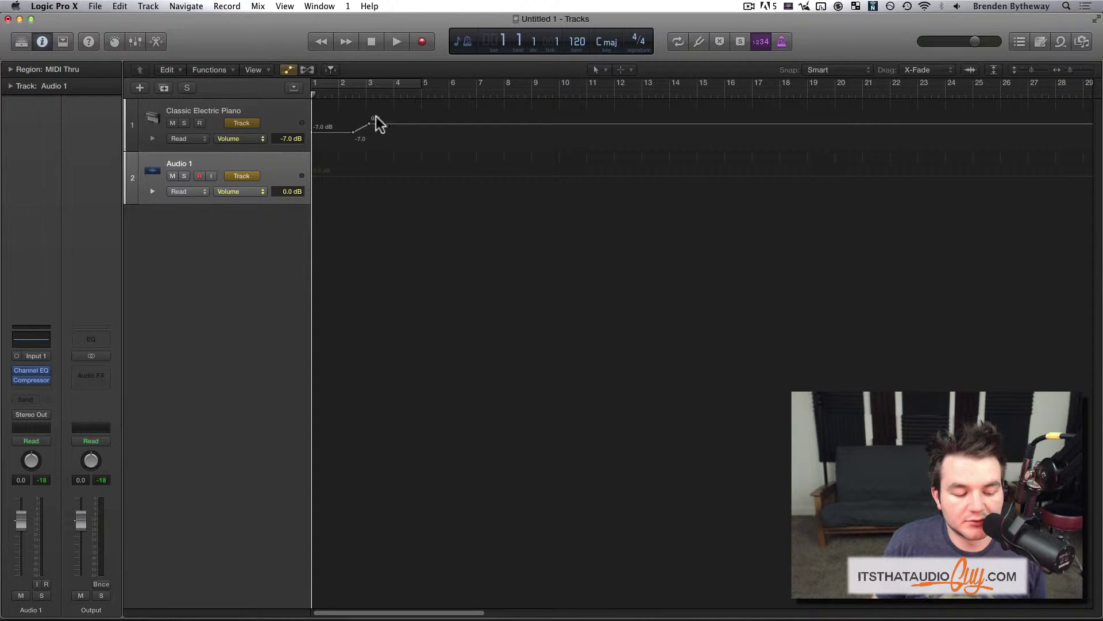
left_click(196, 138)
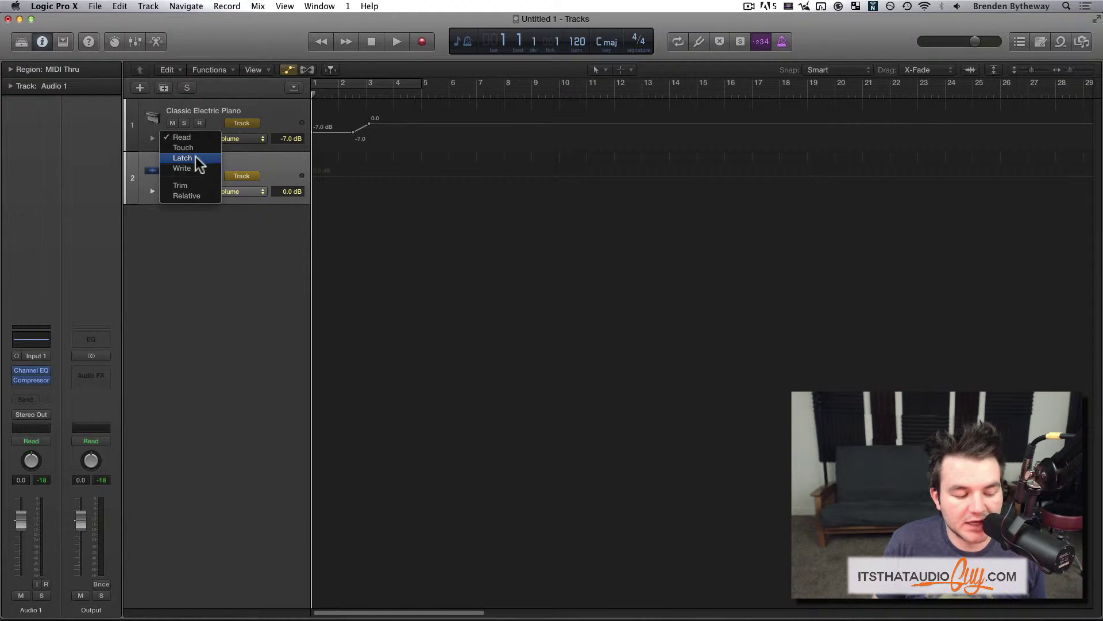
left_click(225, 103)
left_click(221, 111)
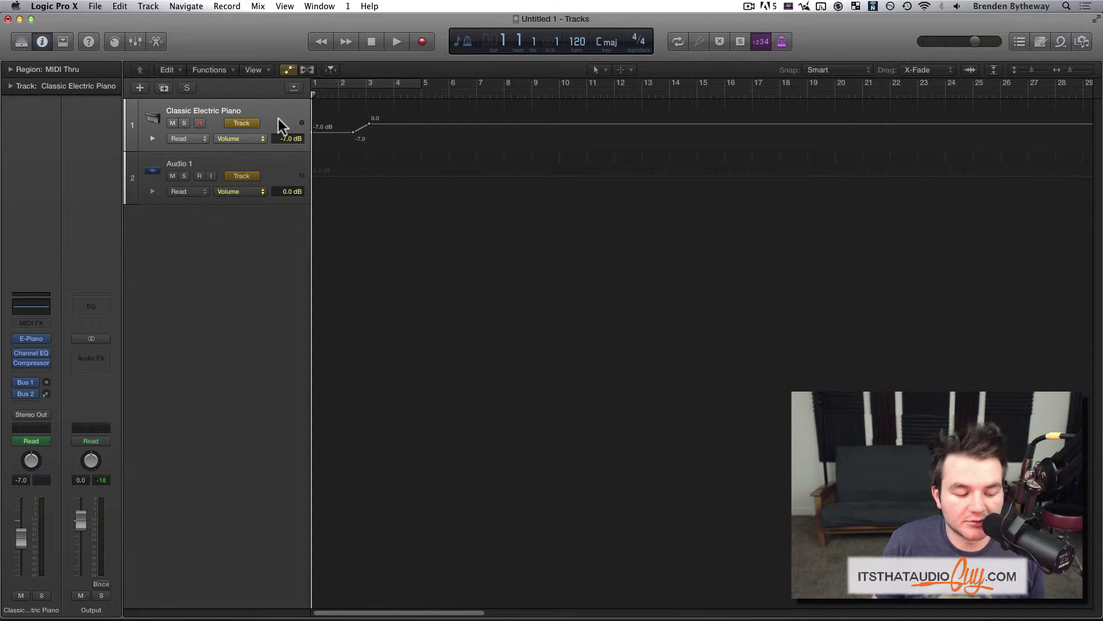
key("a")
Step: Show the global tracks, raise the project tempo to 122 bpm in the tempo track, and hide the global tracks
left_click(293, 87)
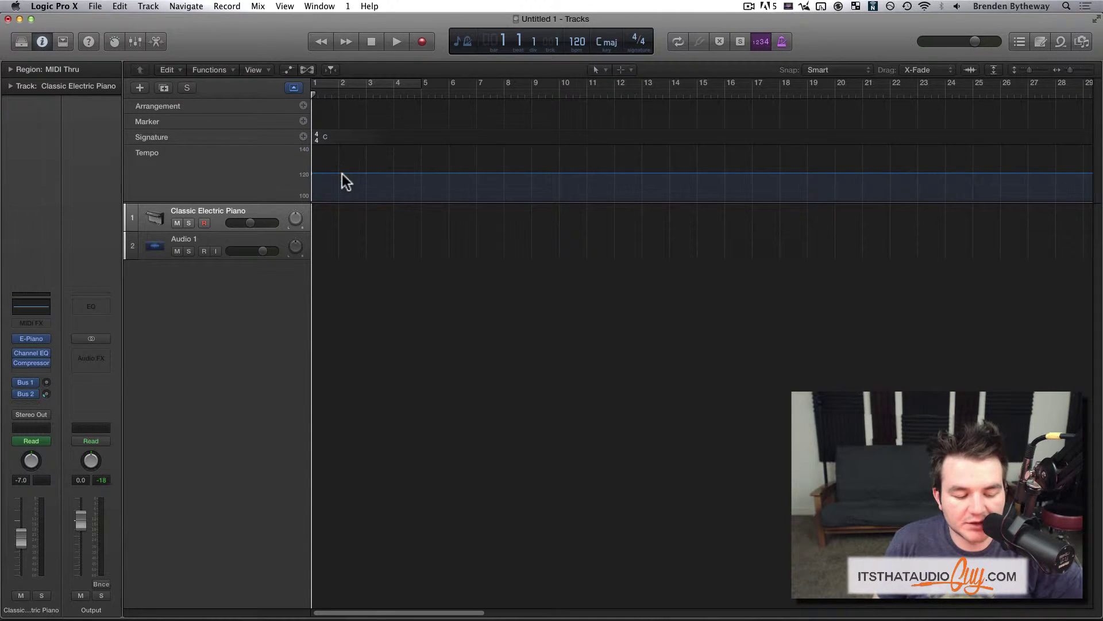
mouse_move(343, 172)
left_mouse_down()
mouse_move(345, 162)
mouse_move(346, 187)
mouse_move(346, 172)
left_mouse_up()
key("g")
Step: Show the Flex controls and enable Flex Time - Monophonic on the Audio 1 track
left_click(307, 71)
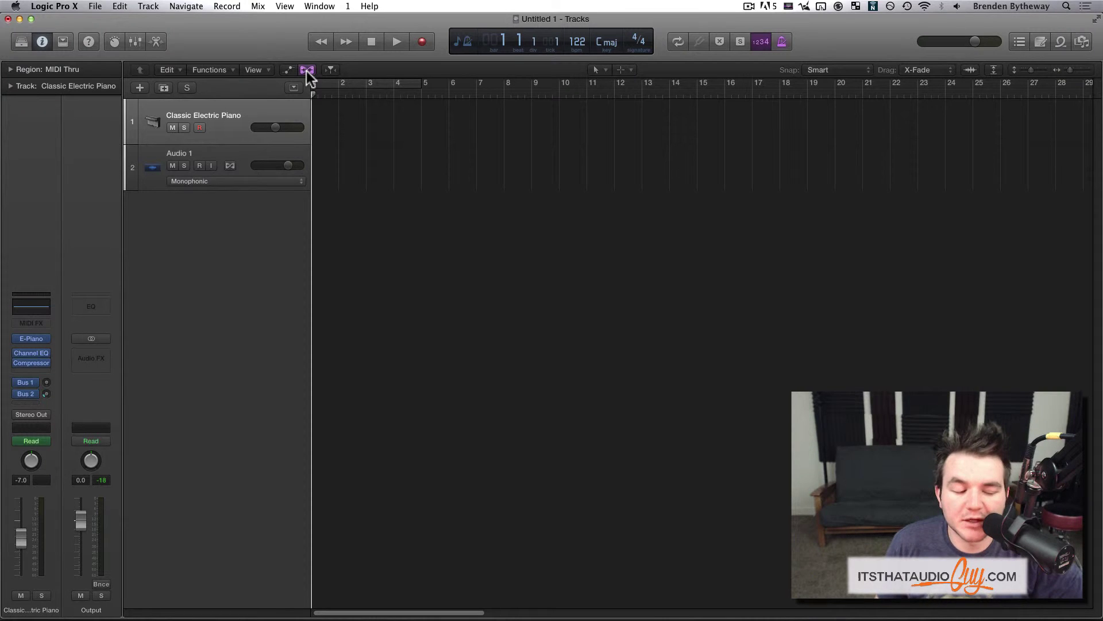
left_click(236, 181)
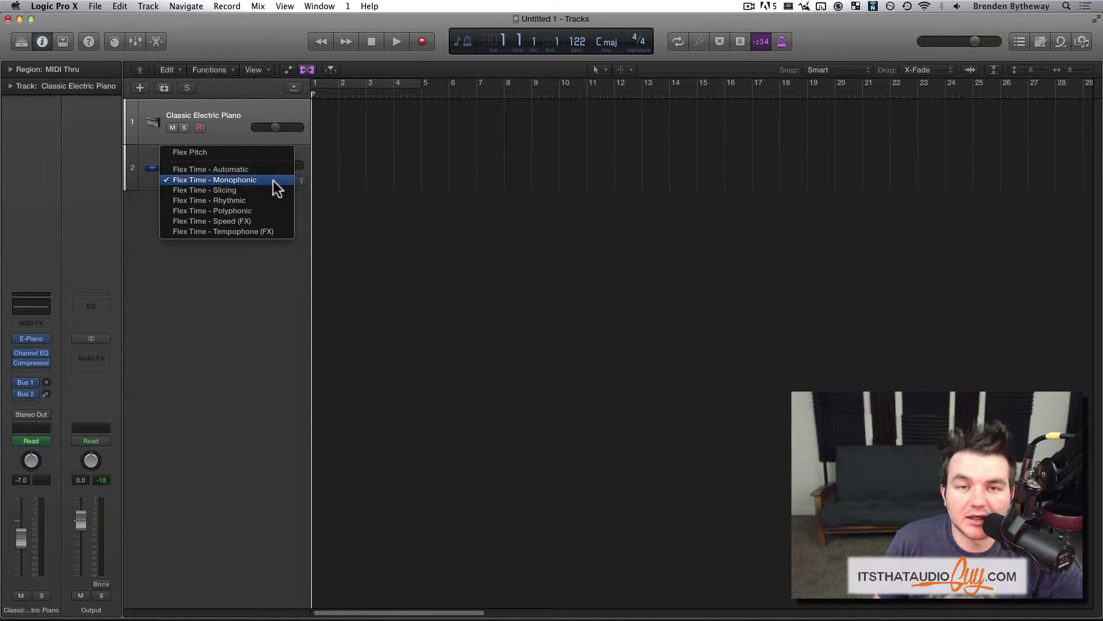
left_click(244, 179)
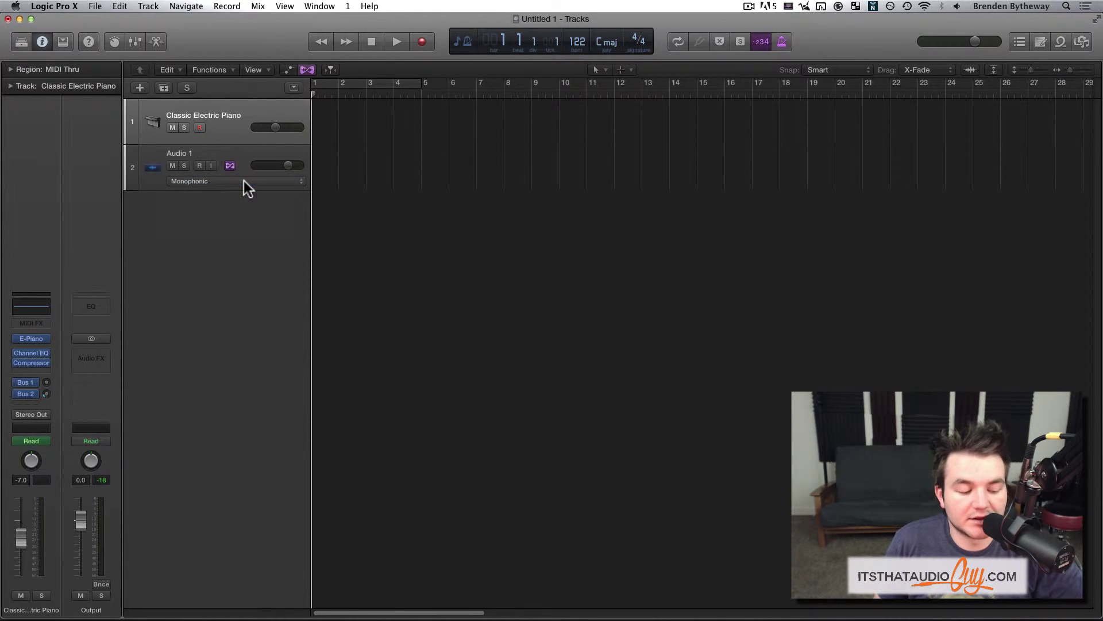
Step: Expand the MIDI Thru region parameters in the Inspector and set Quantize to 1/16 Note
left_click(11, 70)
left_click(77, 105)
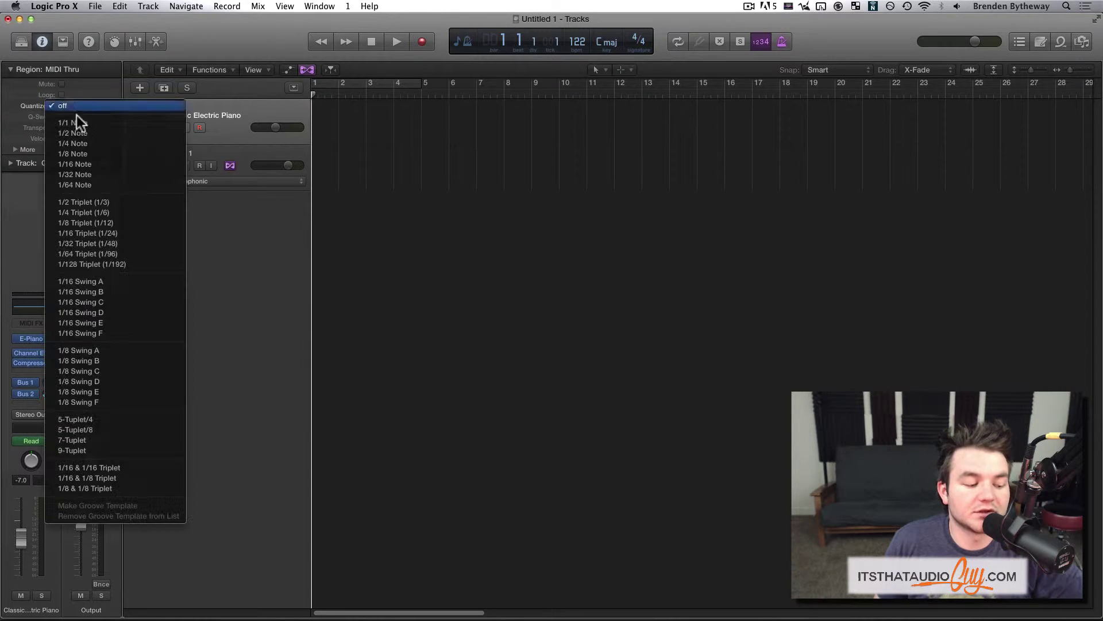
left_click(90, 164)
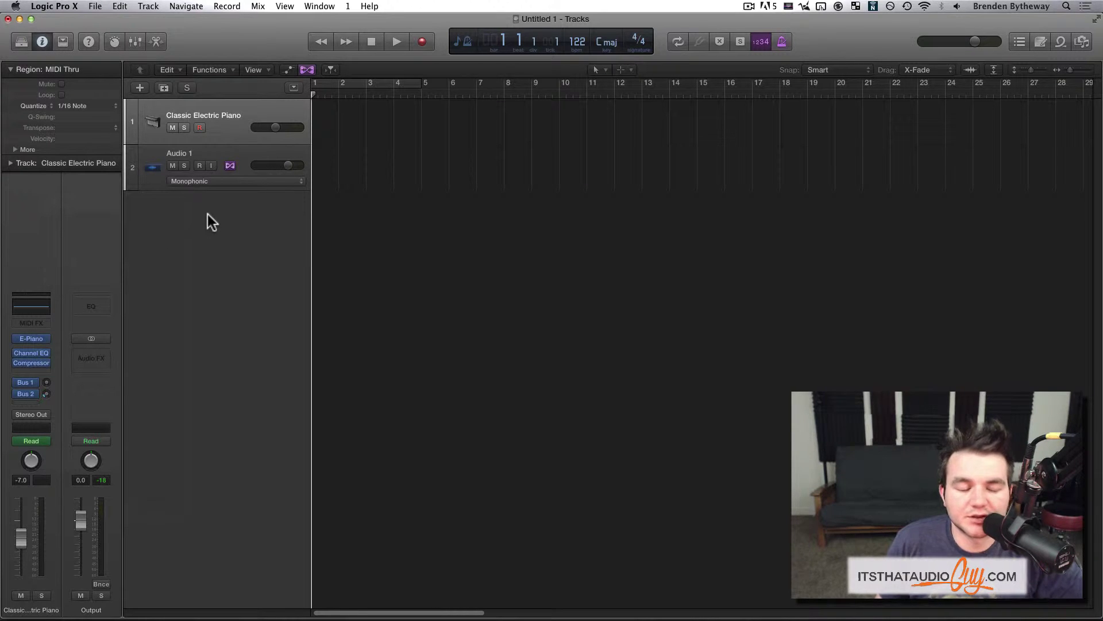
Step: Hide the Flex controls with Monophonic kept for Audio 1, and turn on Catch Playhead
left_click(243, 182)
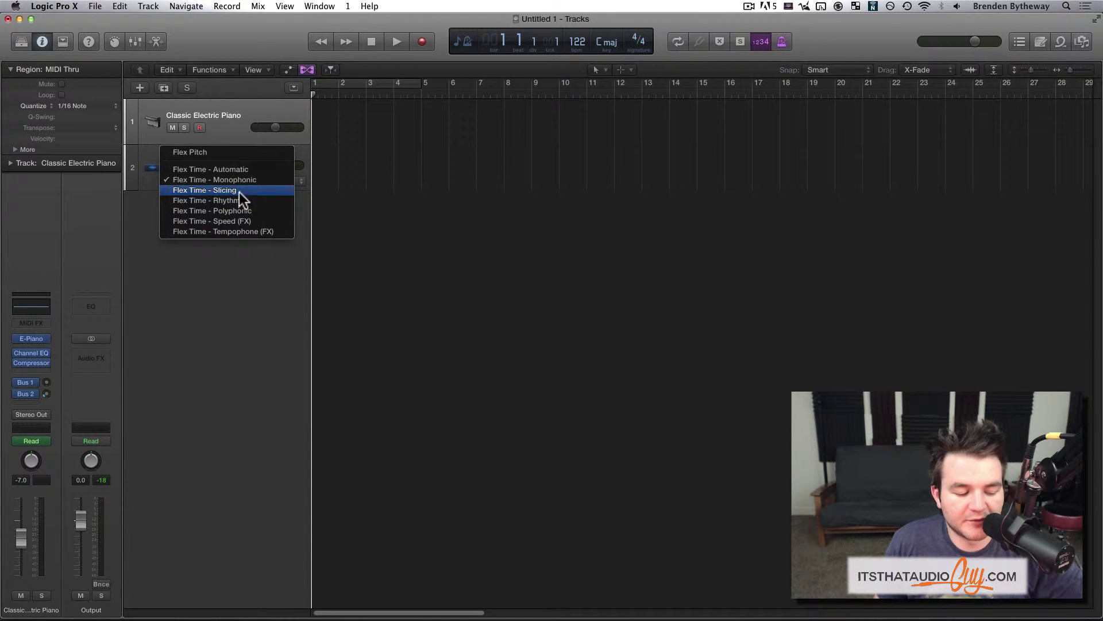
left_click(239, 201)
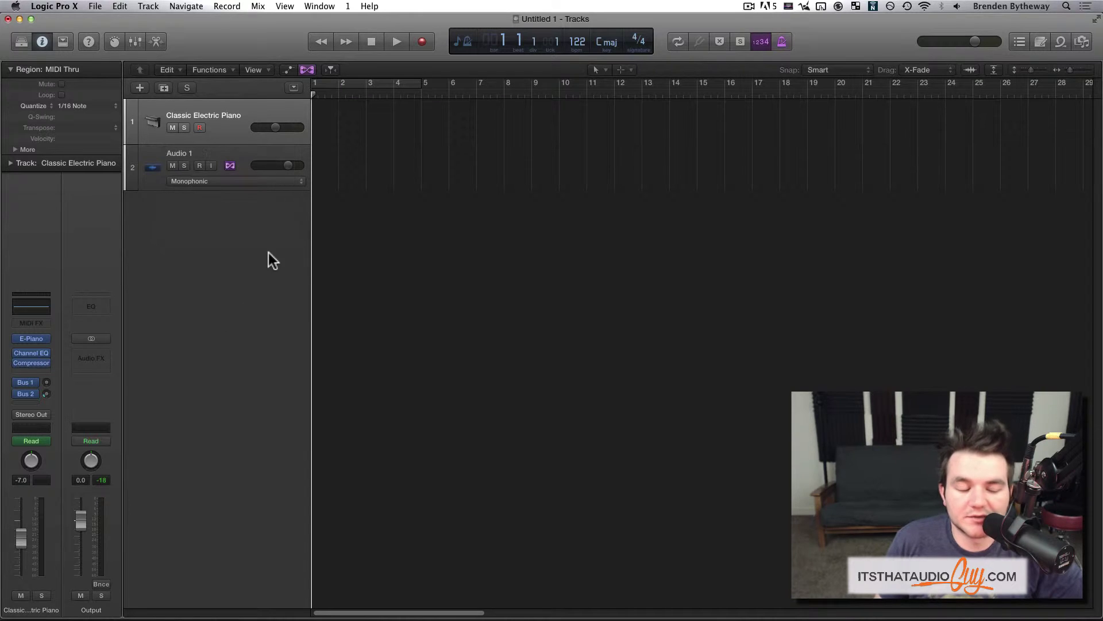
left_click(306, 69)
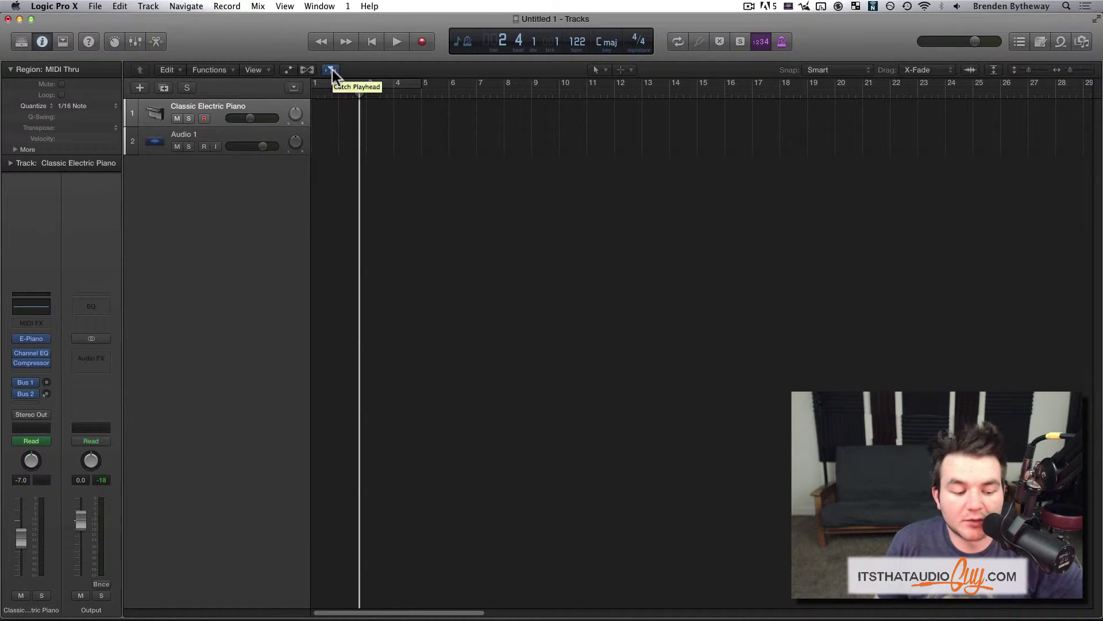
left_click(331, 69)
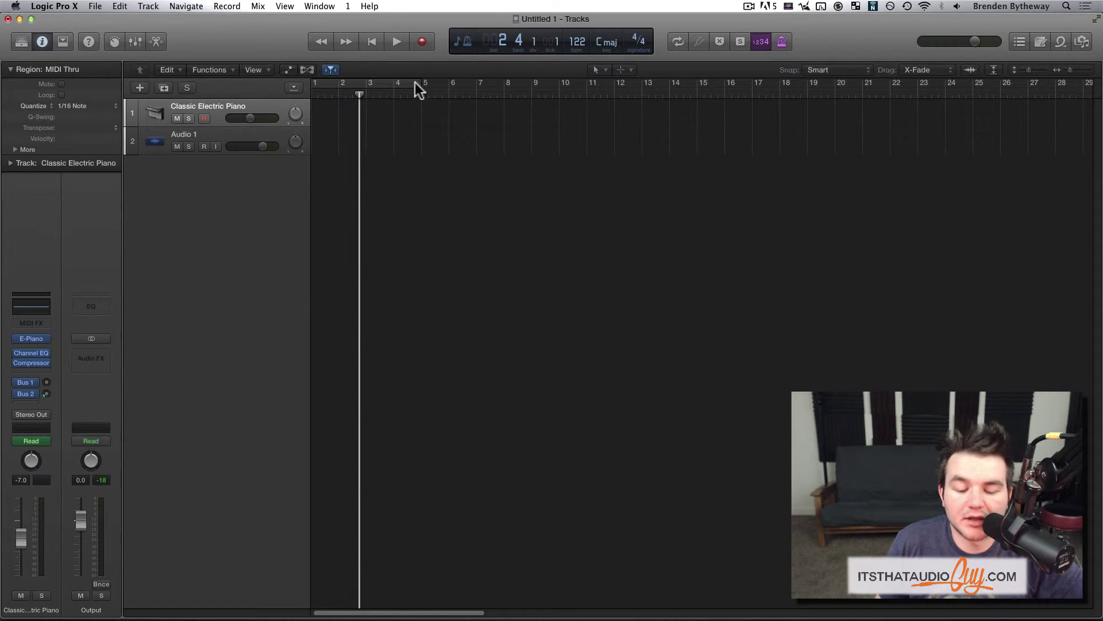
Step: Play the project with Catch Playhead turned back on, stop playback and return the playhead to the beginning
key("space")
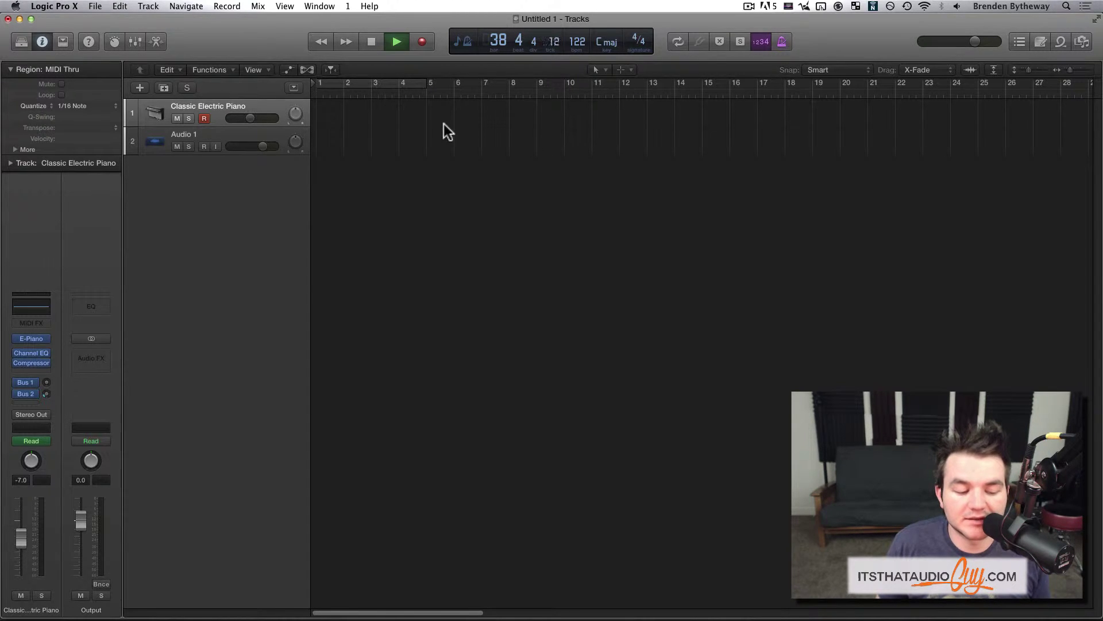
left_click(331, 70)
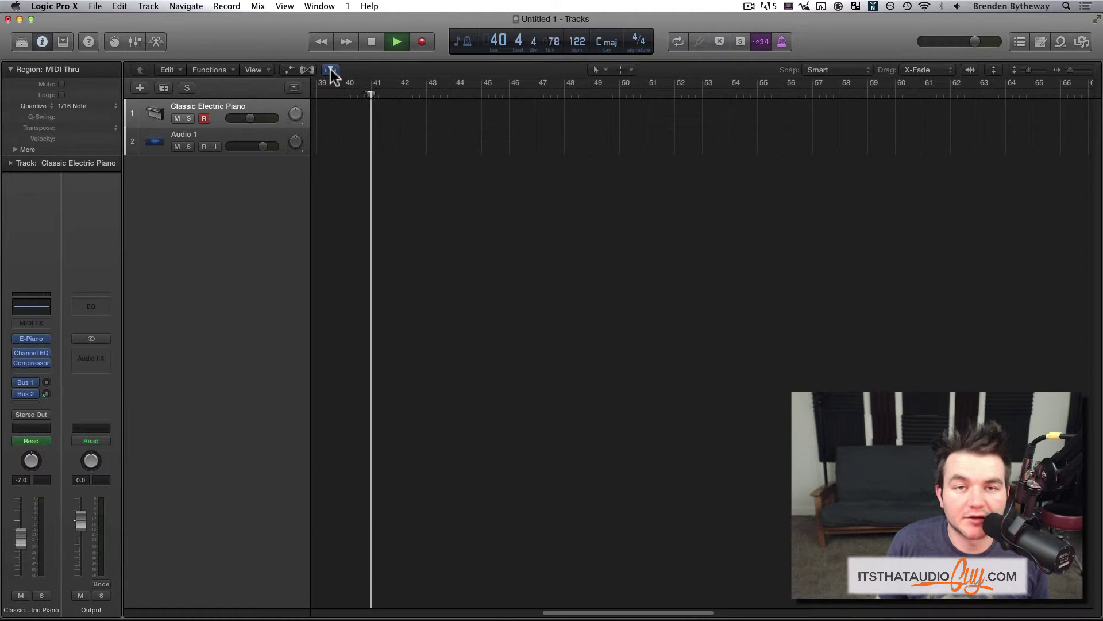
key("space")
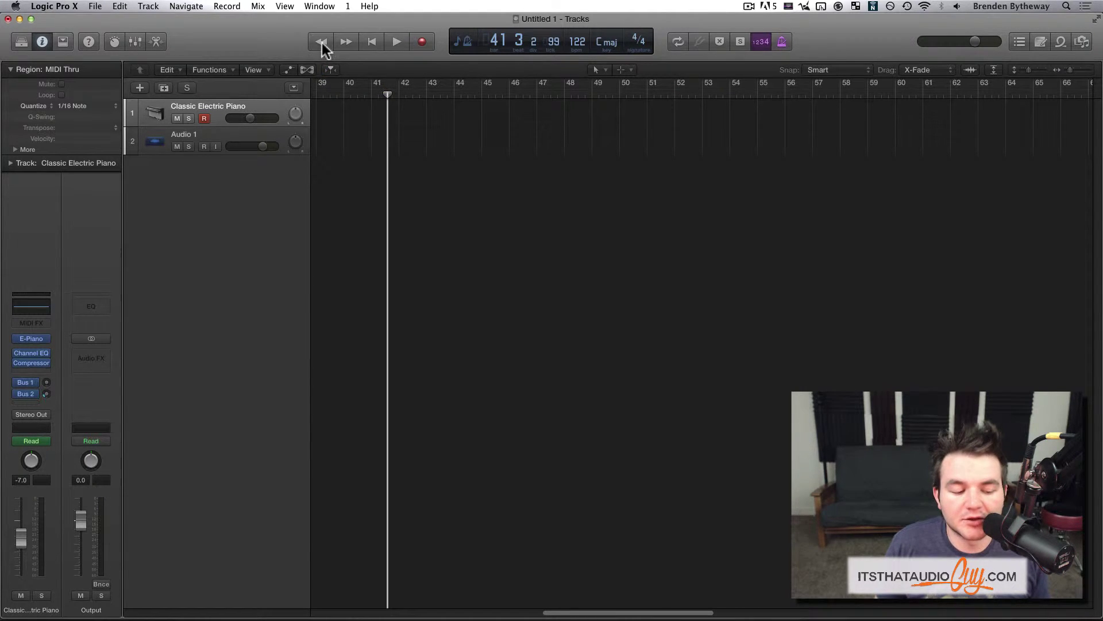
left_click(378, 44)
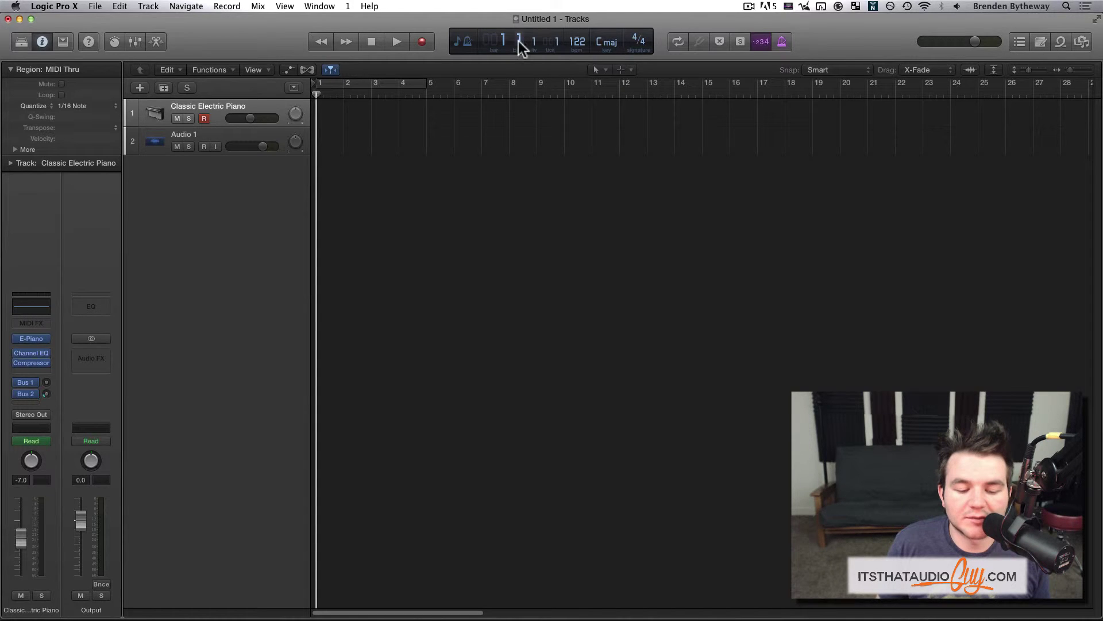
Step: Customize the control bar's LCD by setting it to Custom and adding the Sample Rate or Punch Locators display
right_click(446, 38)
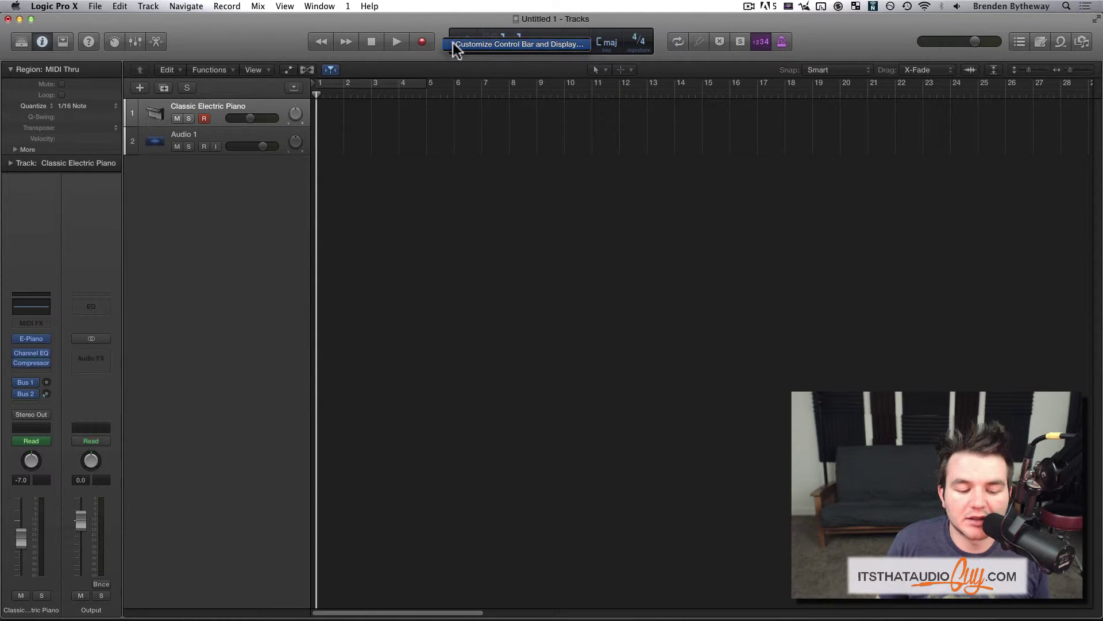
left_click(453, 43)
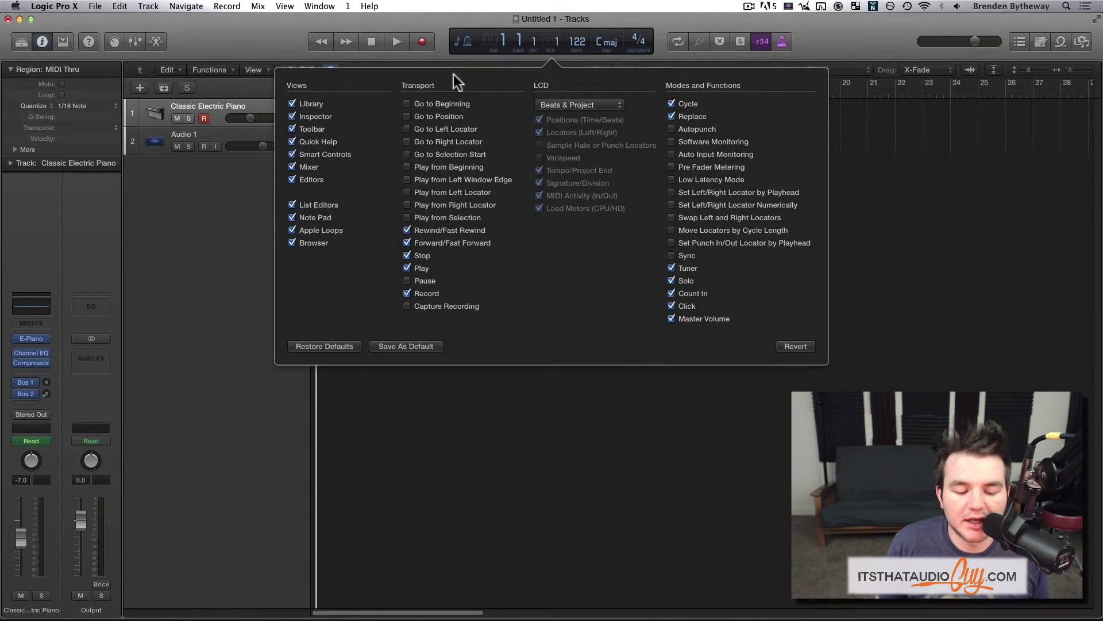
left_click(567, 102)
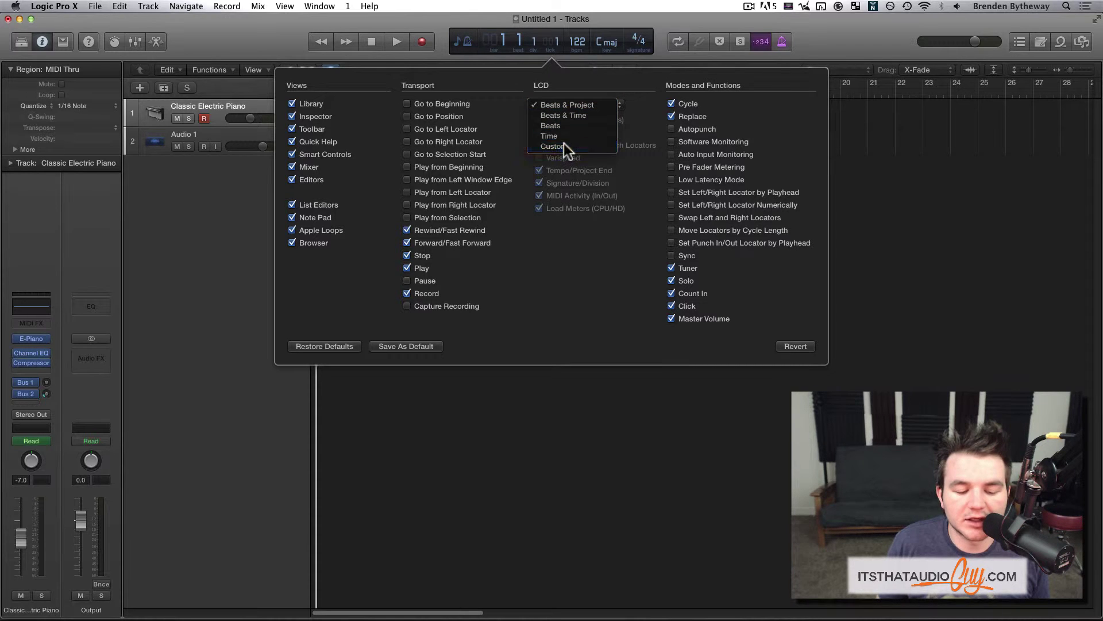
left_click(564, 143)
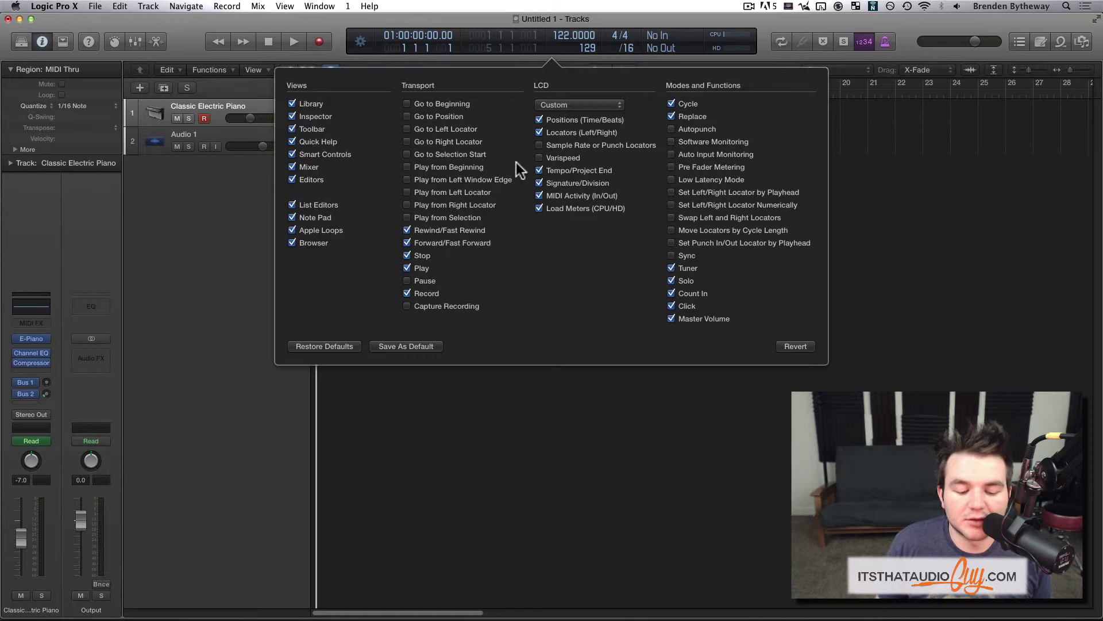
left_click(555, 145)
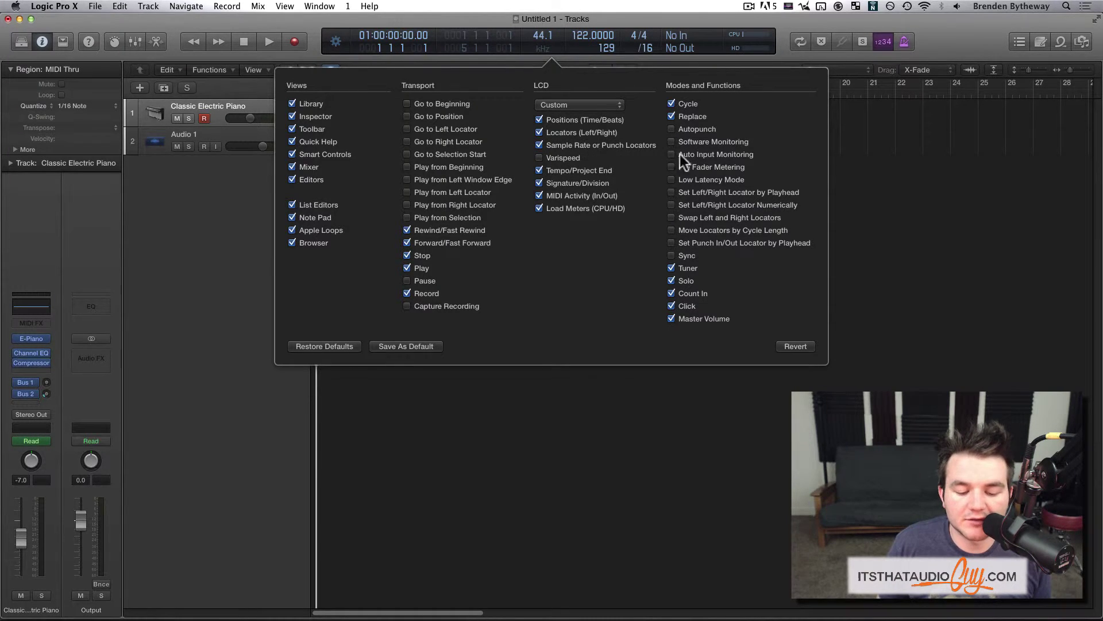
Step: Try Auto Input Monitoring and Software Monitoring in the control bar, leave both off, and add Low Latency Mode
left_click(702, 155)
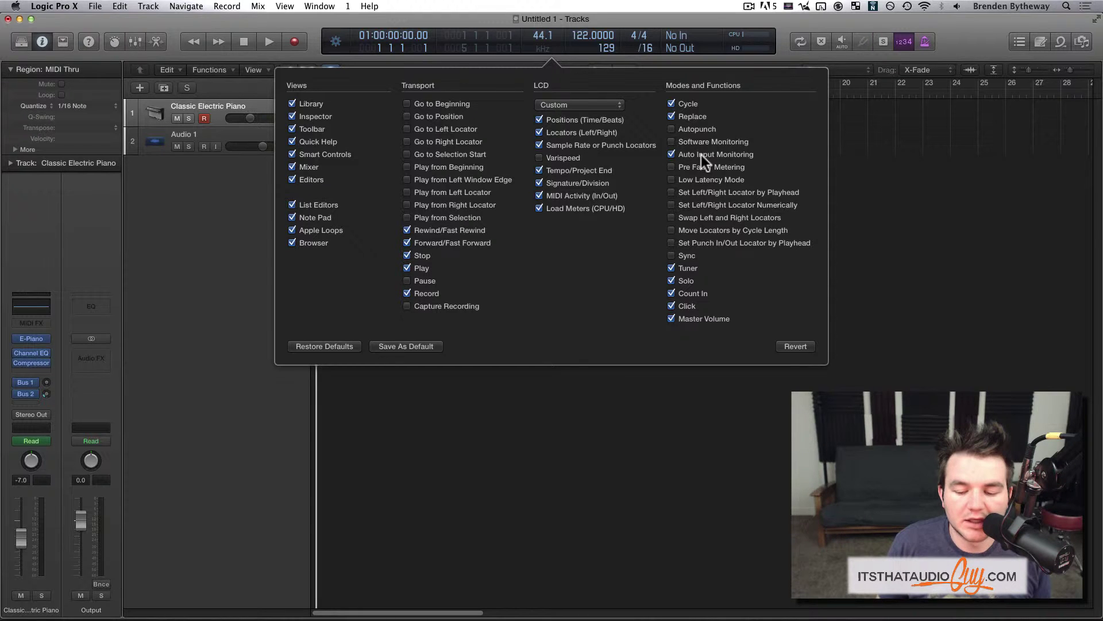
left_click(701, 154)
left_click(699, 142)
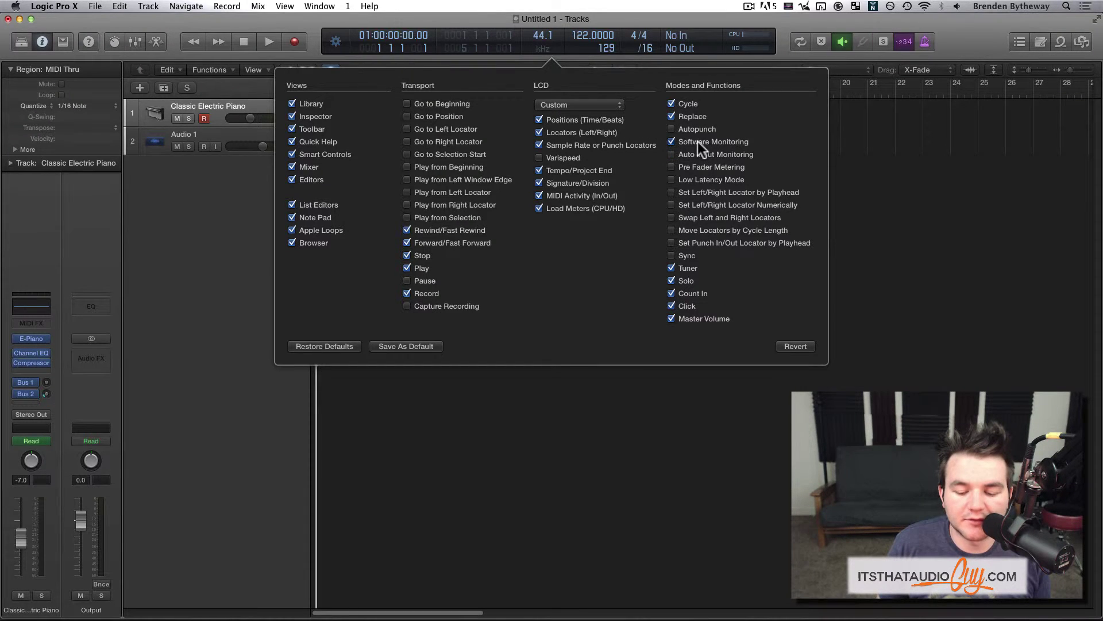
left_click(698, 141)
left_click(695, 178)
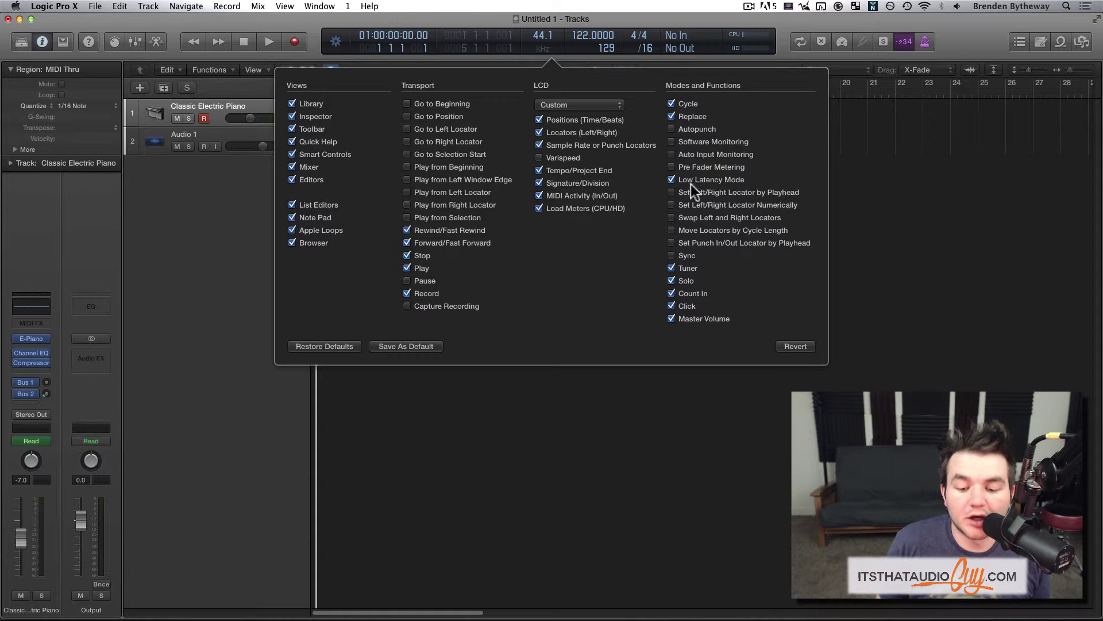
left_click(800, 47)
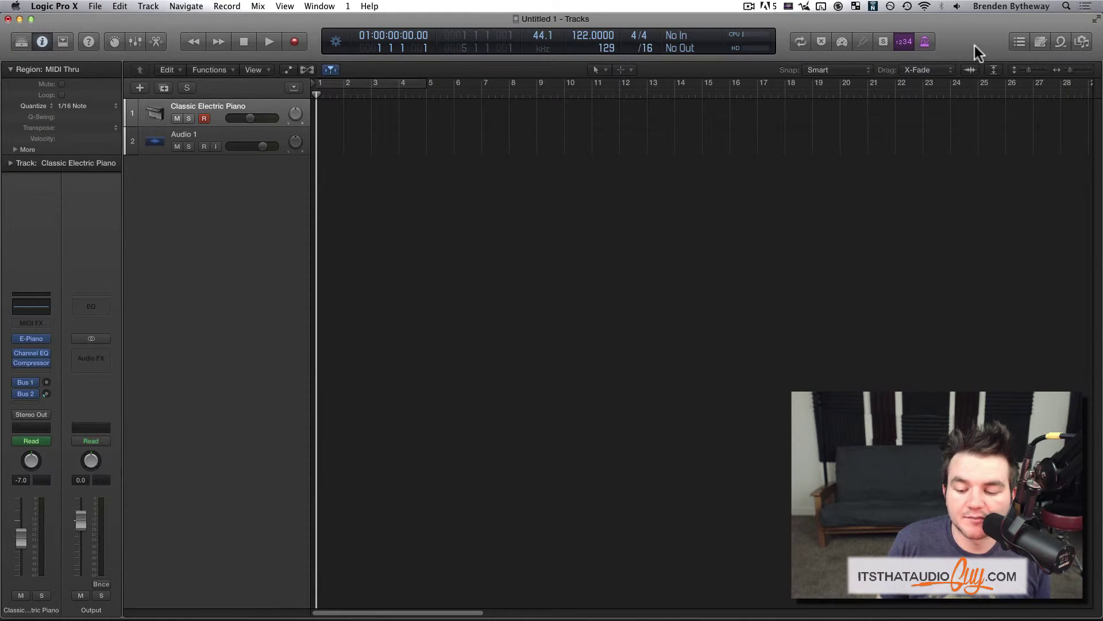
Step: Review the Snap and Drag options, keeping Snap on Smart and Drag on X-Fade
left_click(842, 69)
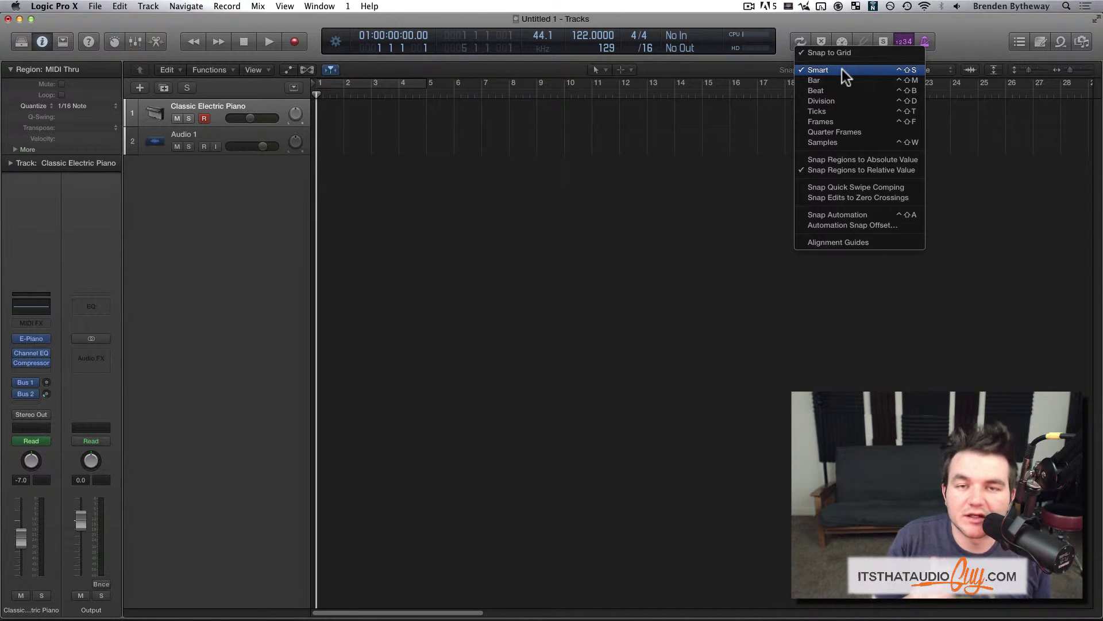
left_click(843, 69)
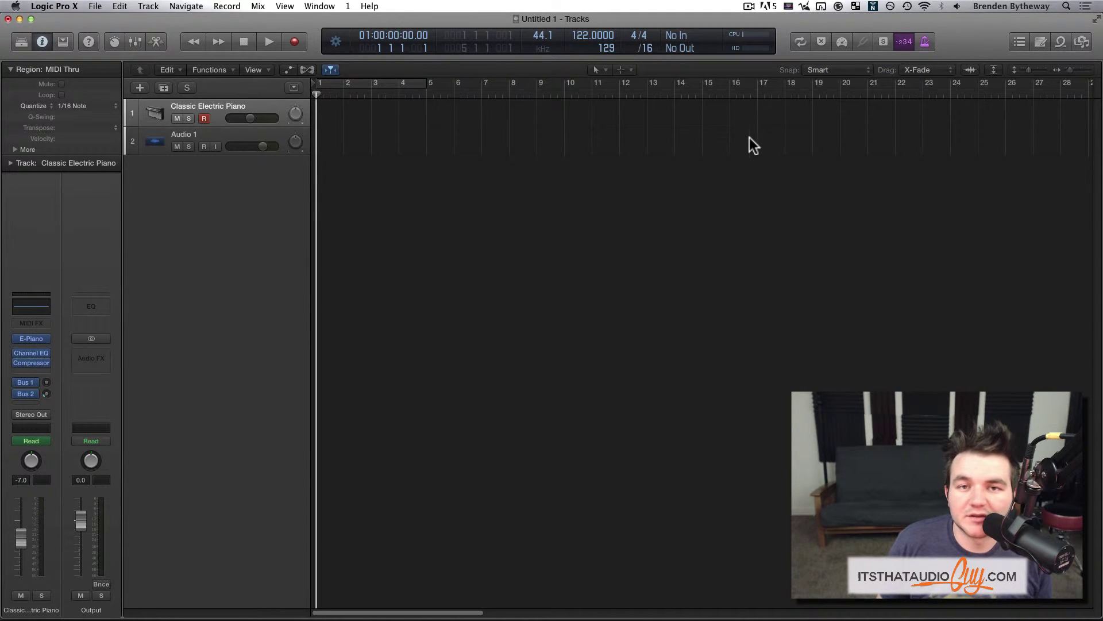
left_click(926, 69)
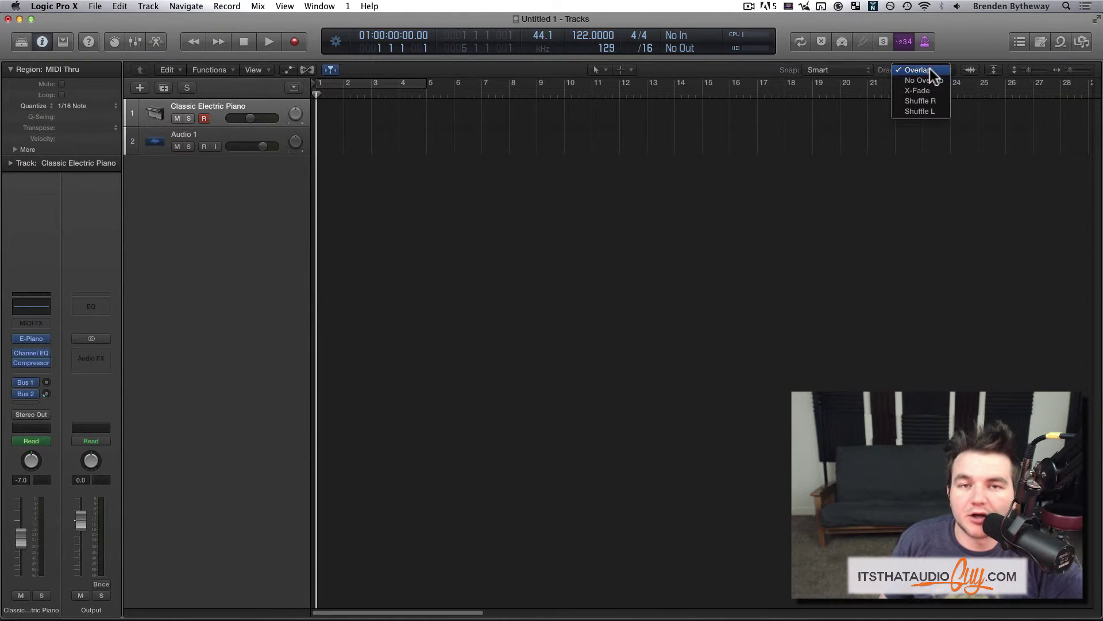
left_click(930, 70)
left_click(926, 68)
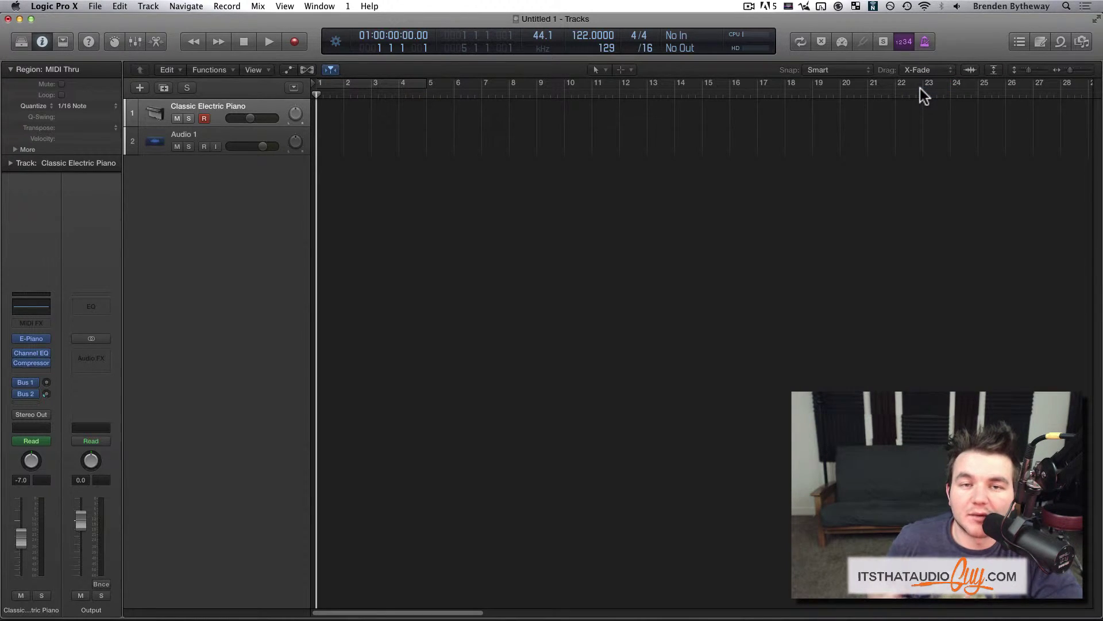
Step: Turn on waveform zoom and record a short audio clip on the Audio 1 track
left_click(968, 70)
mouse_move(966, 28)
left_mouse_down()
mouse_move(966, 44)
mouse_move(977, 44)
mouse_move(975, 19)
mouse_move(973, 47)
left_mouse_up()
left_click(327, 143)
key("r")
key("space")
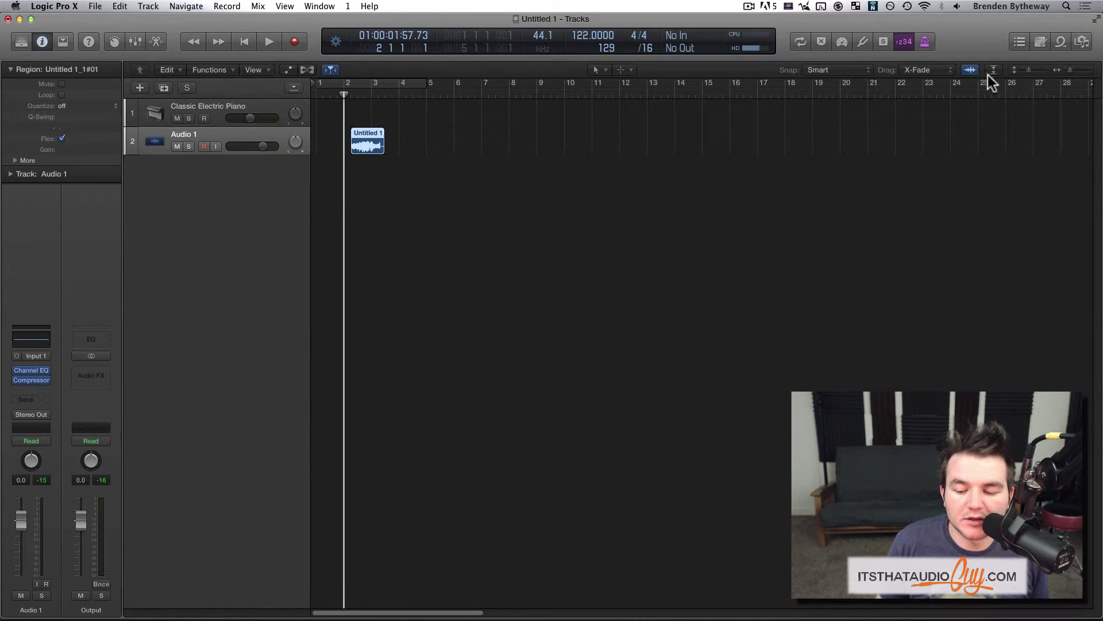
Step: Adjust the recorded clip's waveform zoom and give the tracks a medium height after trying vertical auto zoom
left_click_drag(970, 70, 976, 19)
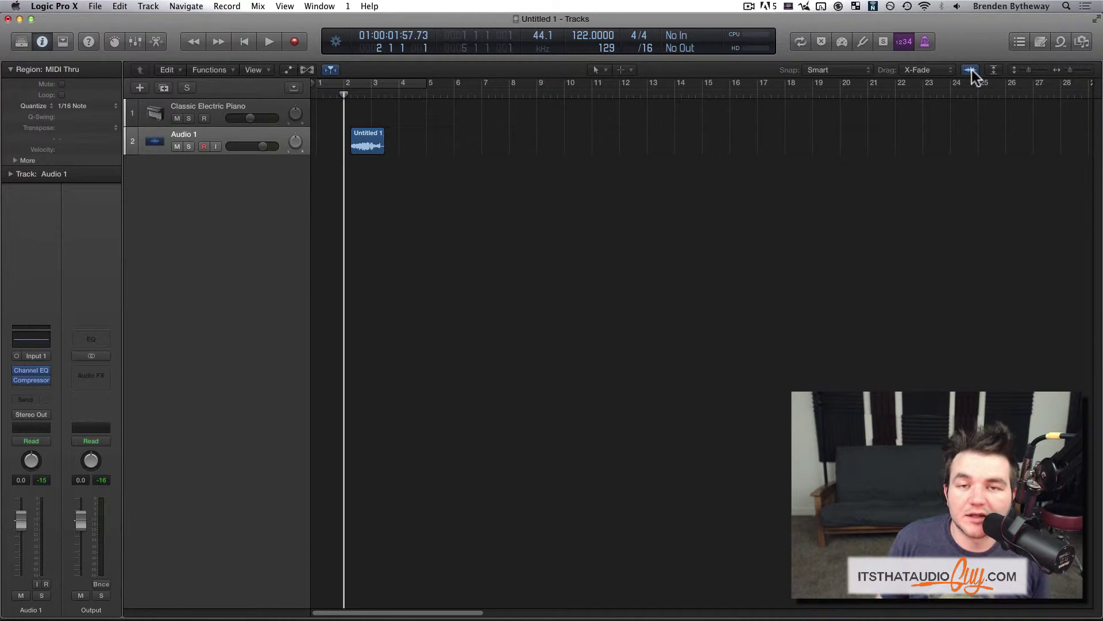
mouse_move(971, 70)
left_mouse_down()
mouse_move(974, 35)
mouse_move(971, 70)
left_mouse_up()
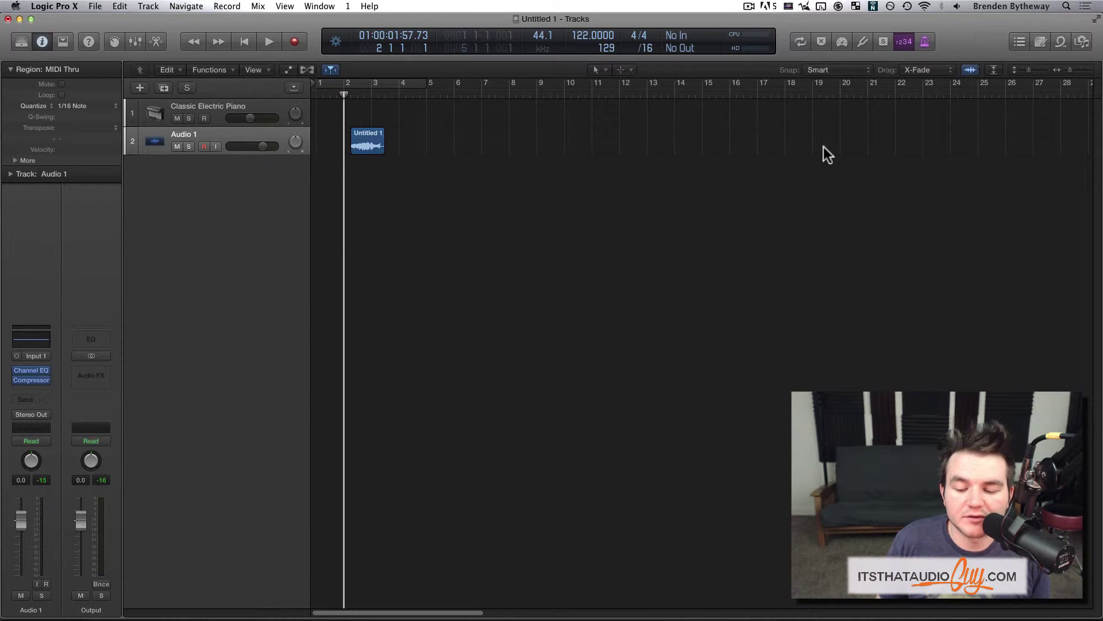
left_click(994, 70)
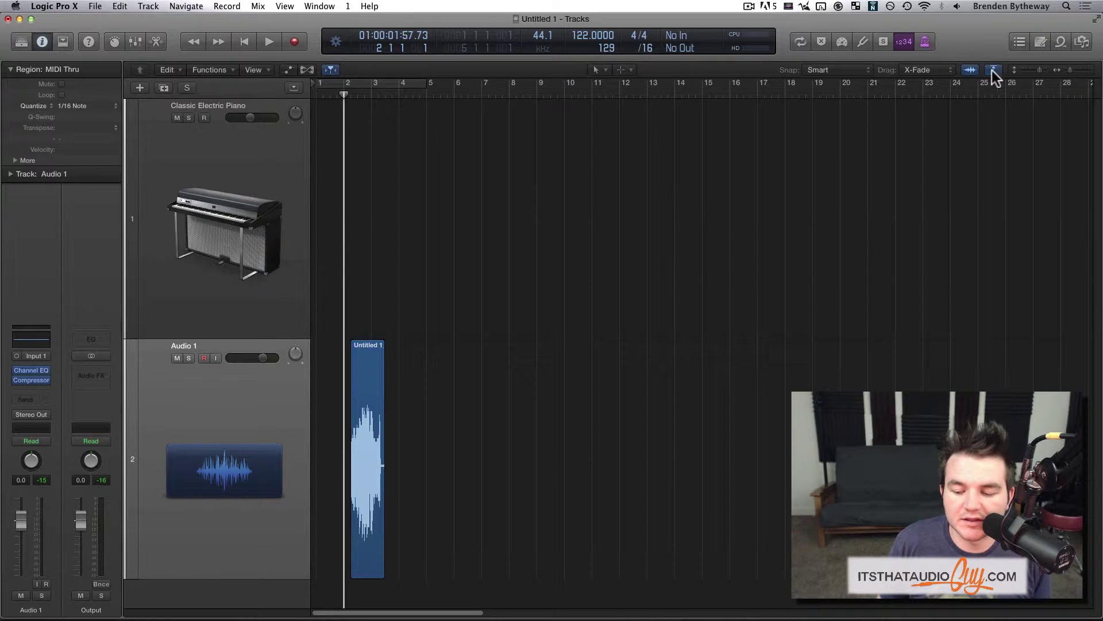
left_click(994, 70)
left_click_drag(1037, 70, 1068, 70)
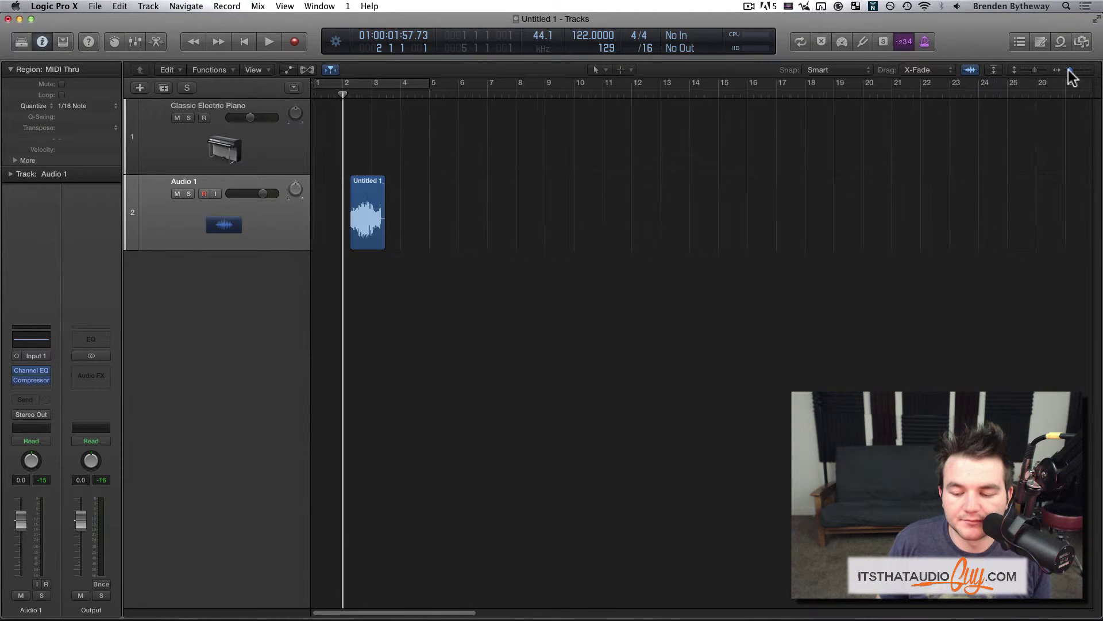
Step: Open the List Editors on the Event list and inspect the entry for the recorded audio region
left_click(1021, 43)
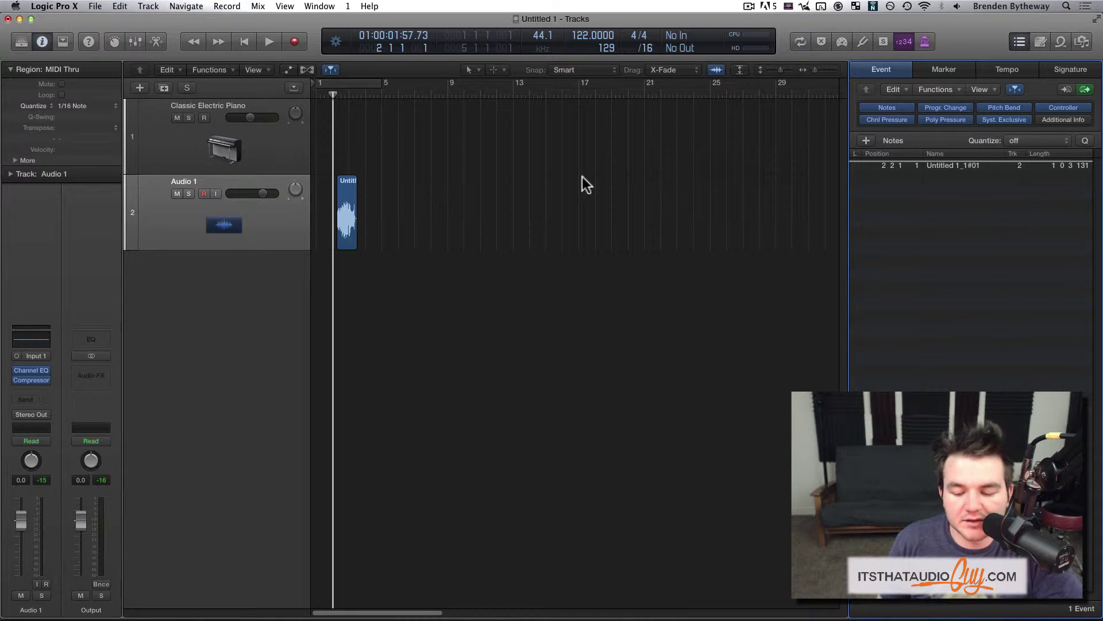
left_click(912, 167)
left_click(891, 184)
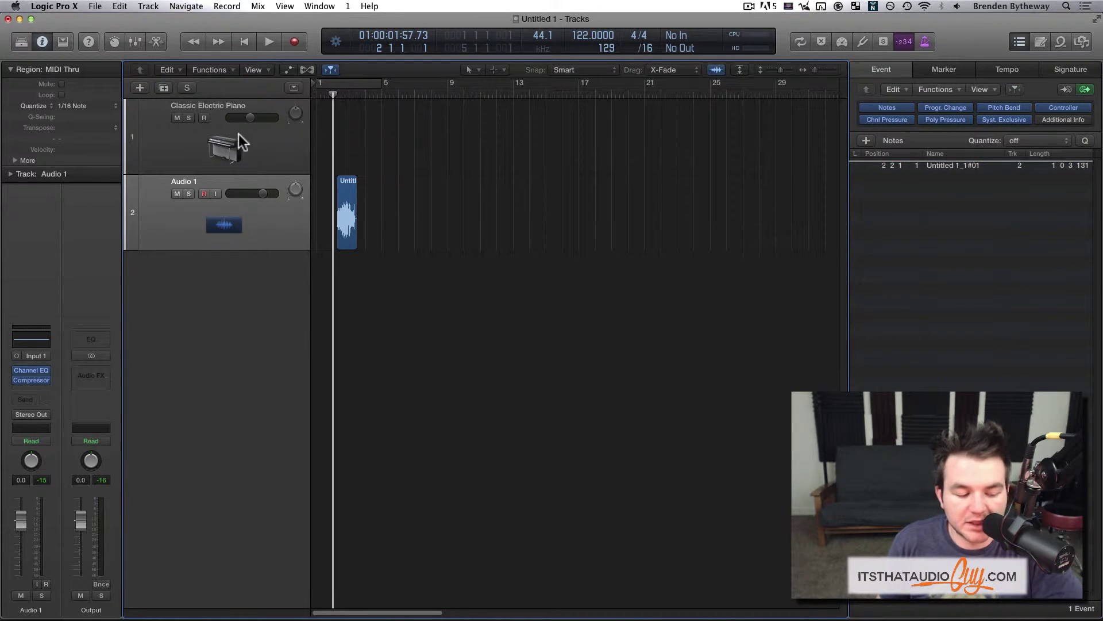
Step: Record a short run of C2, D2, E2 and F2 notes on the Classic Electric Piano track with Musical Typing
left_click(260, 144)
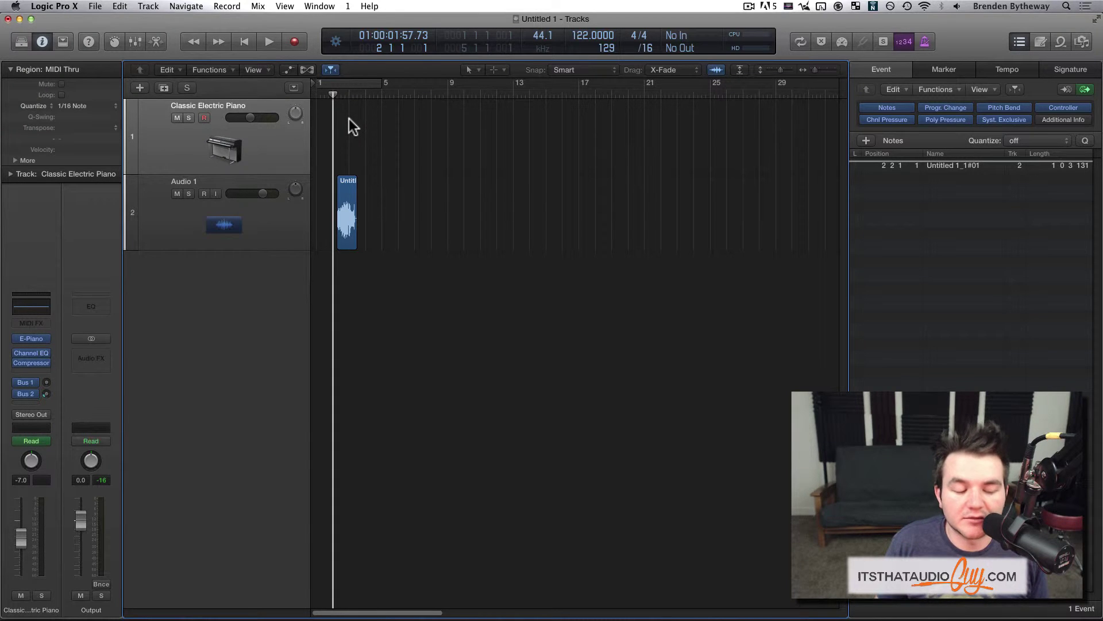
key("r")
key("super+k")
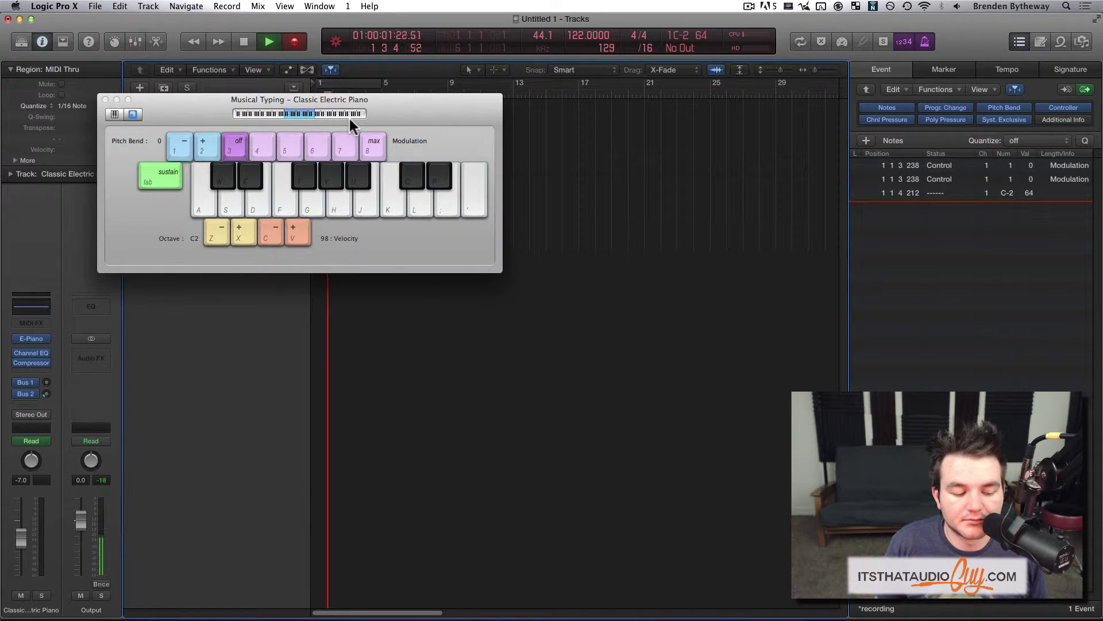
key("a")
key("a")
key("s")
key("d")
key("f")
key("space")
key("super+k")
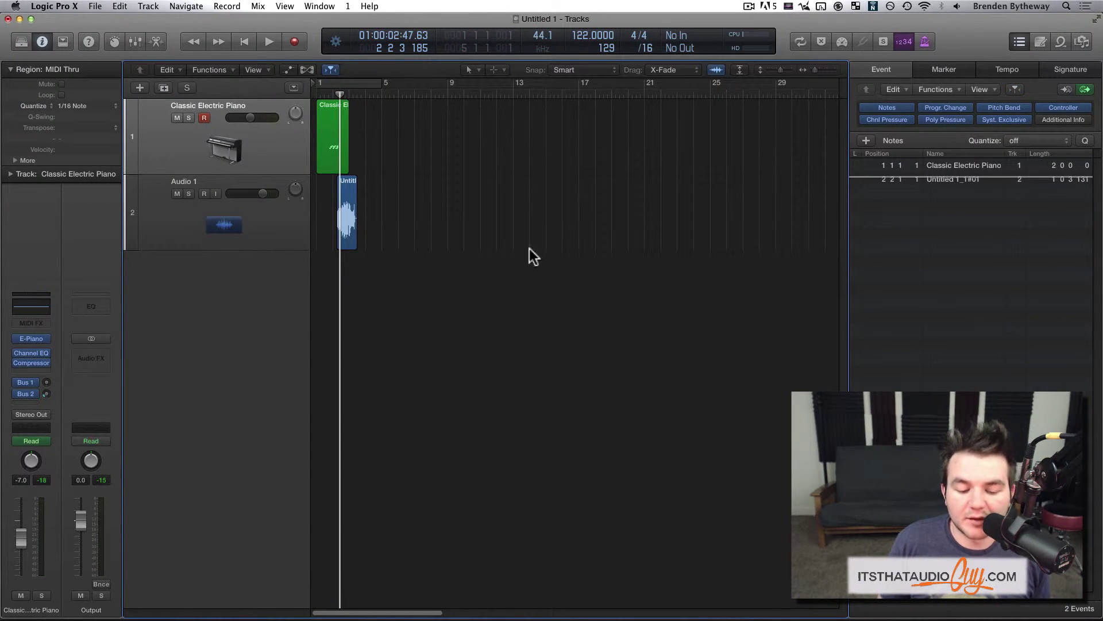
mouse_move(534, 257)
left_mouse_down()
mouse_move(481, 197)
mouse_move(534, 236)
left_mouse_up()
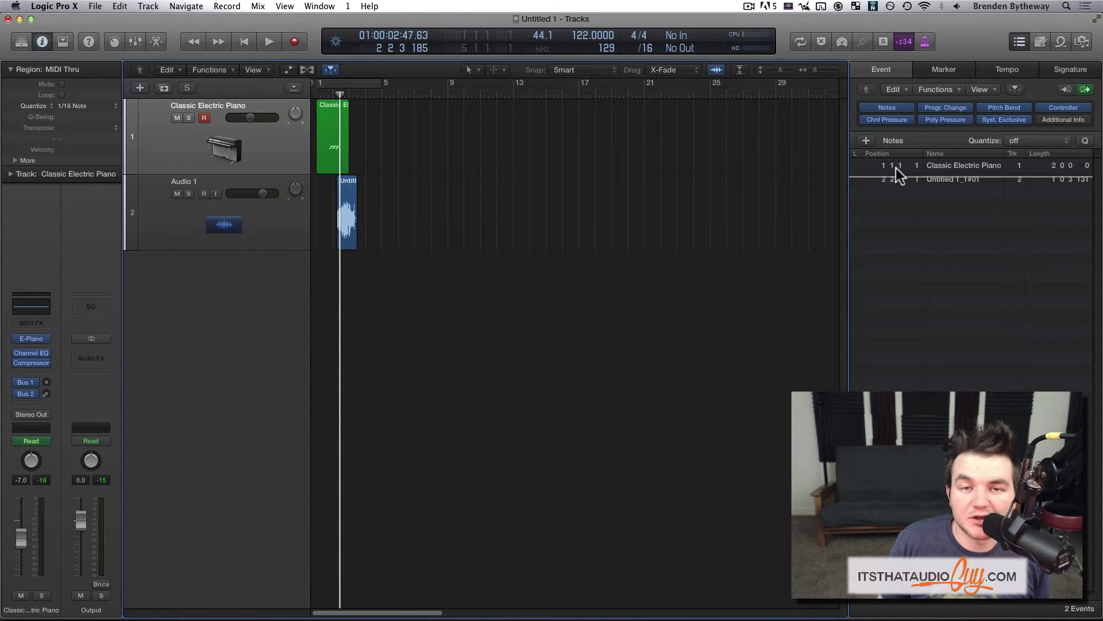
Step: Add six C3 notes to the Classic Electric Piano region at the playhead in the Event list, keeping Notes as the event type
left_click(331, 150)
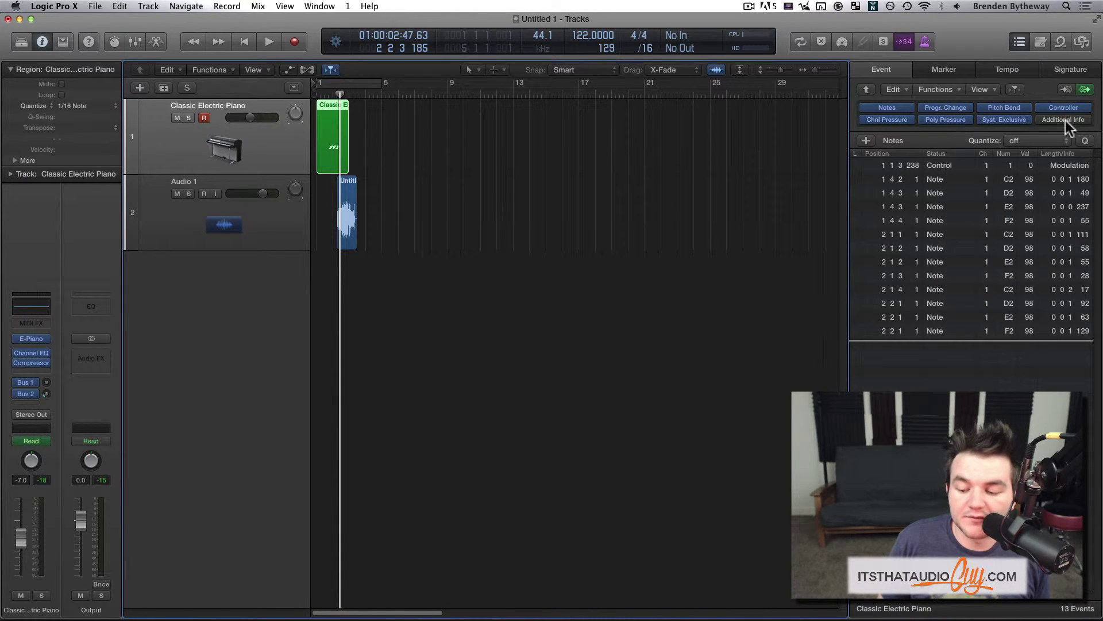
left_click(866, 140)
left_click(866, 140)
left_click(867, 140)
left_click(866, 141)
left_click(866, 141)
left_click(866, 140)
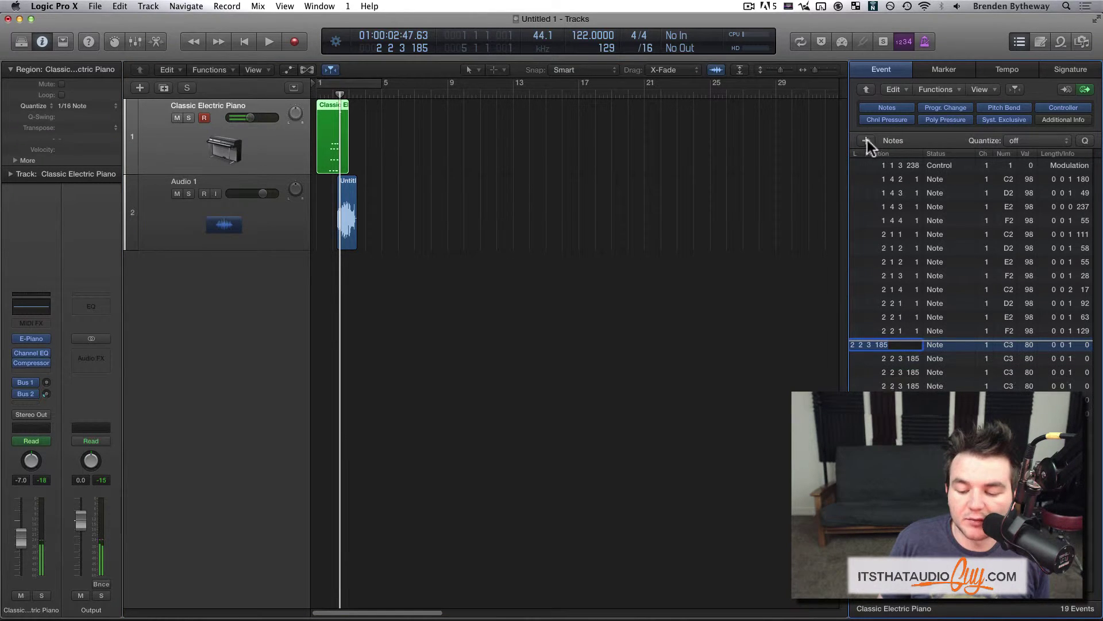
left_click(895, 141)
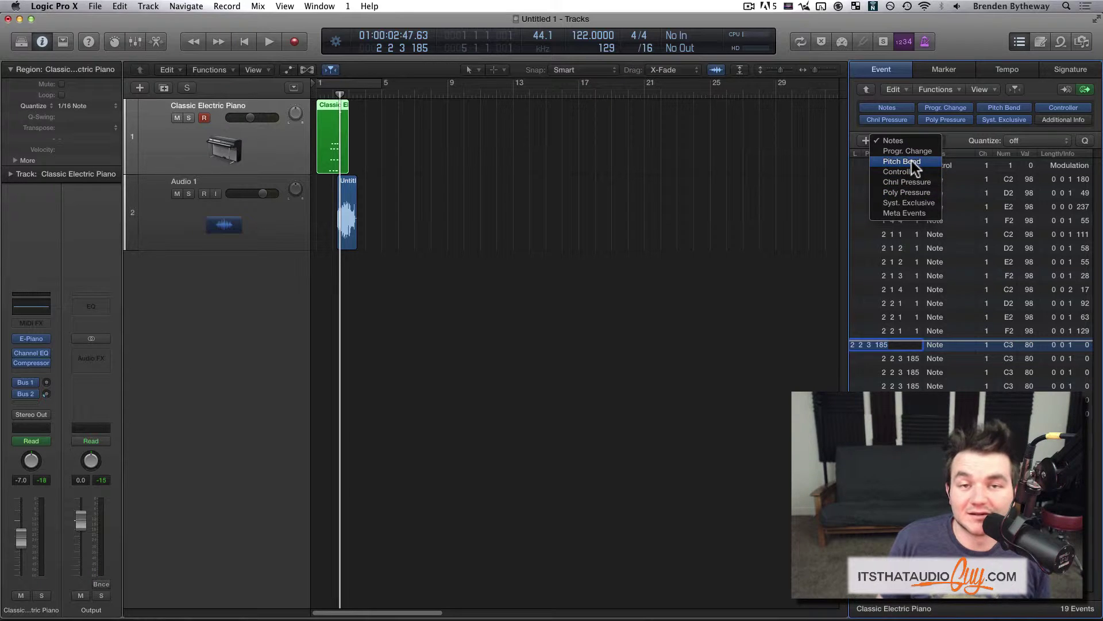
left_click(961, 143)
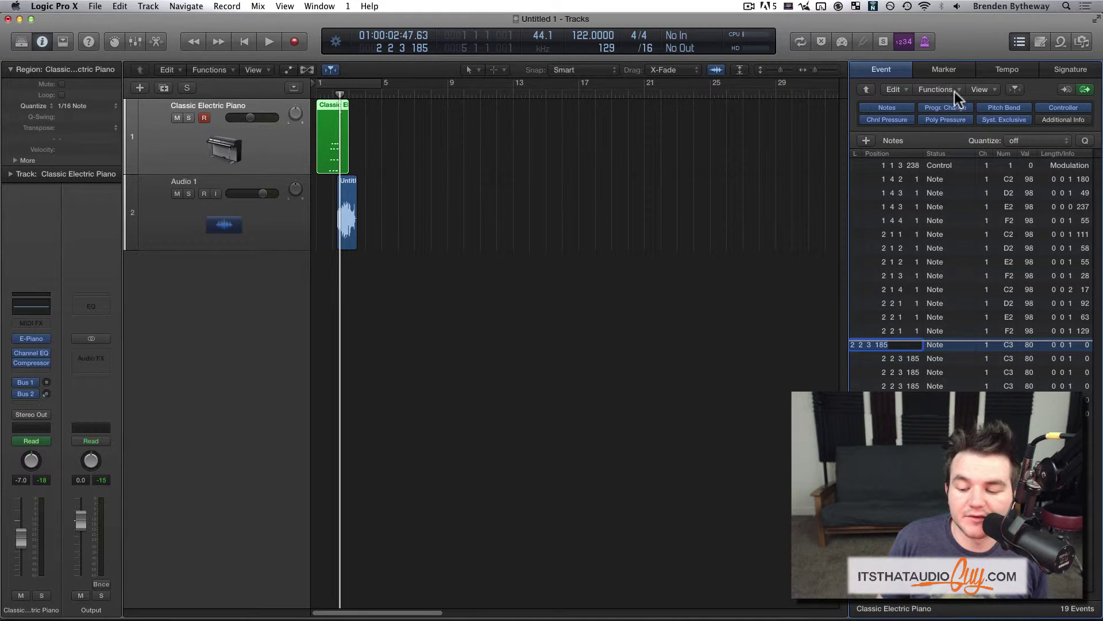
Step: Add a tempo event at position 2 2 3 185 in the Tempo list and set it to 82 bpm
left_click(954, 71)
left_click(1007, 72)
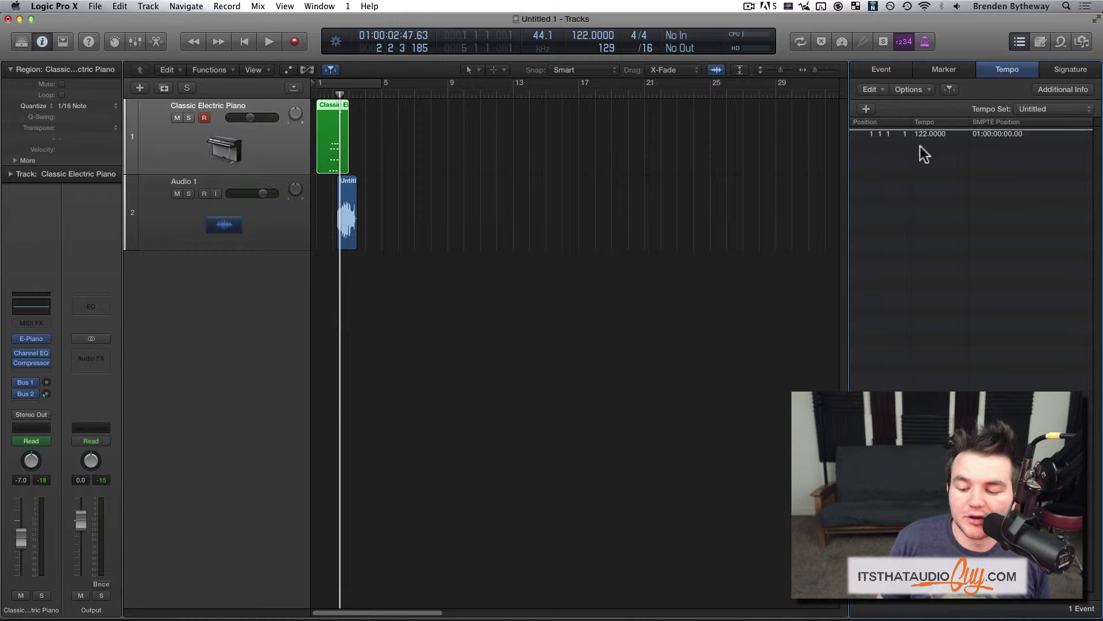
left_click(867, 109)
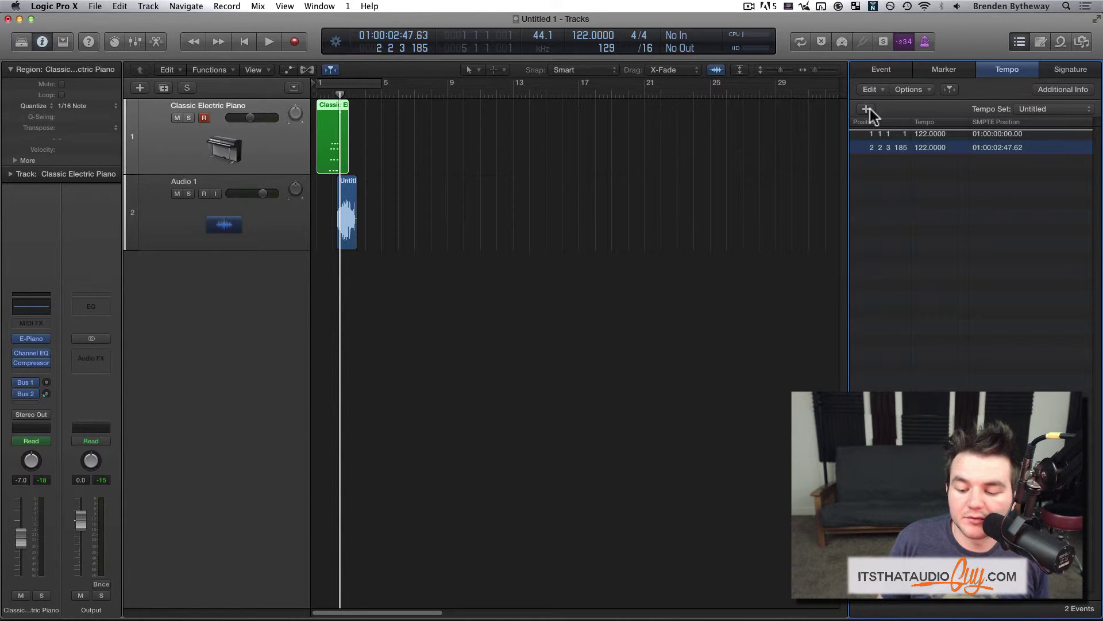
left_click_drag(921, 147, 921, 178)
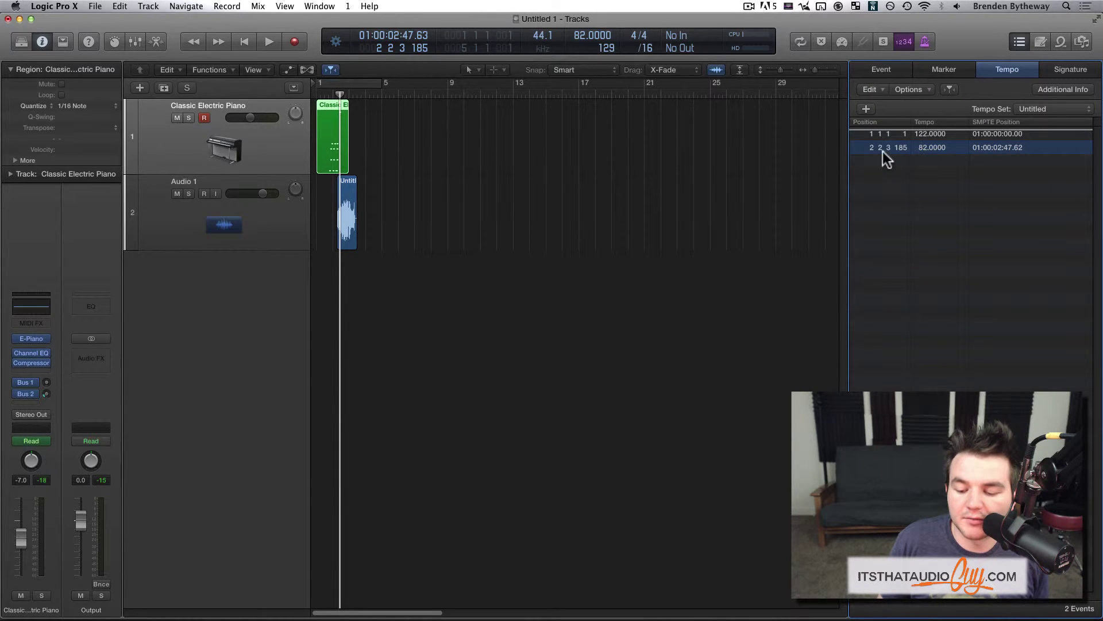
Step: Add a 5/4 time signature change at bar 21 in the Signature list
left_click(1066, 72)
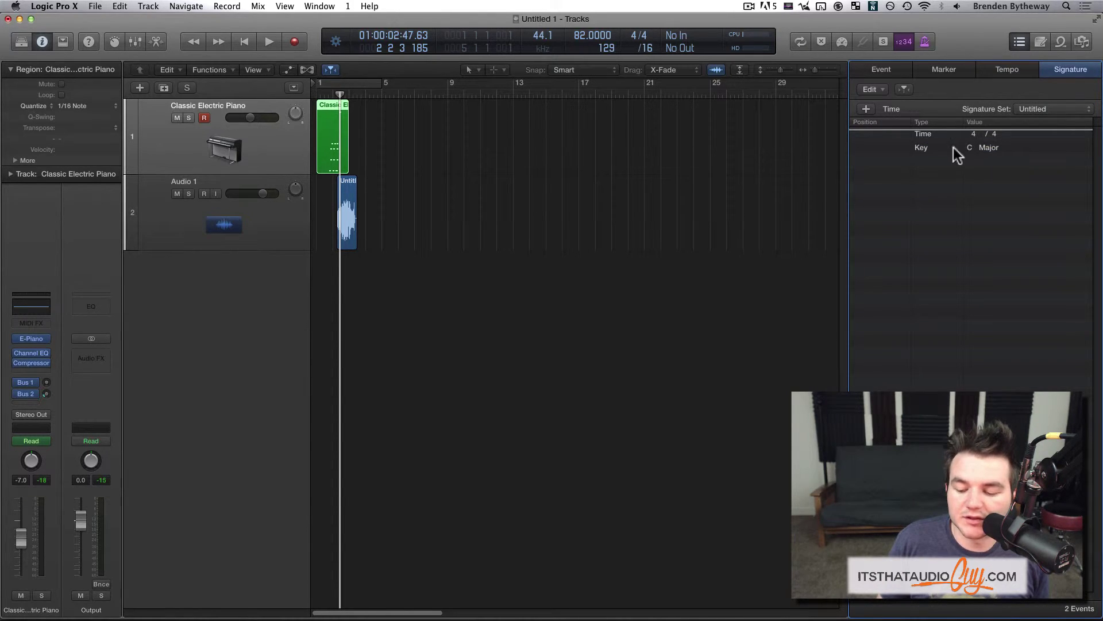
left_click(867, 110)
left_click_drag(871, 161, 870, 137)
Step: Open the Note Pads and compare the project note with the track notes of Audio 1 and Classic Electric Piano
left_click(1037, 43)
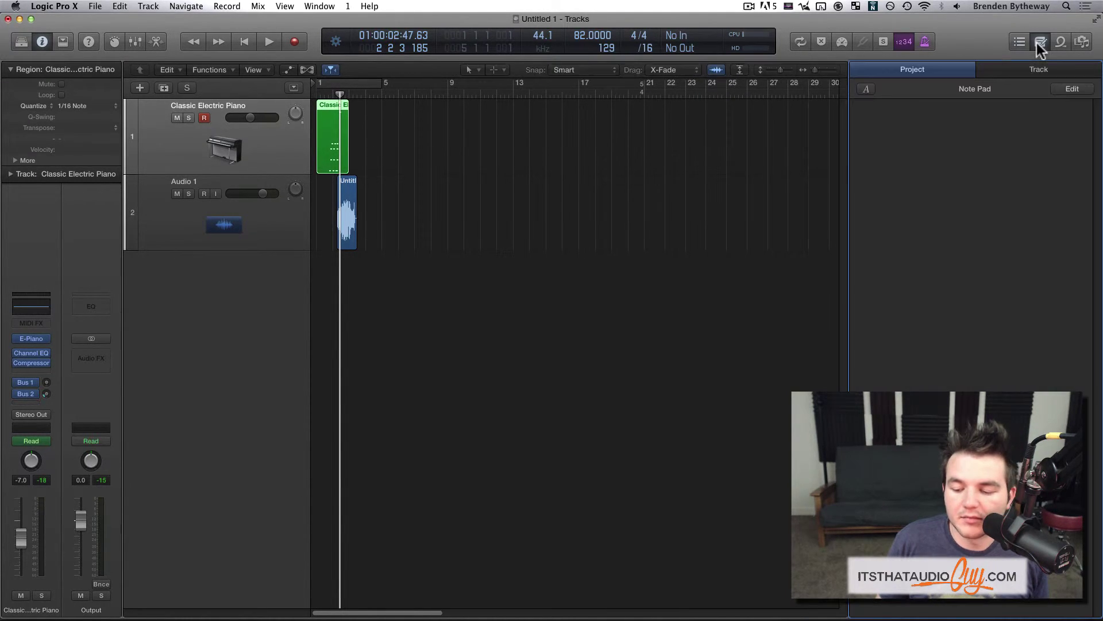
left_click(930, 150)
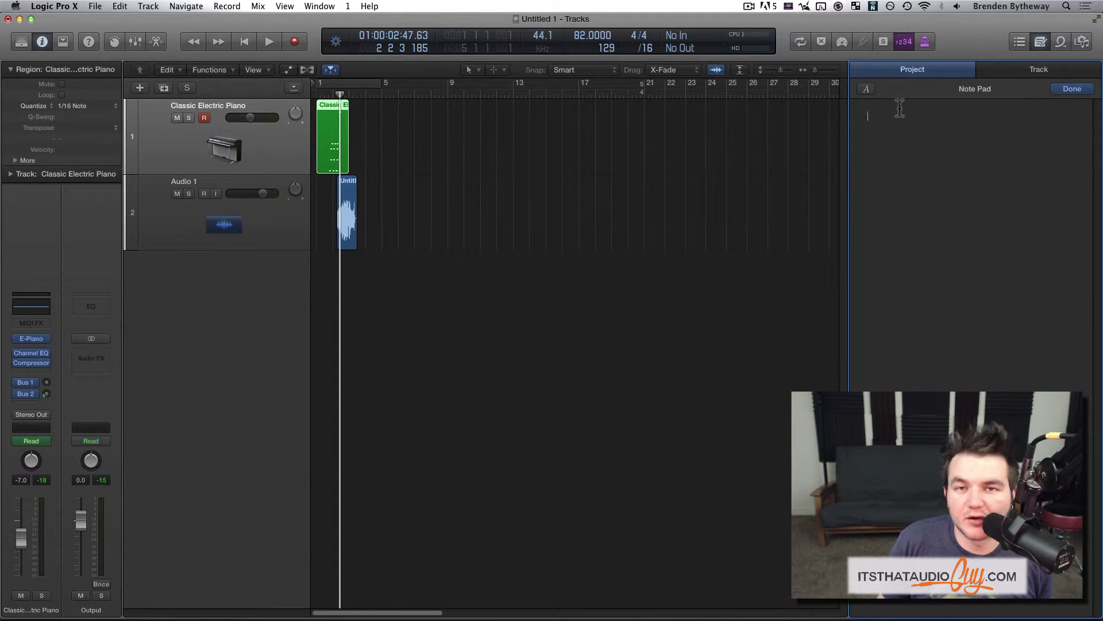
left_click(1008, 70)
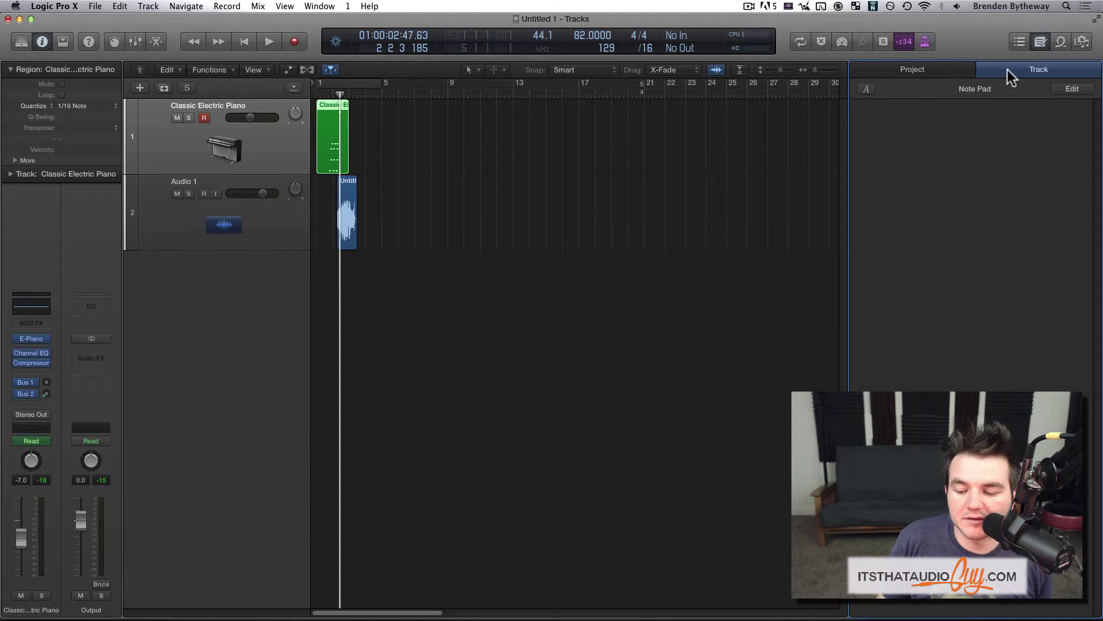
left_click(919, 70)
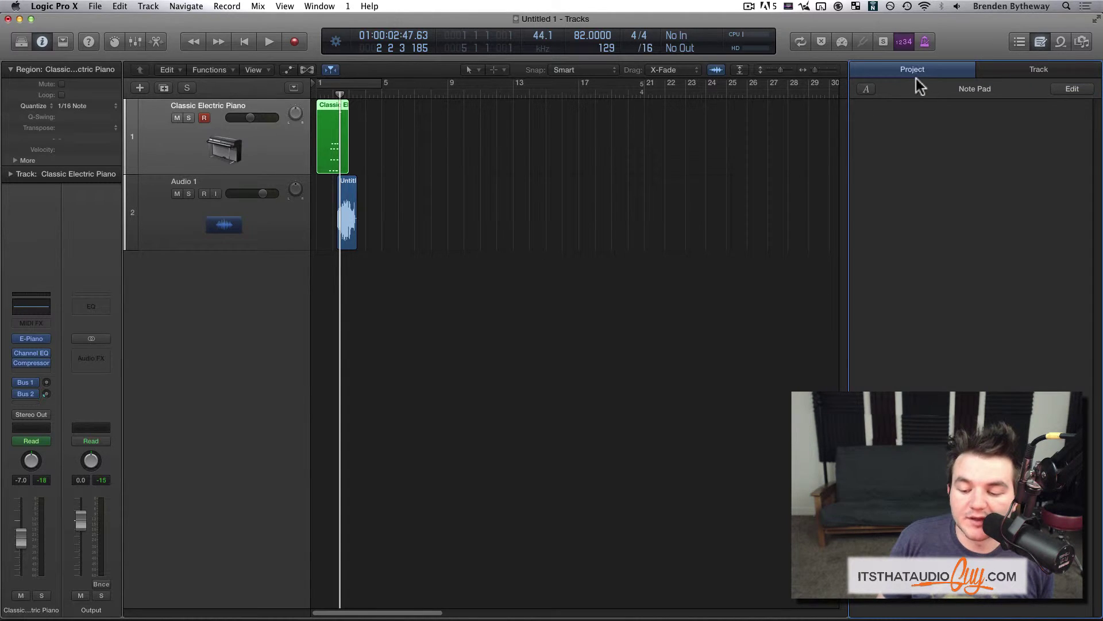
left_click(1022, 70)
left_click(258, 185)
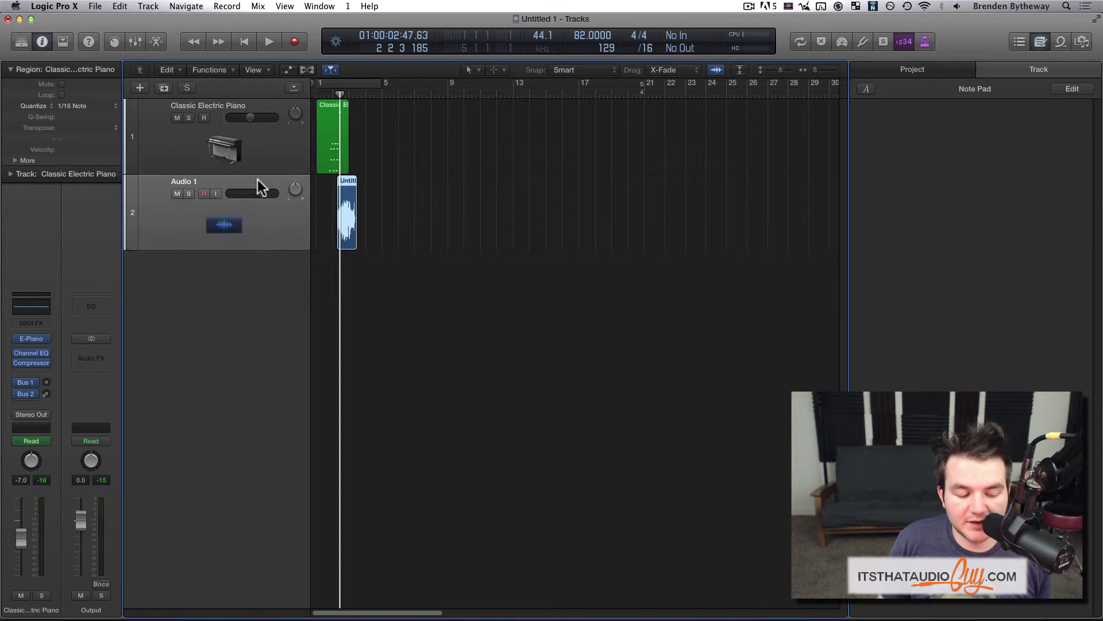
left_click(261, 151)
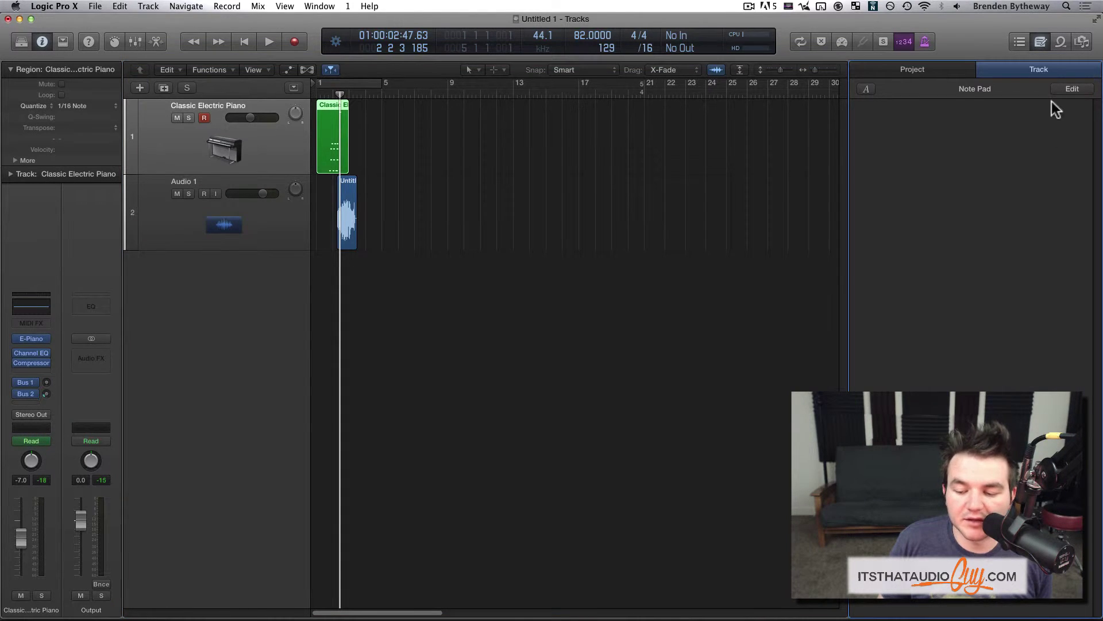
Step: View the Apple Loops browser, the project's audio files, and the Logic Projects folder in the Media browser
left_click(1060, 41)
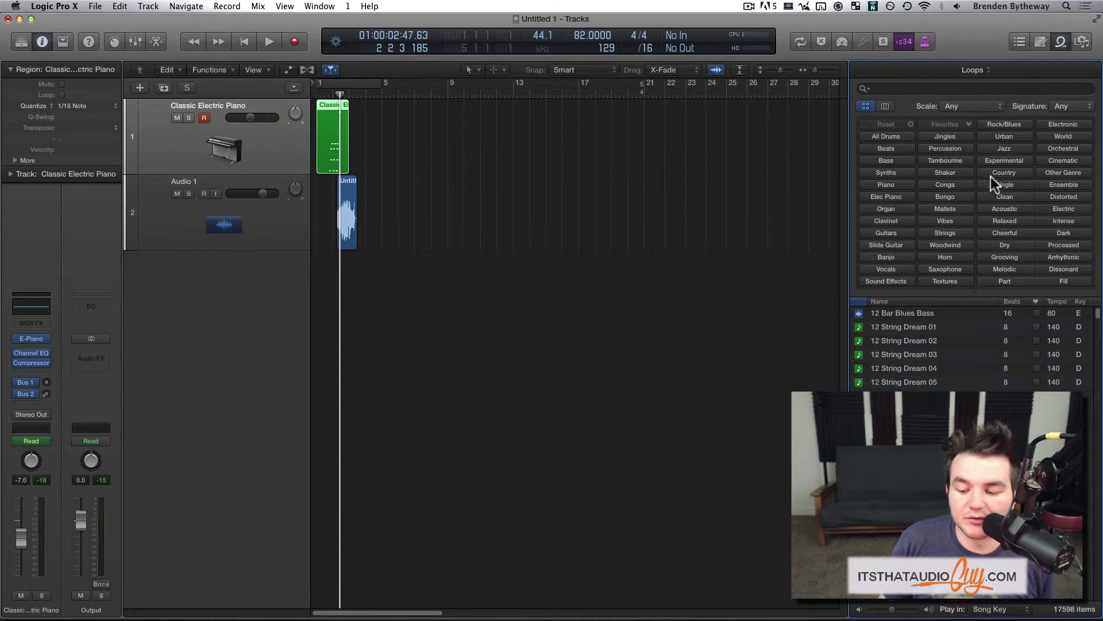
left_click(1082, 45)
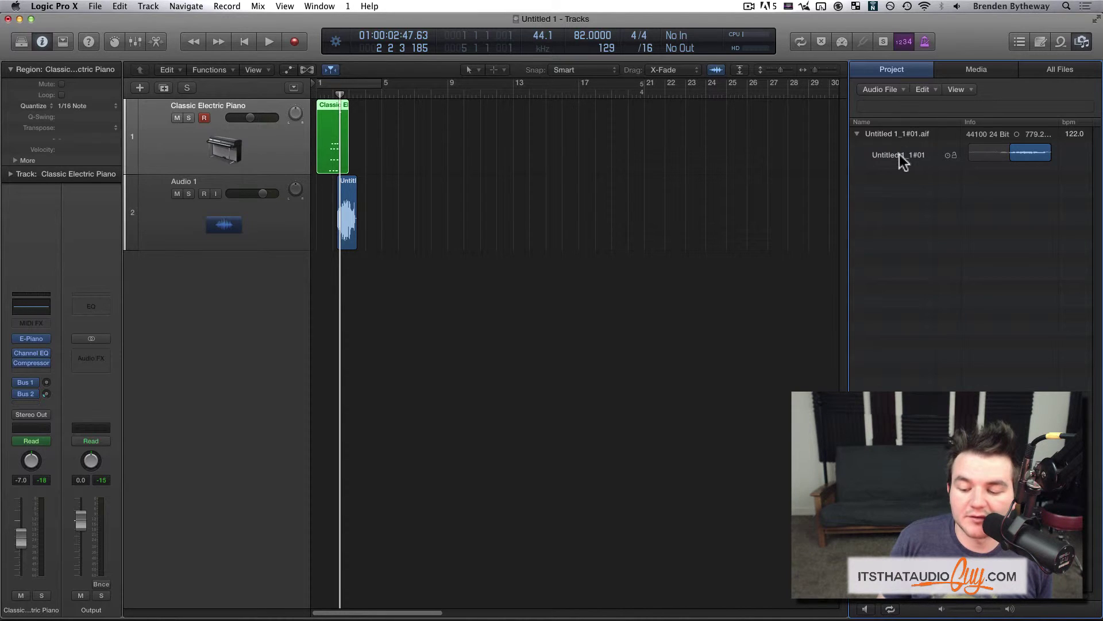
left_click(972, 72)
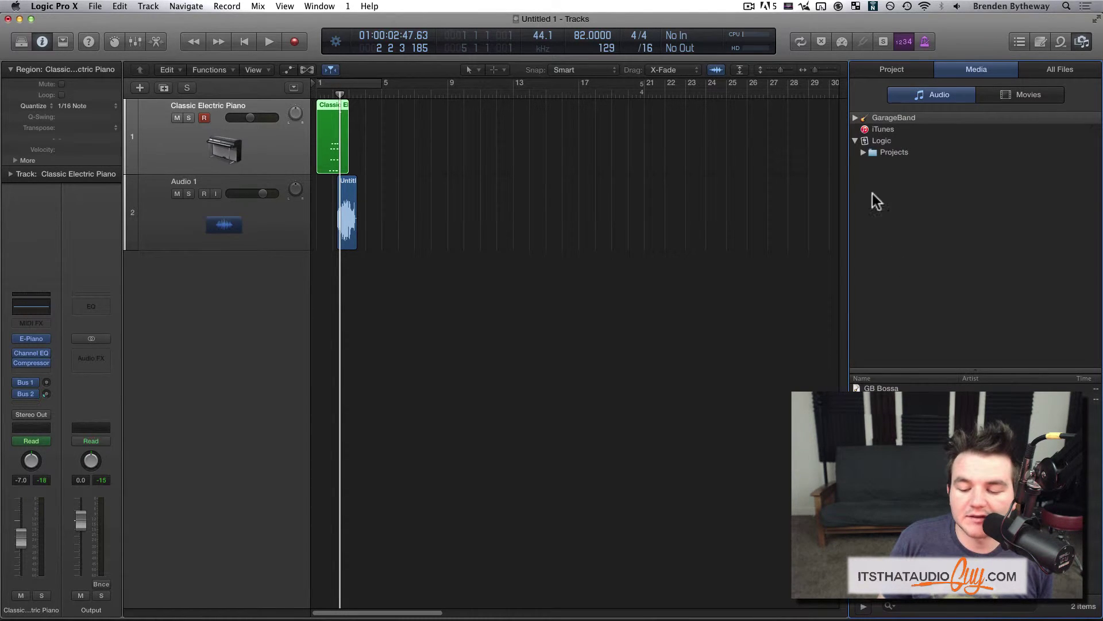
left_click(864, 151)
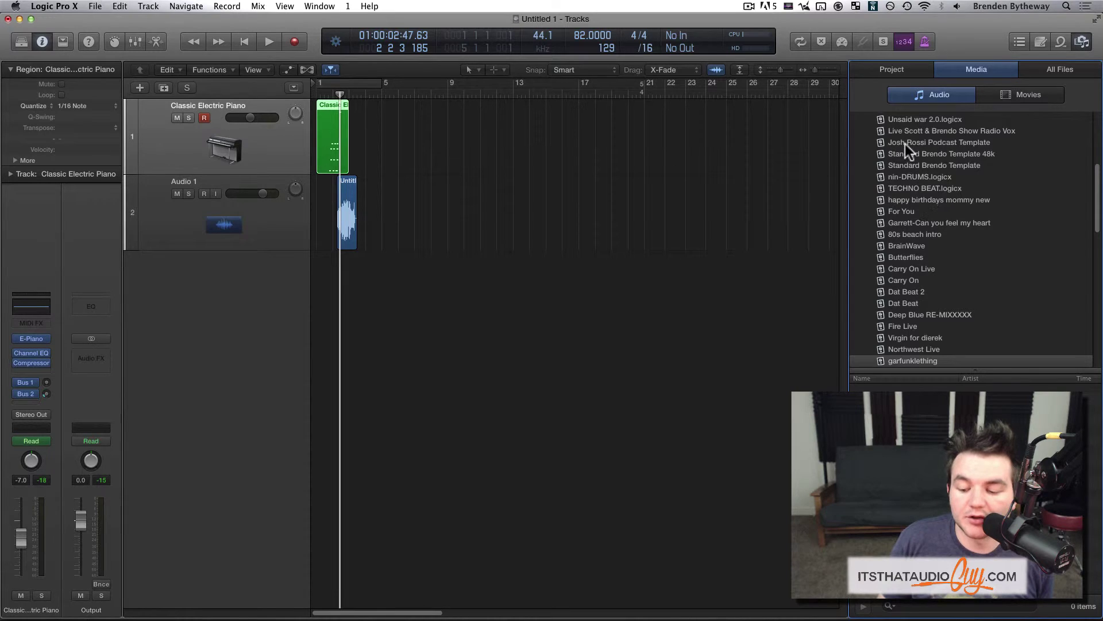
scroll(905, 143, "up", 5)
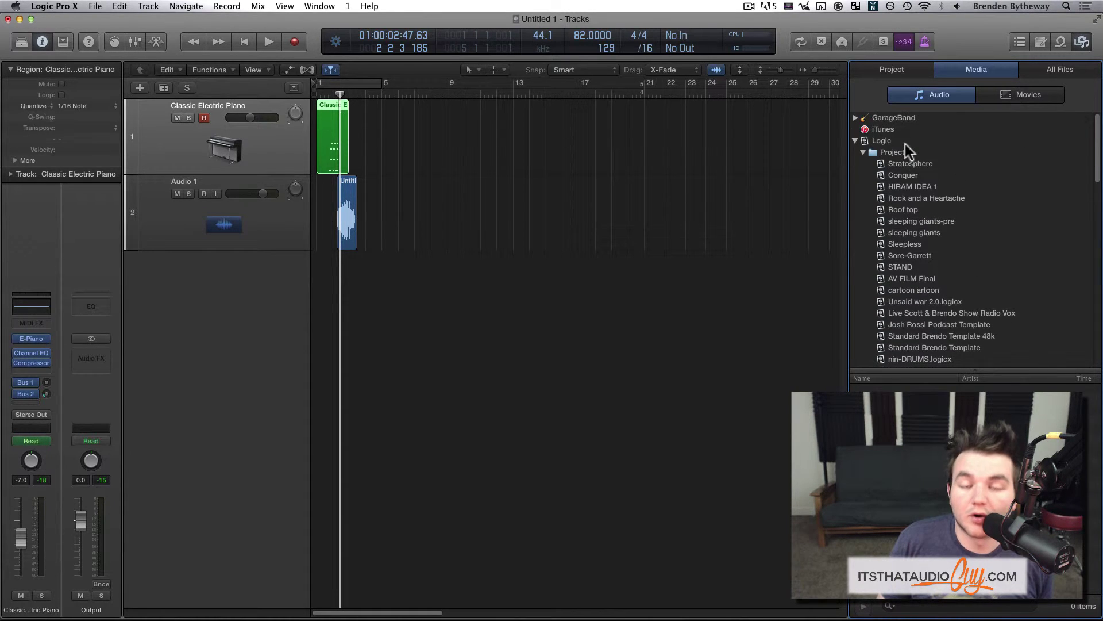
Step: Open the One mix project's import list in the All Files browser, from Logic > 1. newalbum > 1. One
left_click(1060, 70)
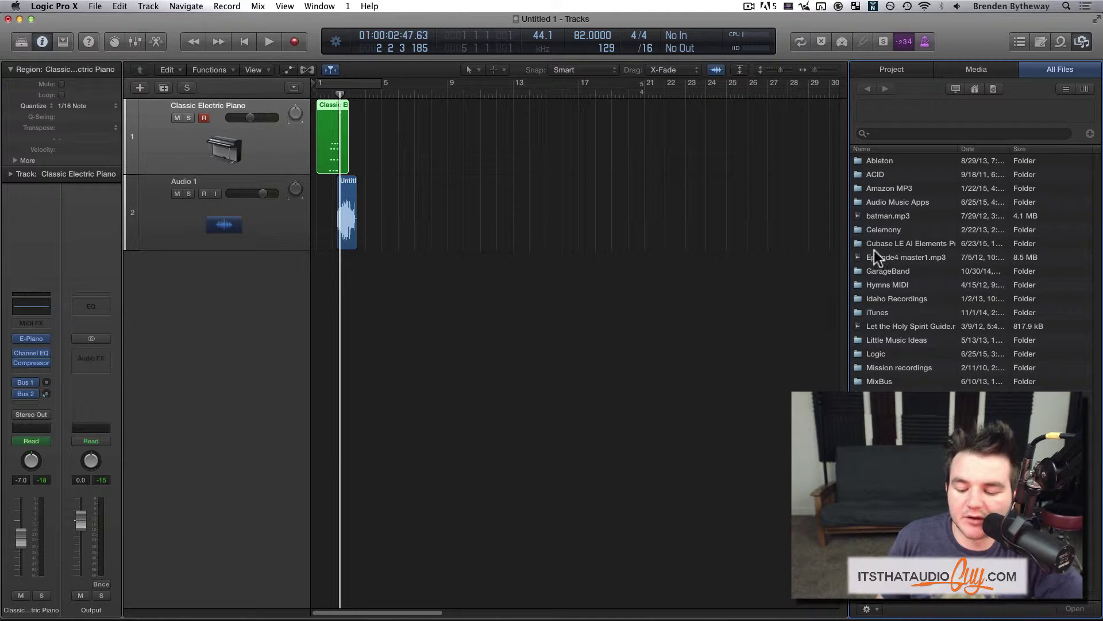
double_click(874, 357)
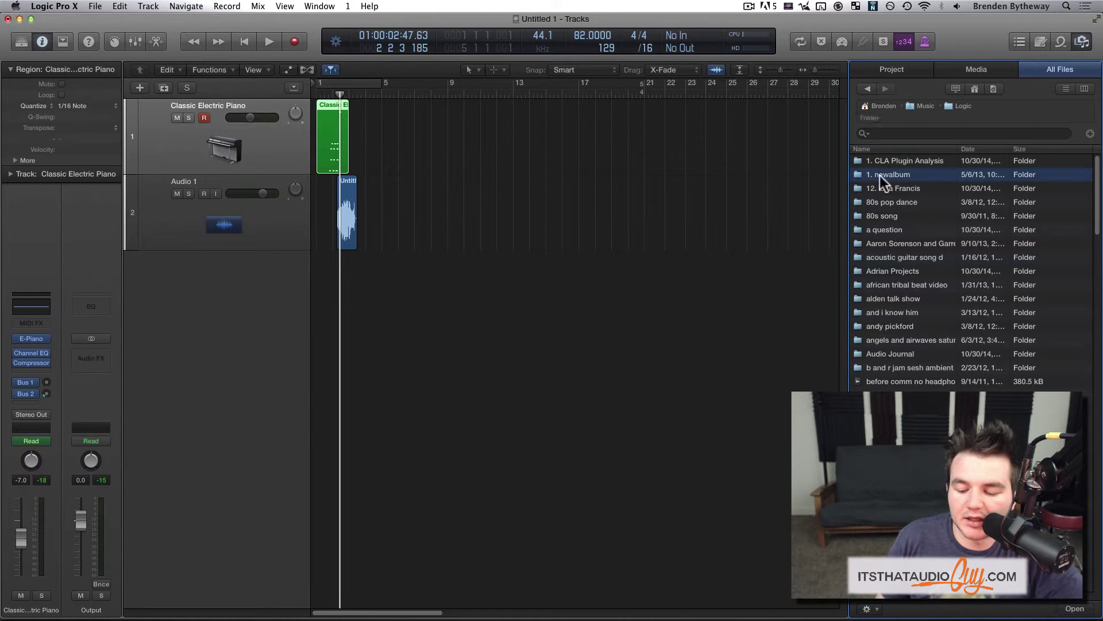
double_click(881, 175)
double_click(881, 160)
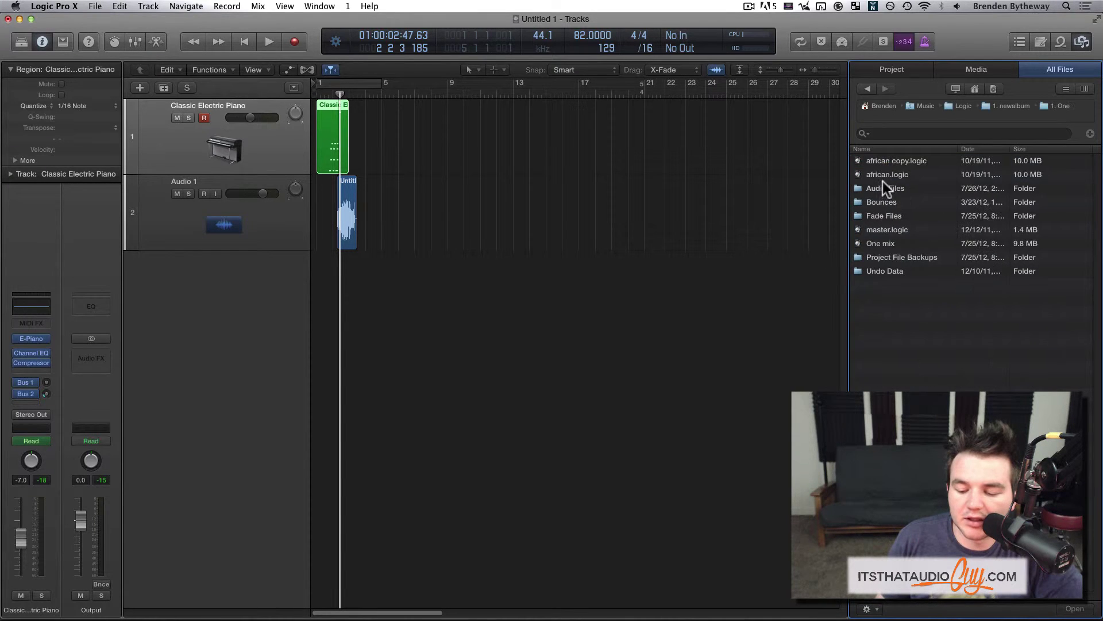
double_click(884, 244)
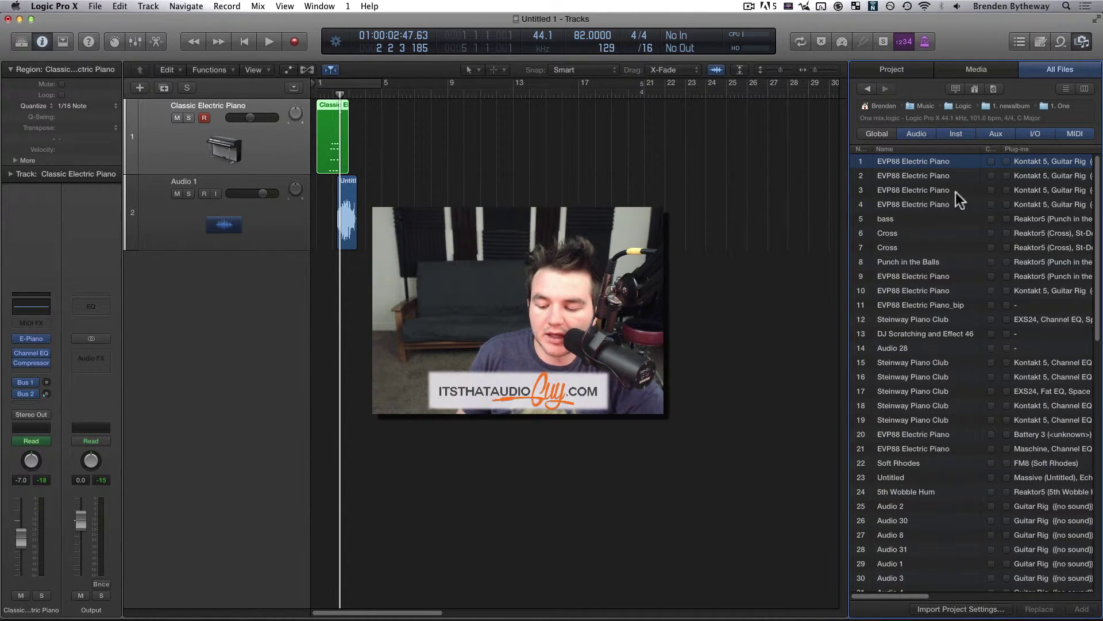
Step: Import track 1, EVP88 Electric Piano, from the One mix project with its Content and Plug-ins
scroll(956, 193, "down", 10)
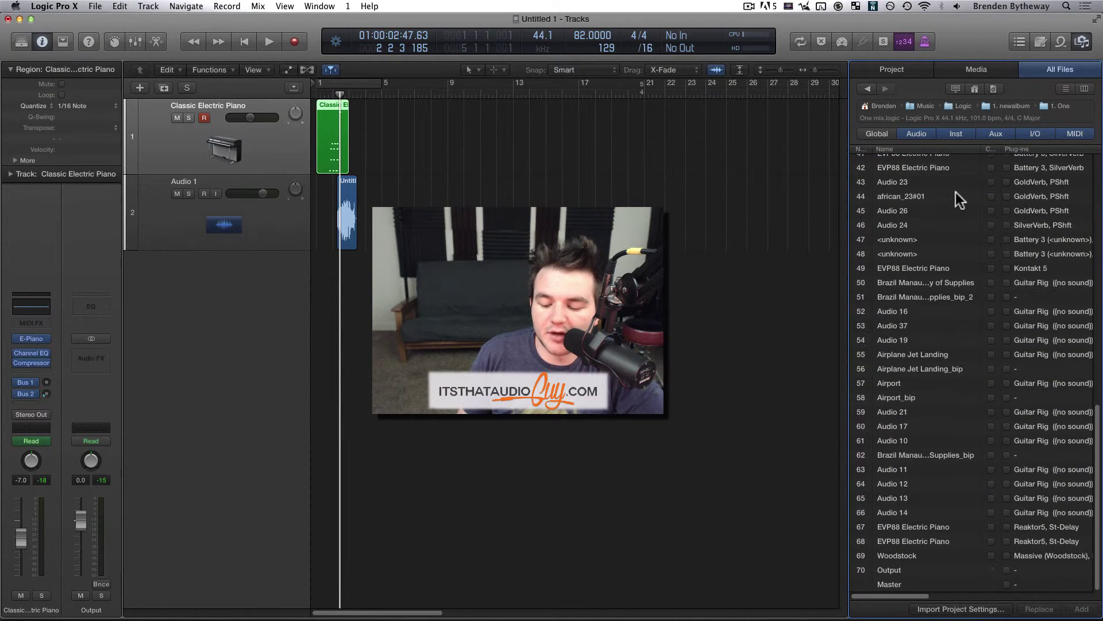
scroll(956, 193, "up", 10)
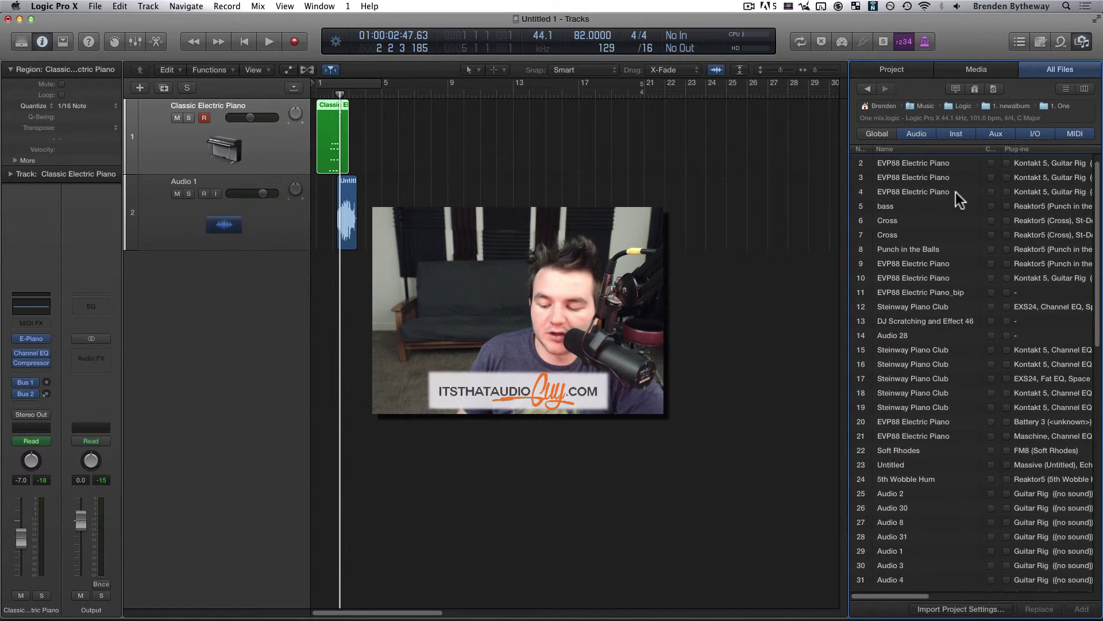
scroll(957, 192, "right", 15)
scroll(957, 192, "left", 8)
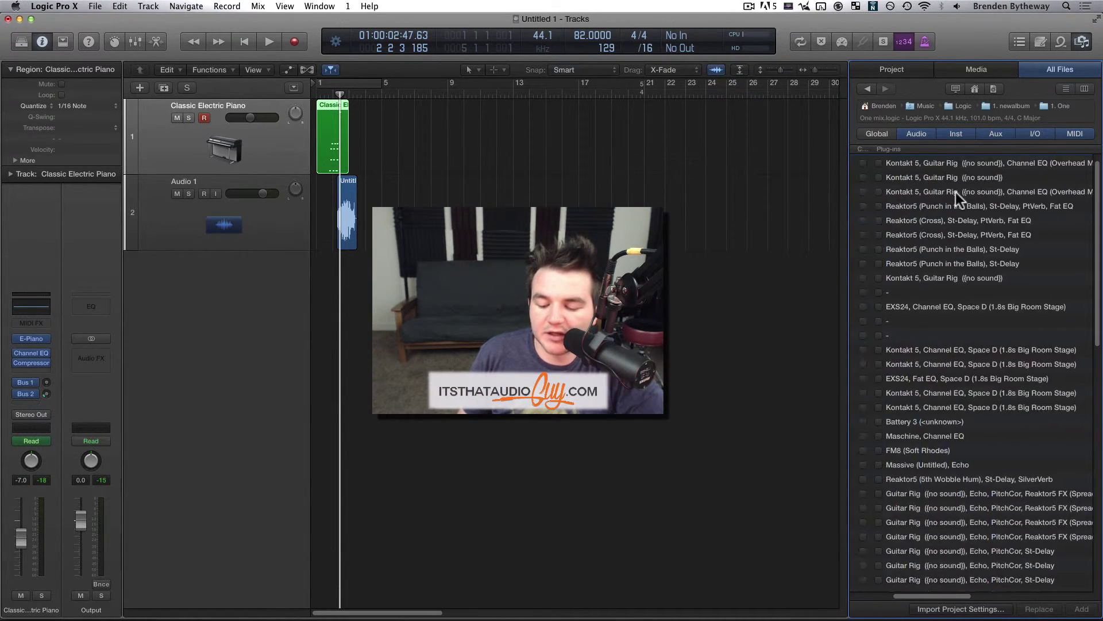
scroll(957, 192, "left", 7)
scroll(959, 187, "up", 1)
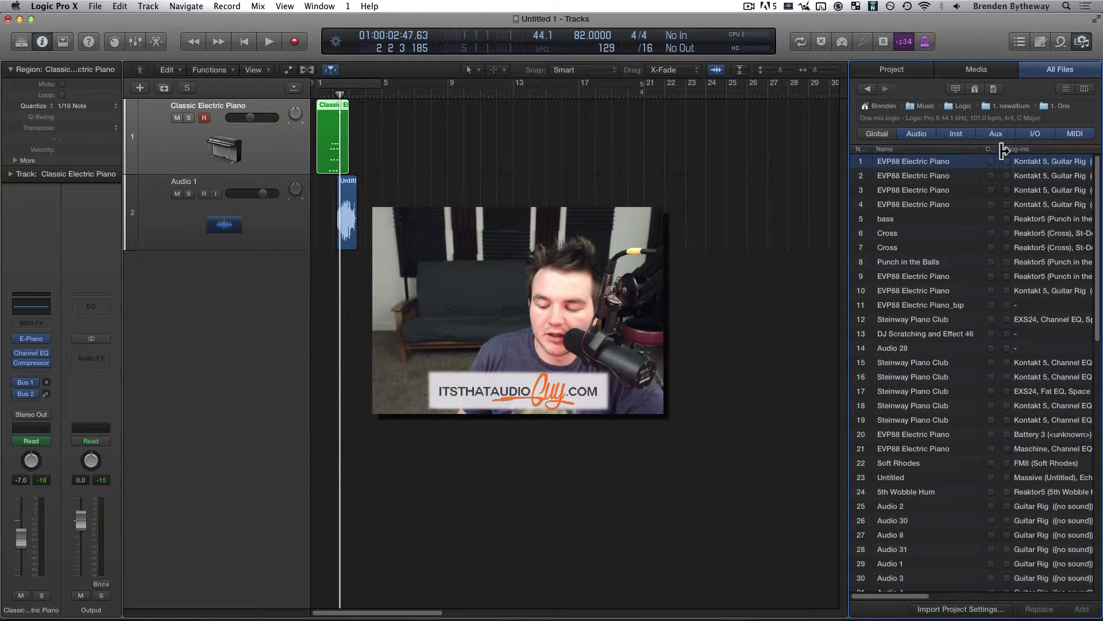
left_click_drag(1003, 151, 1023, 151)
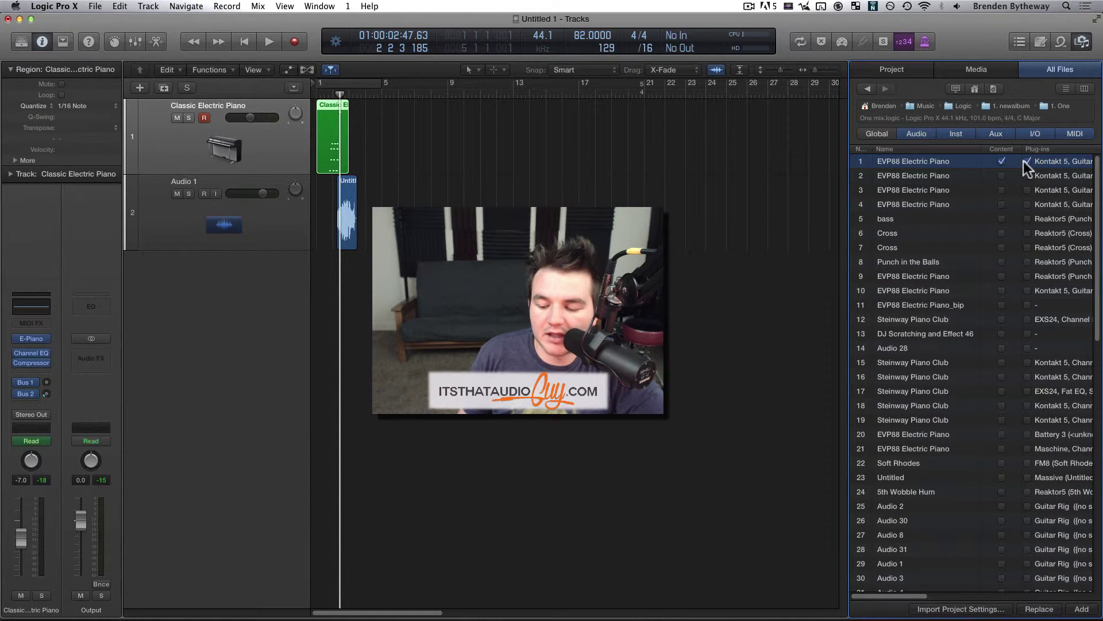
scroll(1022, 161, "right", 20)
scroll(1023, 161, "right", 10)
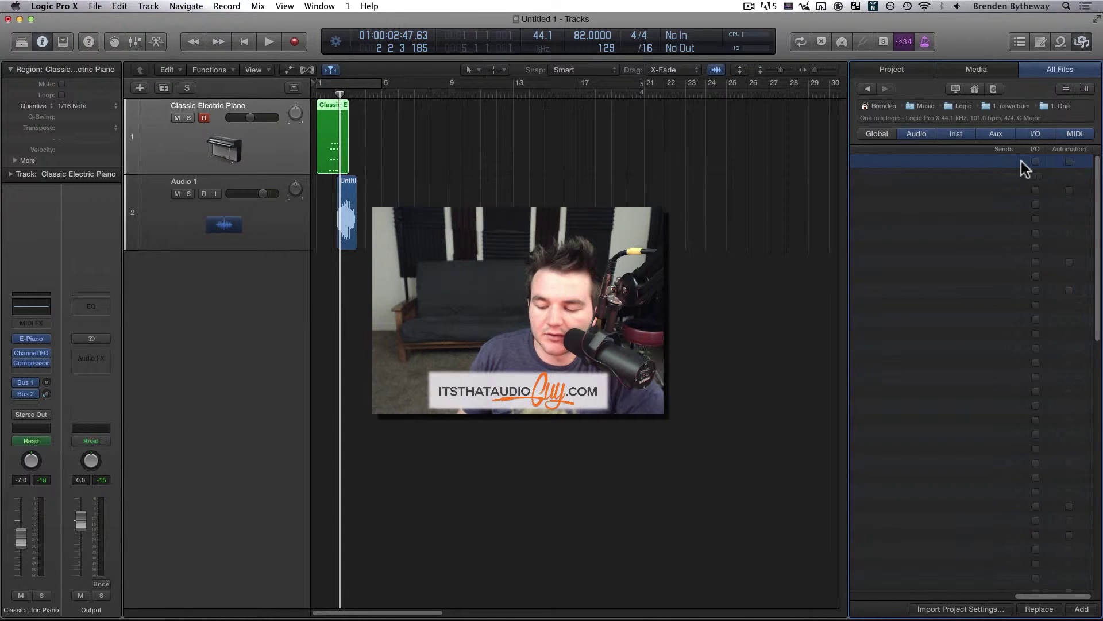
scroll(944, 281, "left", 20)
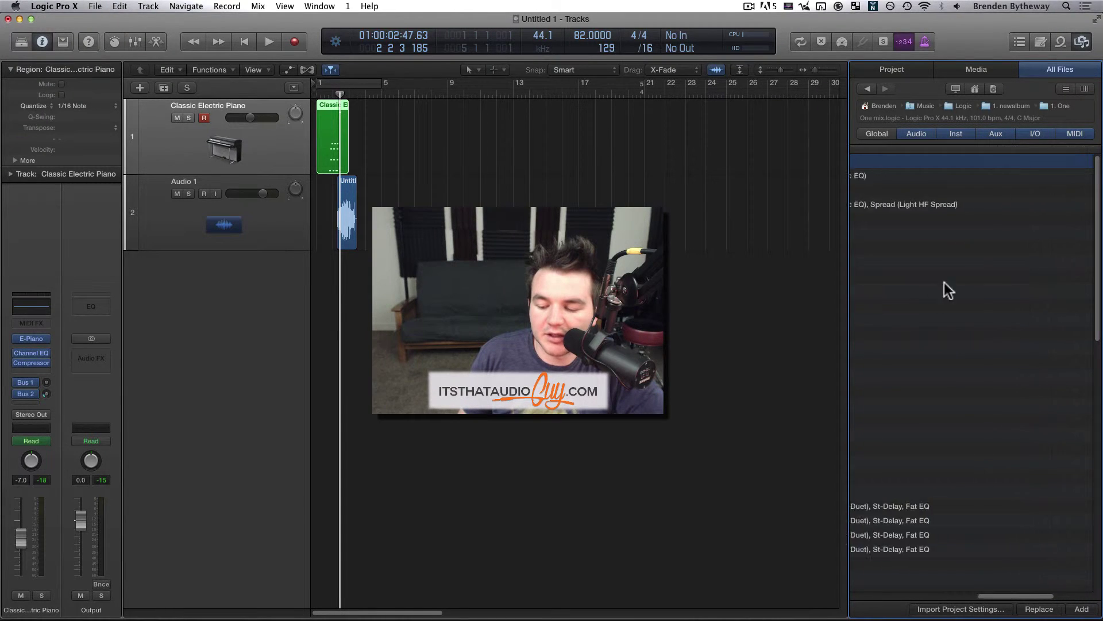
scroll(929, 298, "left", 2)
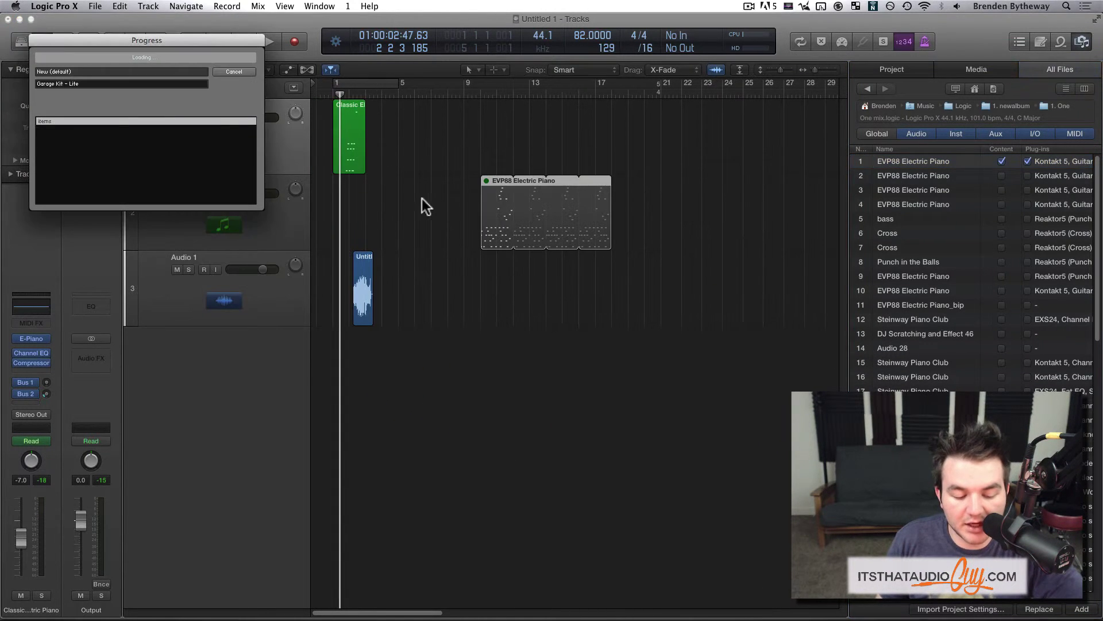
Step: Return the playhead to the project start and move the imported EVP88 Electric Piano region there
left_click(550, 208)
key("Return")
key("Return")
key("Return")
key("ctrl+m")
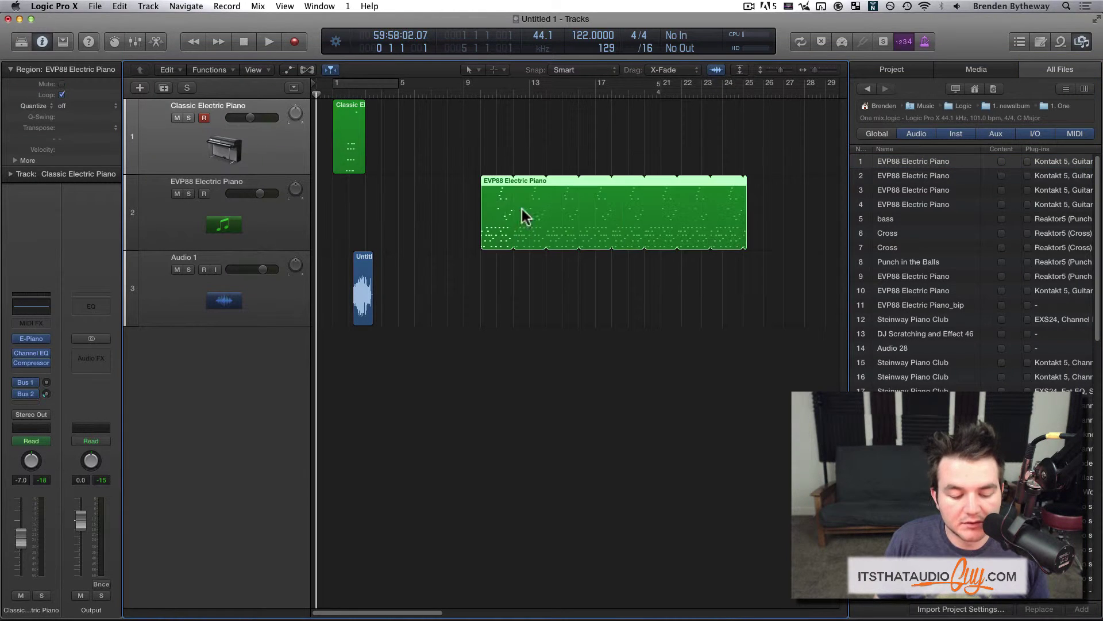
left_click_drag(498, 201, 325, 217)
Step: Check the track automation view, hide it again, and play back with the EVP88 Electric Piano track selected
left_click(577, 225)
key("a")
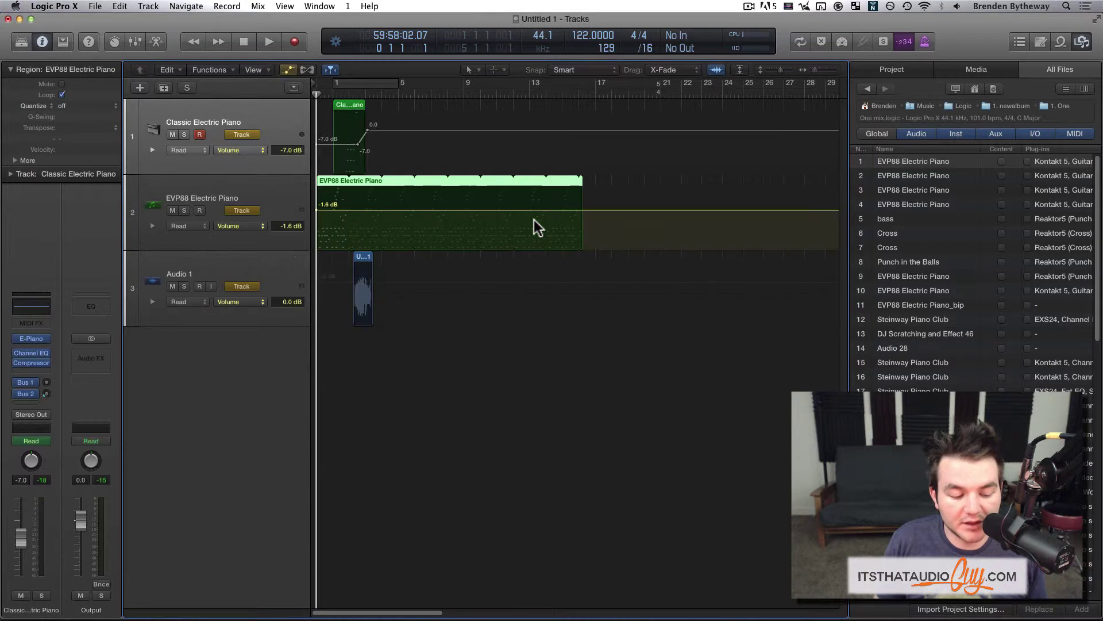
key("a")
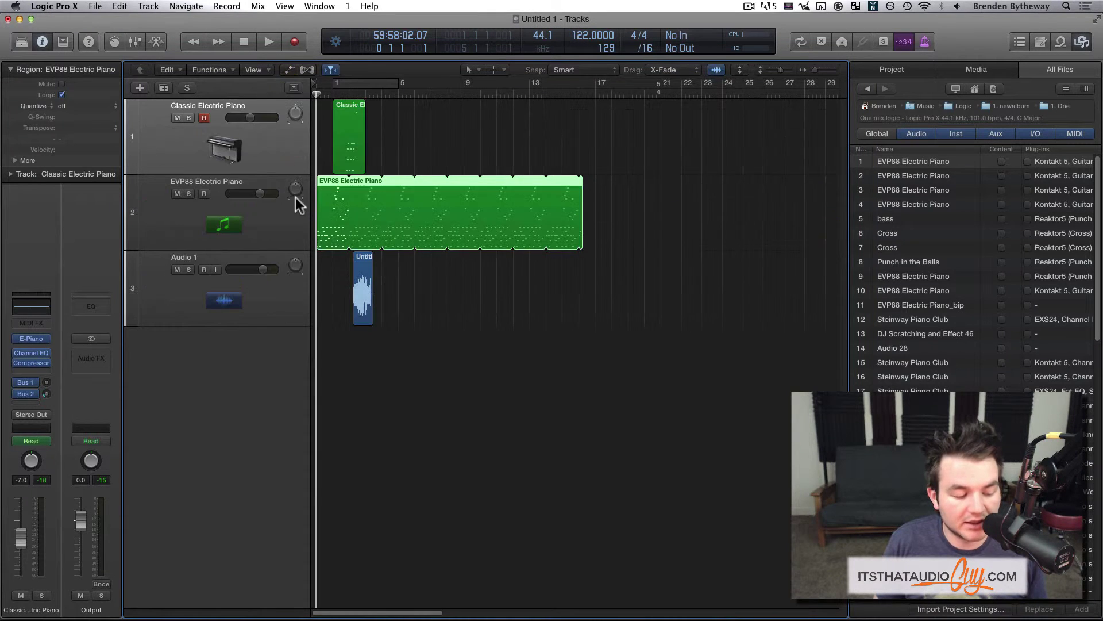
left_click(195, 212)
key("space")
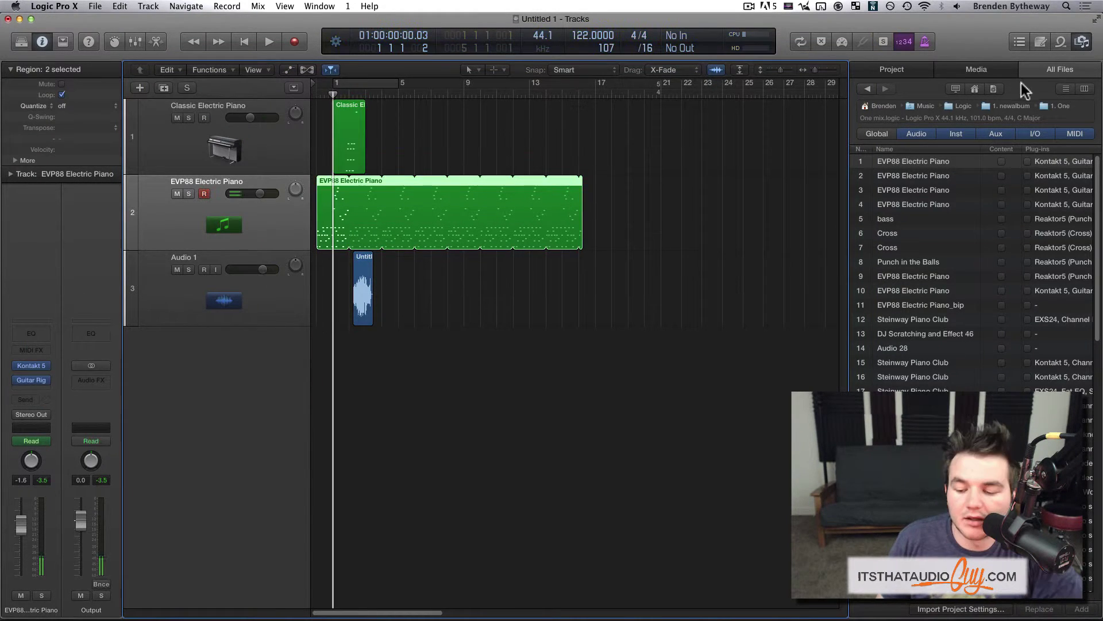
Step: View the computer volumes, home folder and project folder in the All Files browser, and close the browser
left_click(975, 89)
left_click(956, 88)
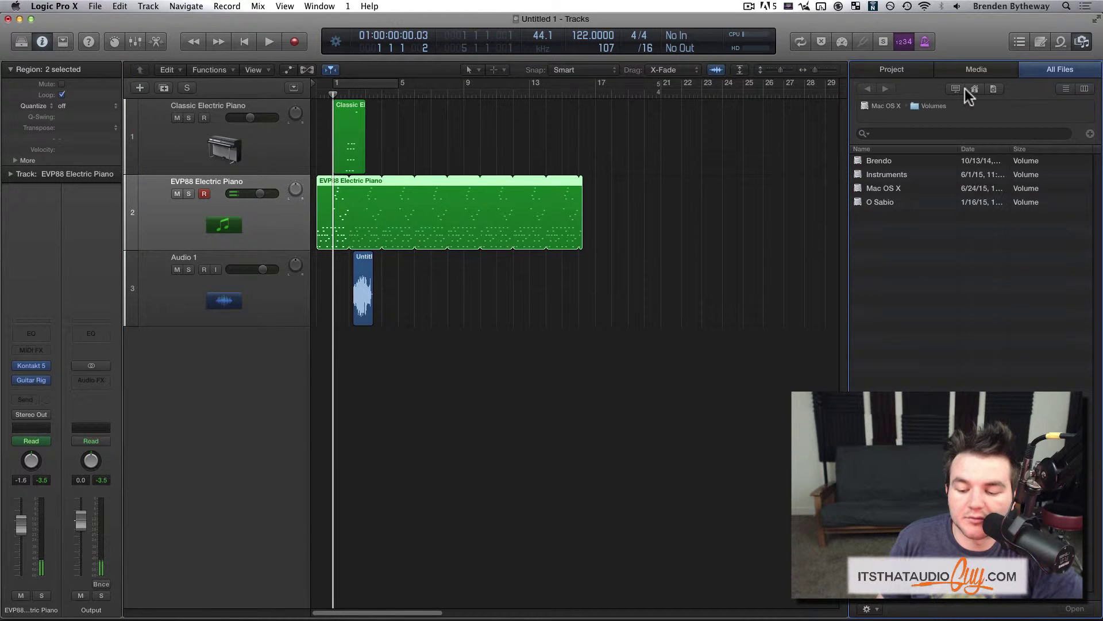
left_click(971, 89)
left_click(990, 89)
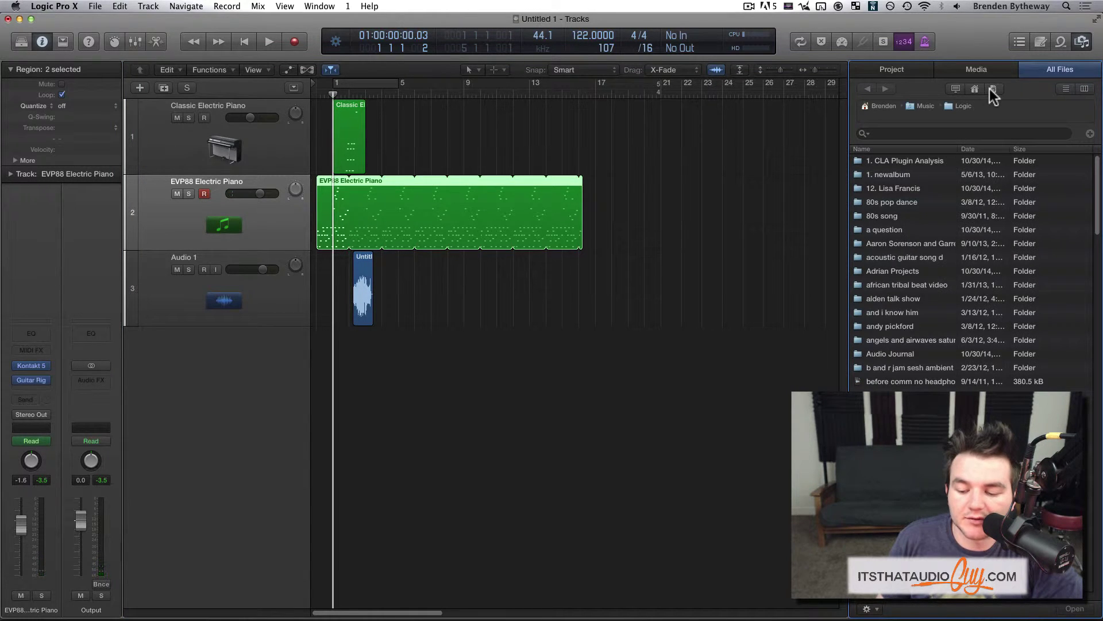
key("f")
Step: Open the Audio preferences and move the Preferences window up over the tracks area
left_click(54, 6)
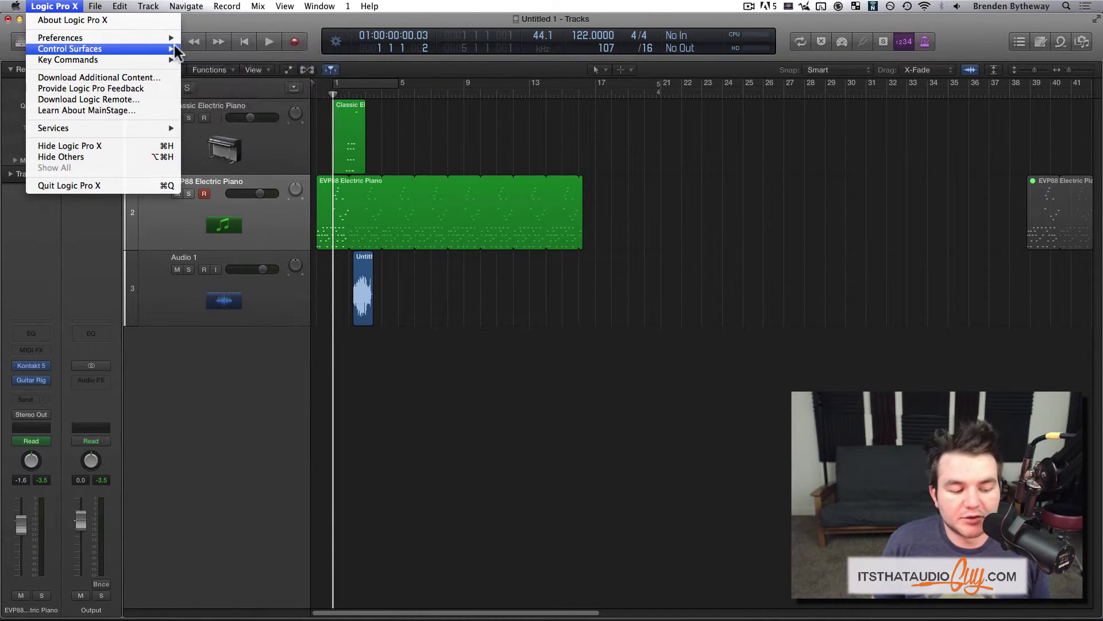
mouse_move(133, 38)
left_click(226, 40)
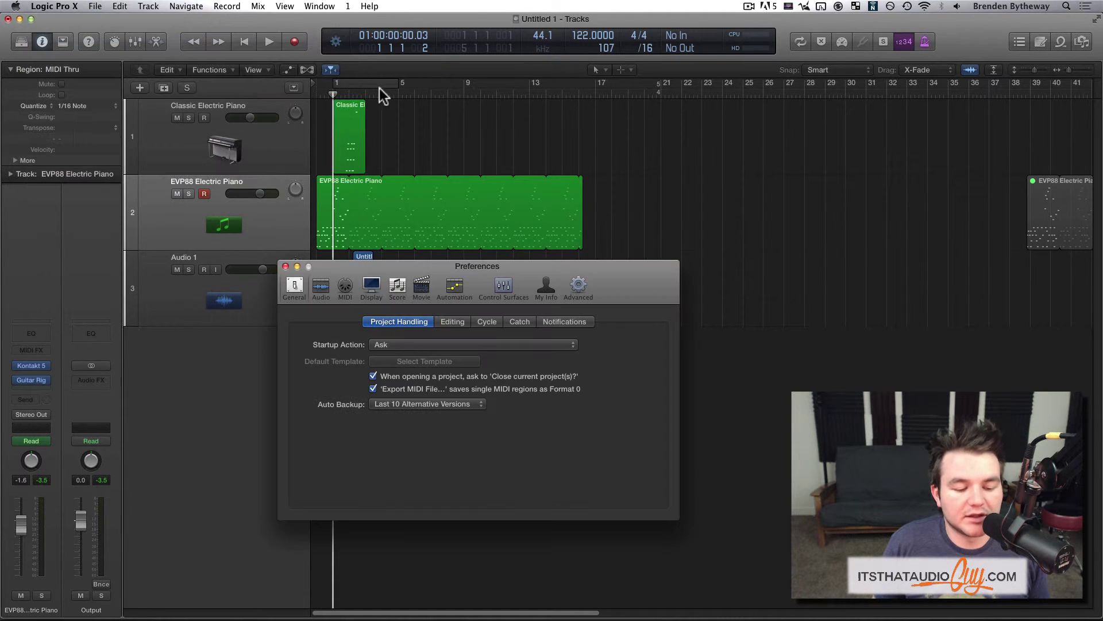
left_click_drag(492, 253, 484, 138)
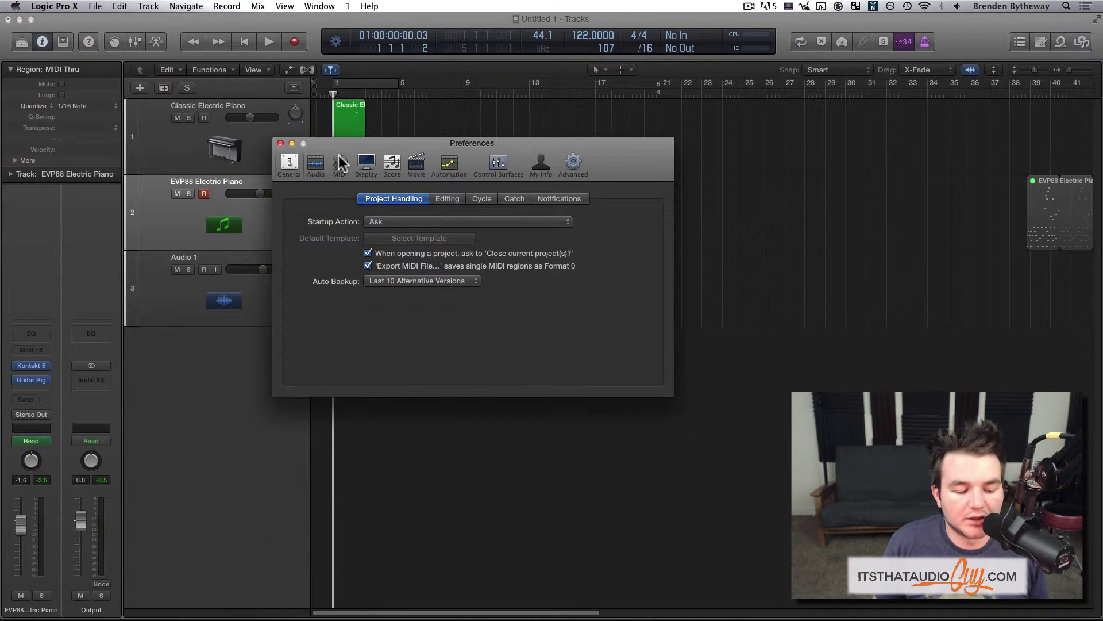
left_click(318, 163)
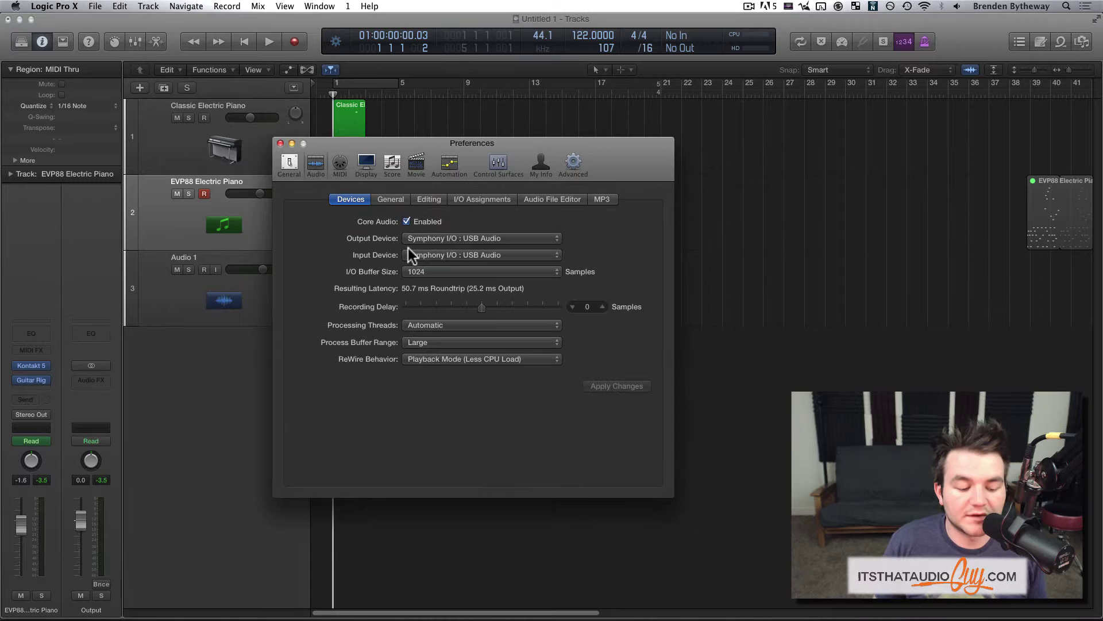
Step: Check the I/O Buffer Size, Process Buffer Range and ReWire Behavior choices in the audio device preferences without changing them
left_click(432, 272)
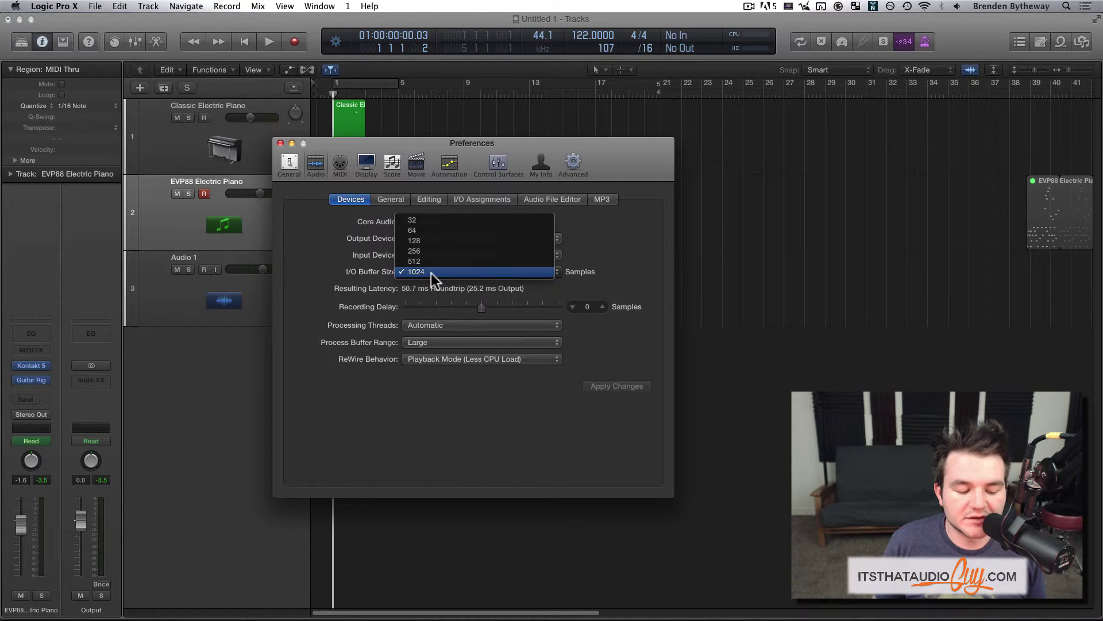
left_click(339, 274)
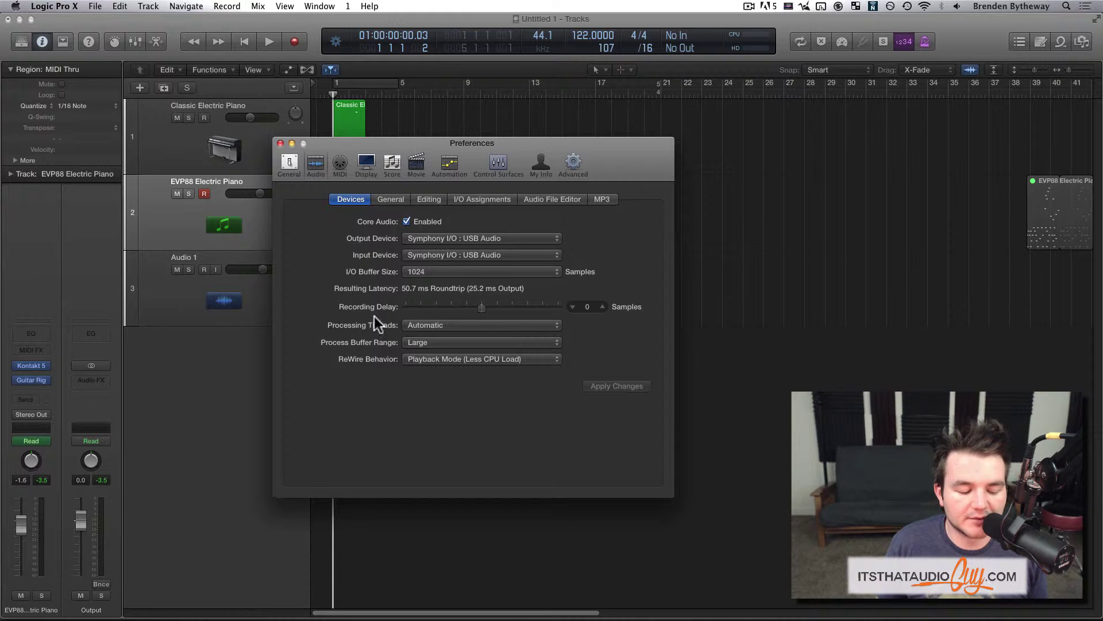
left_click(404, 341)
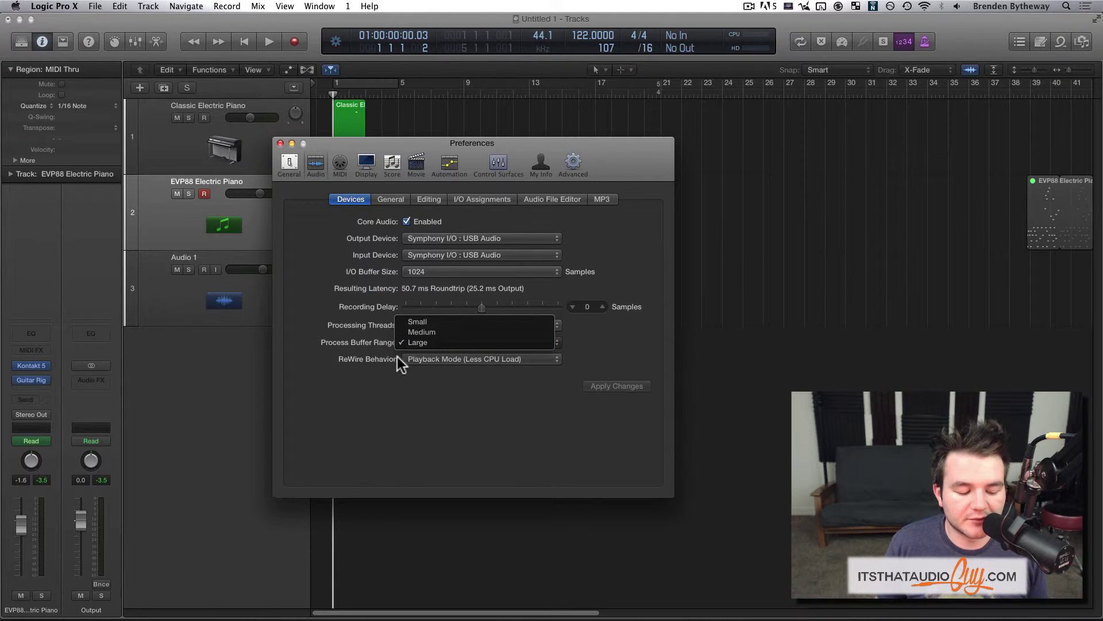
left_click(402, 361)
left_click(425, 363)
left_click(360, 354)
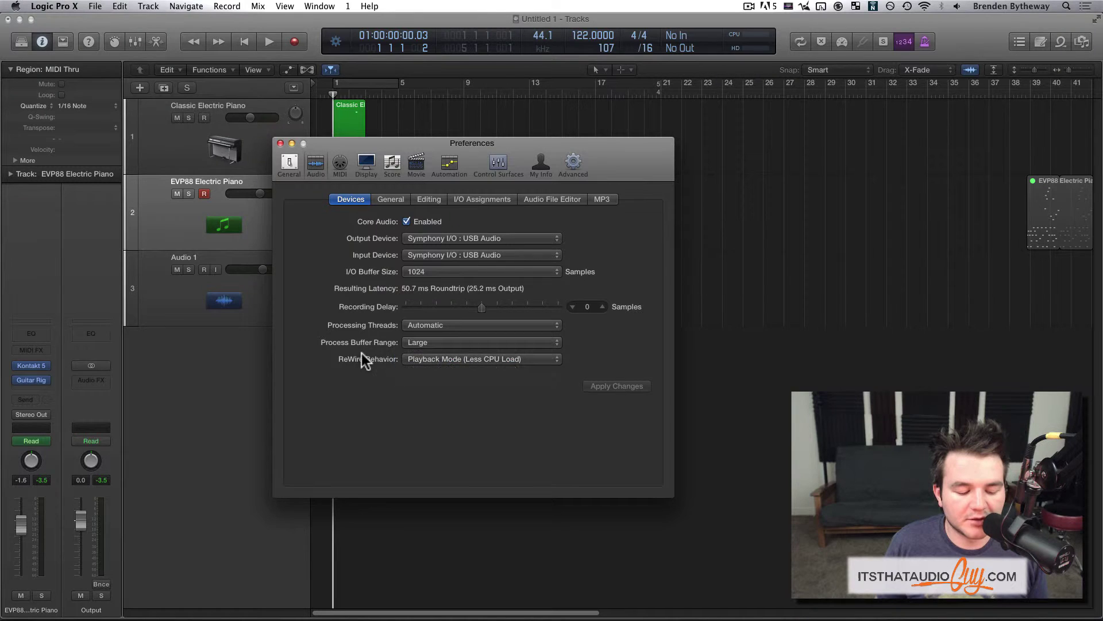
Step: Review the Recording File Type and Sample Accurate Automation choices in the general audio preferences, keeping Volume, Pan, Sends, Plug-In Parameters
left_click(394, 198)
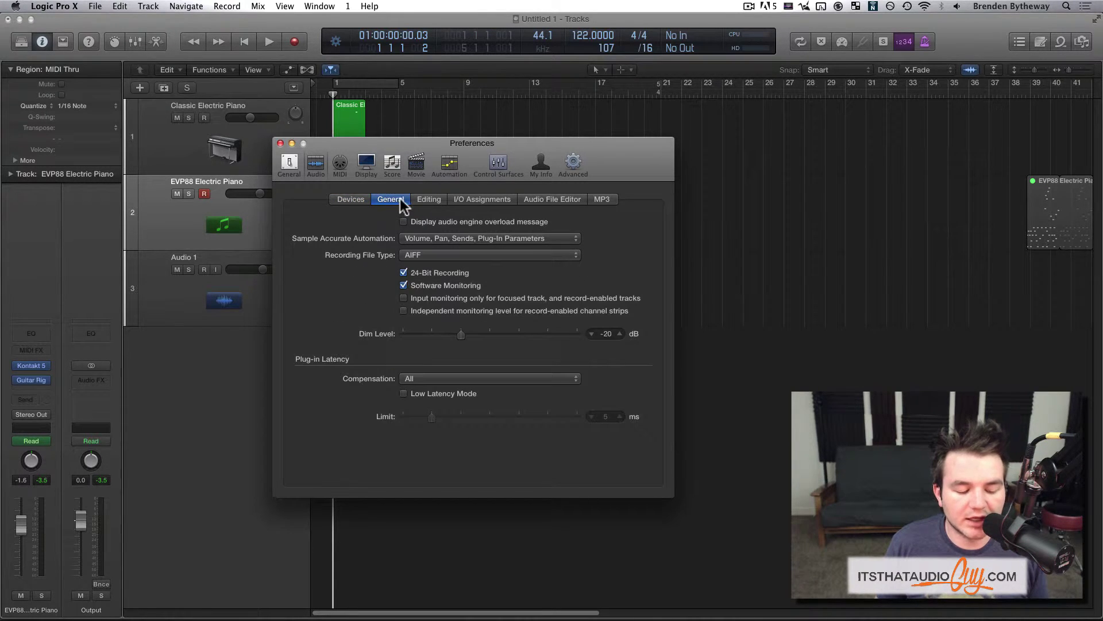
left_click(419, 254)
left_click(440, 258)
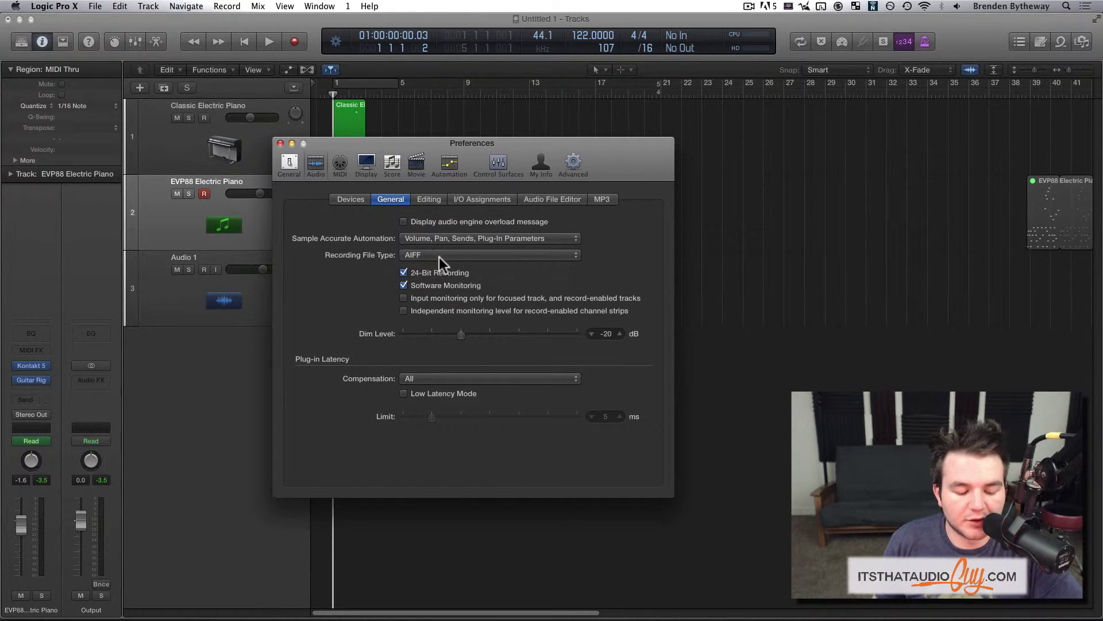
left_click(432, 247)
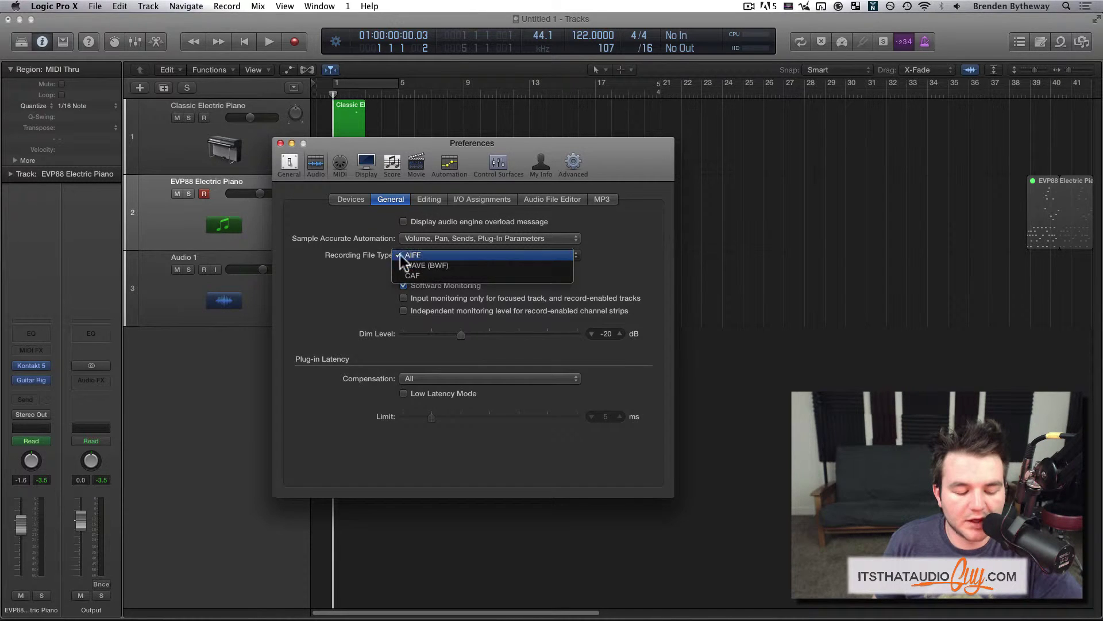
left_click(378, 253)
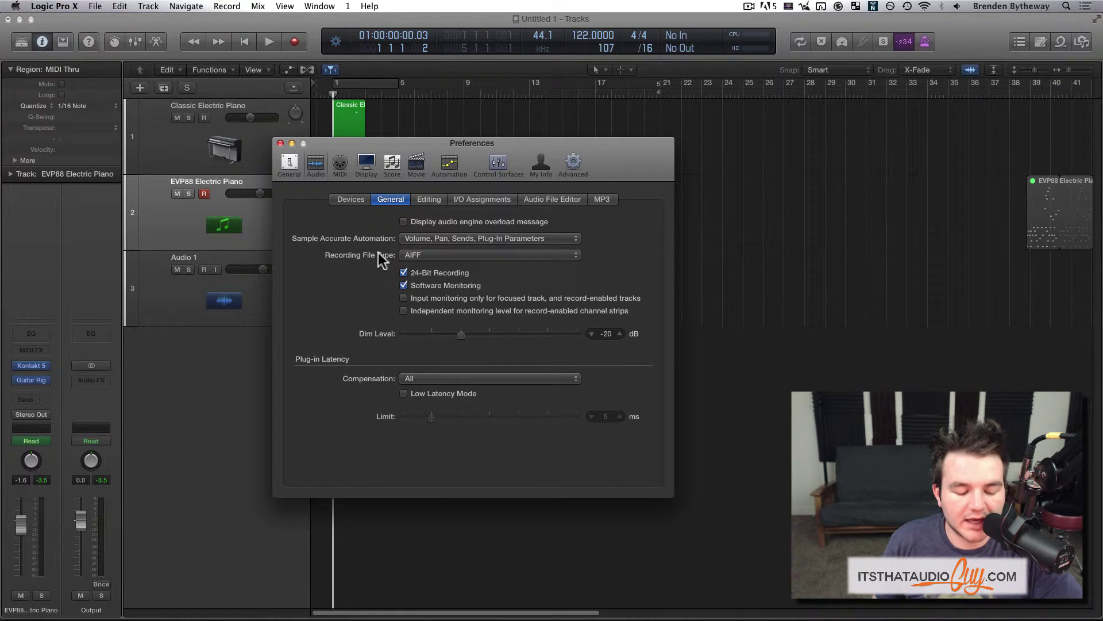
left_click(405, 237)
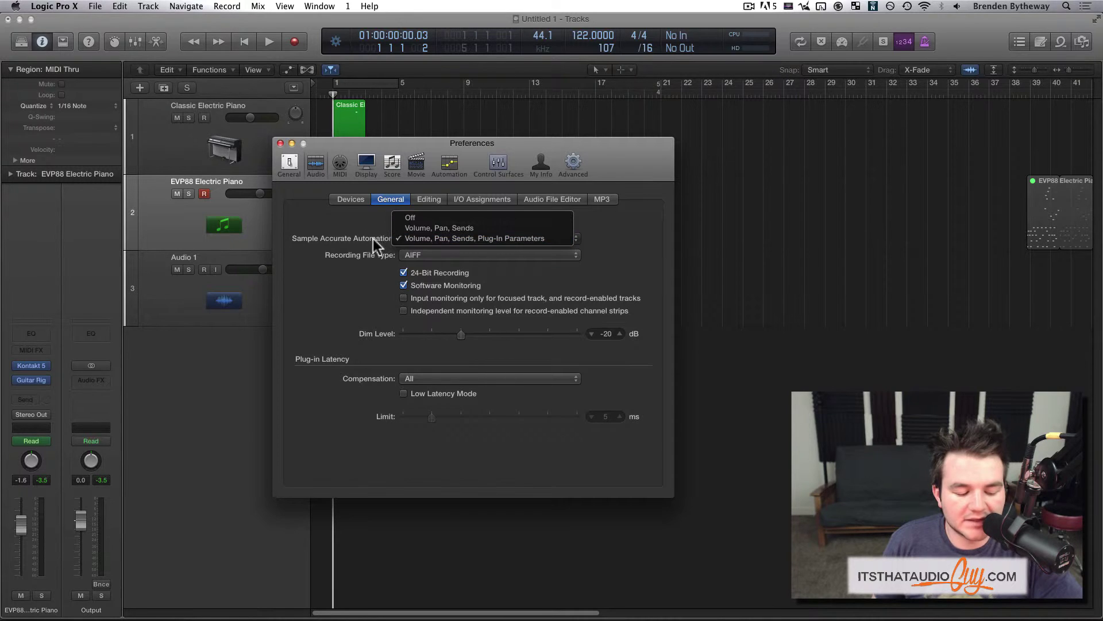
left_click(460, 239)
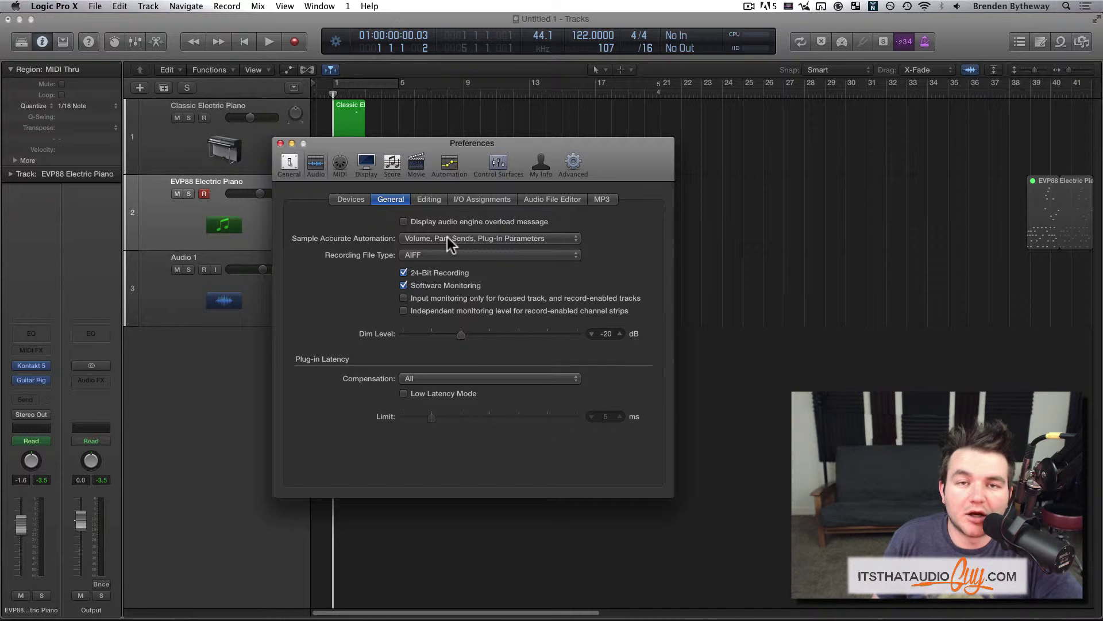
Step: Look through the Editing, I/O Assignments, Audio File Editor and MP3 audio preferences, plus the MIDI preferences
left_click(439, 200)
left_click(505, 199)
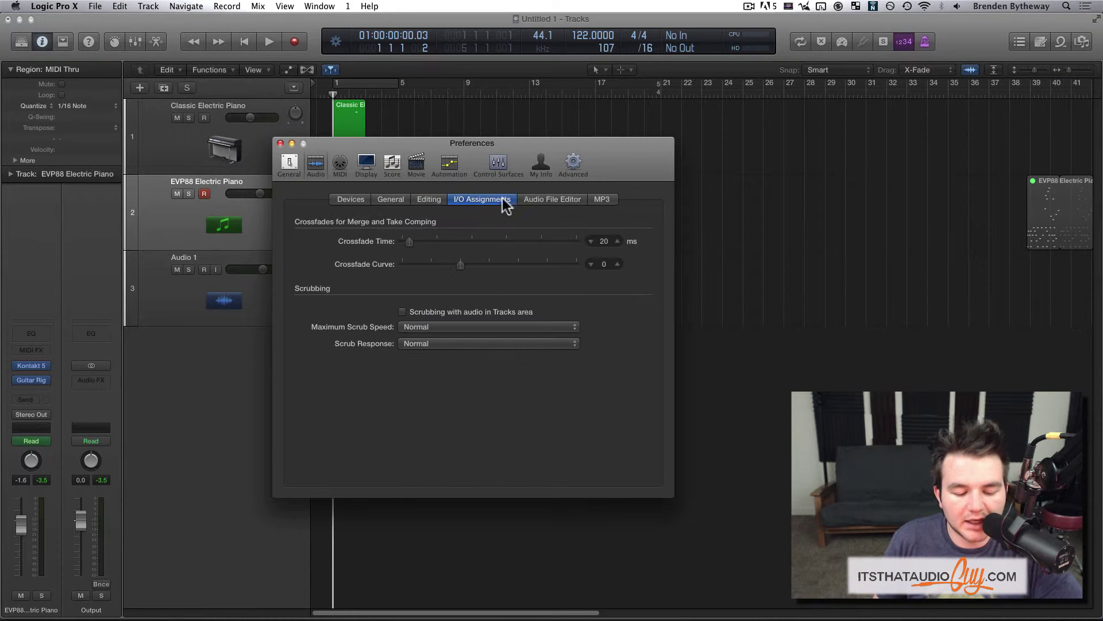
left_click(543, 199)
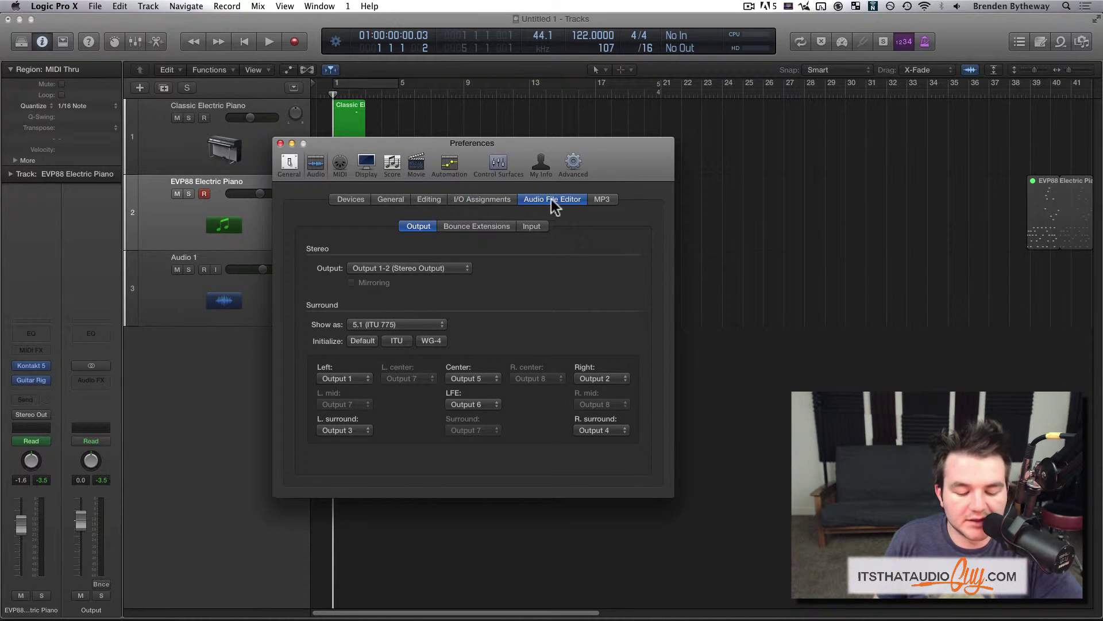
left_click(605, 201)
left_click(339, 165)
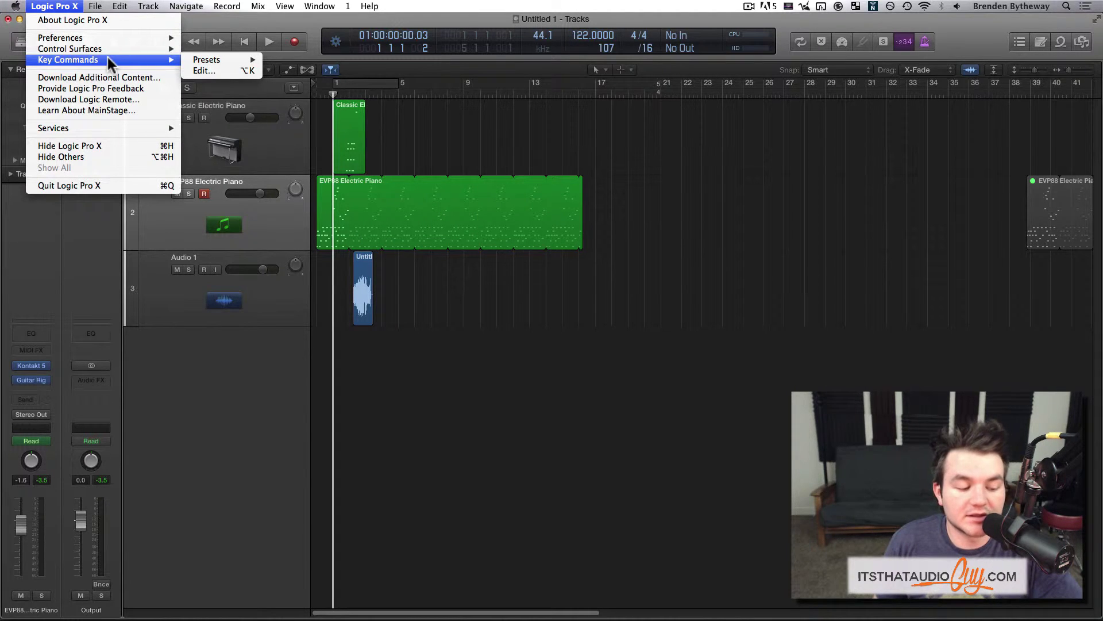
Step: Open the Key Commands editor, search for zoom and look through the matching commands
left_click(204, 70)
left_click_drag(554, 130, 370, 77)
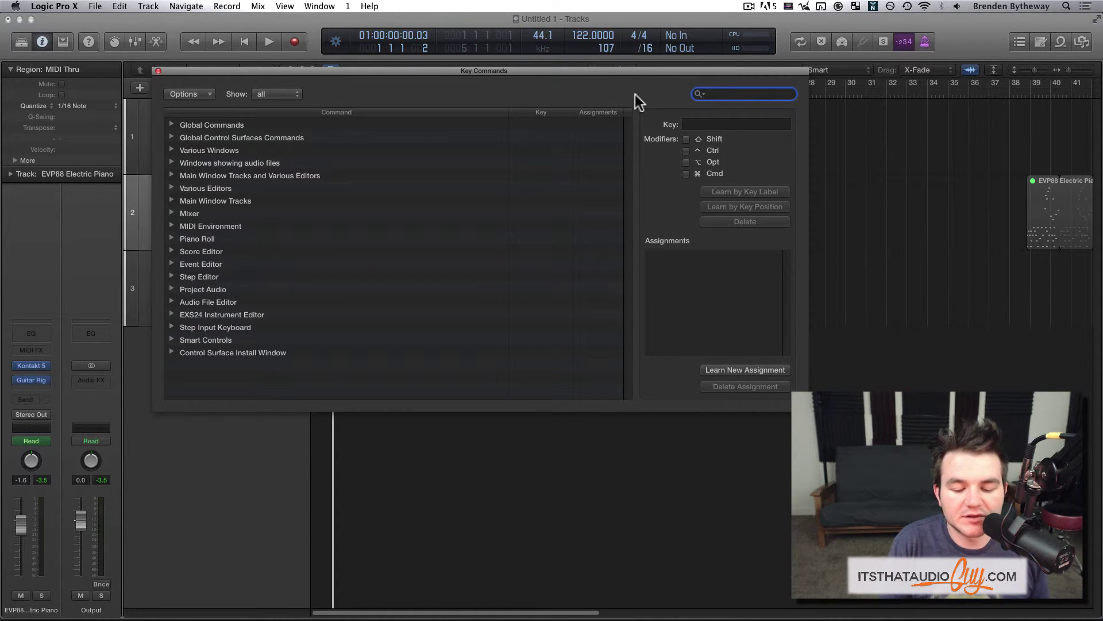
type("zoom")
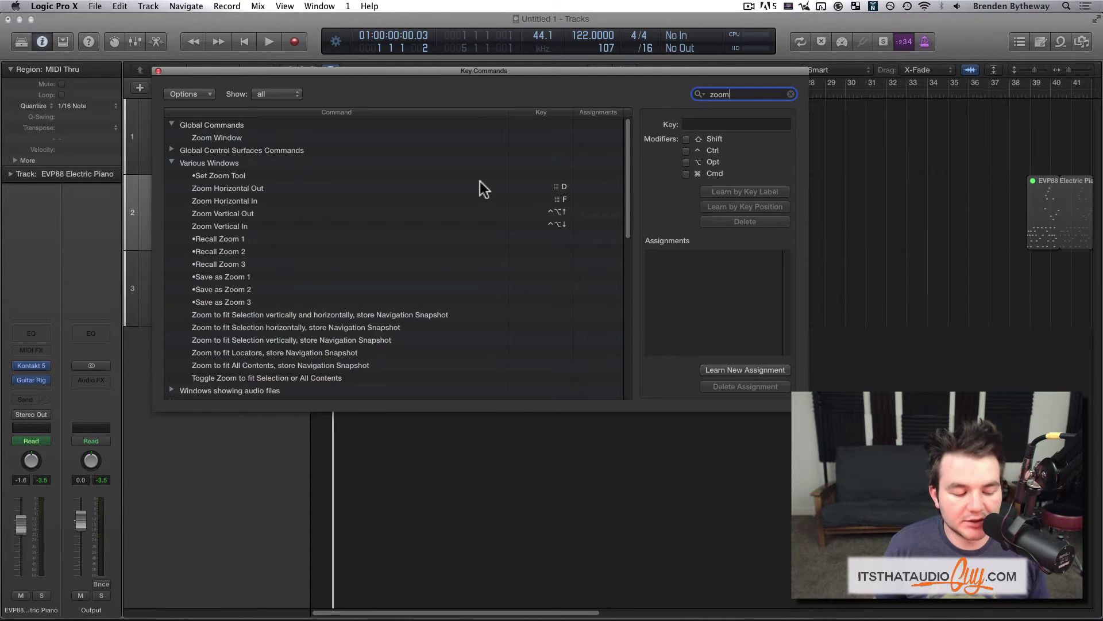
scroll(328, 181, "down", 10)
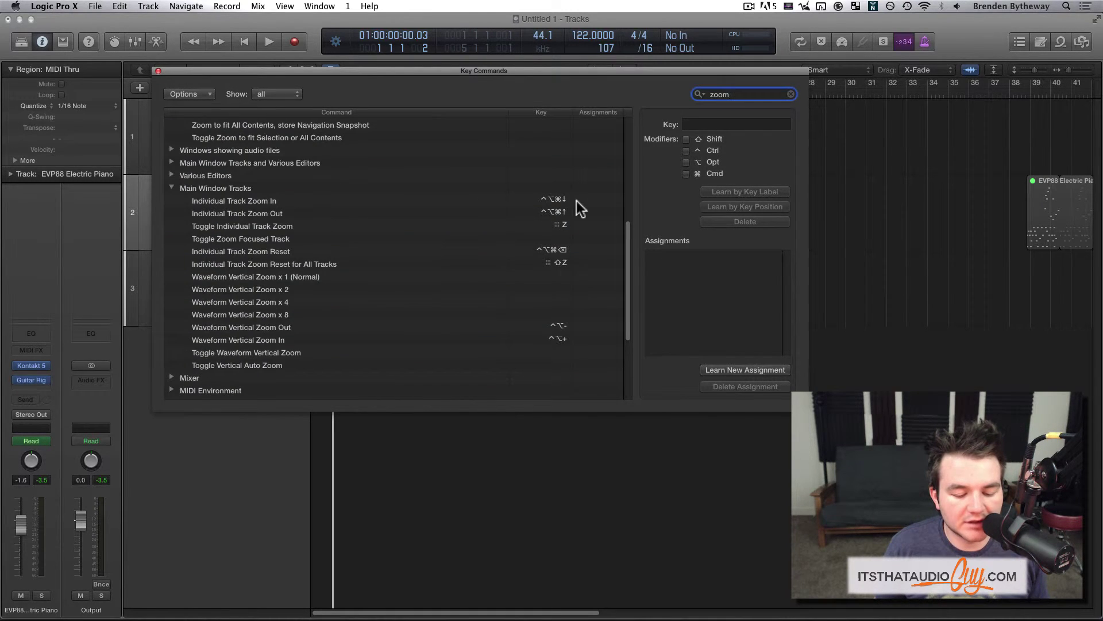
scroll(560, 236, "down", 6)
scroll(560, 243, "up", 16)
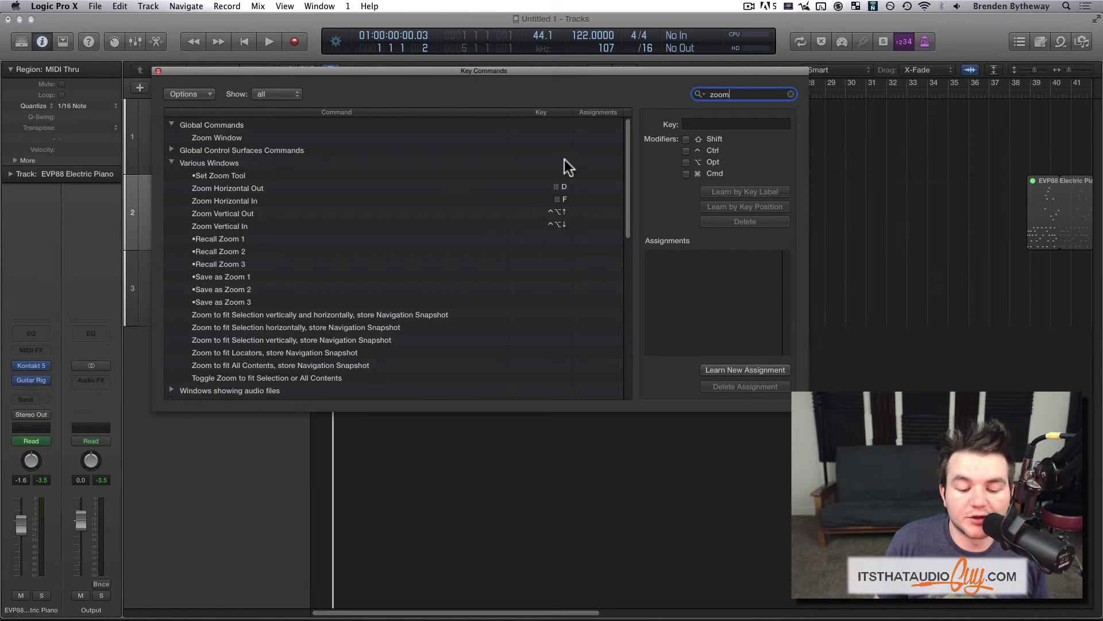
Step: Search the key commands for split and look through the matching commands
double_click(715, 95)
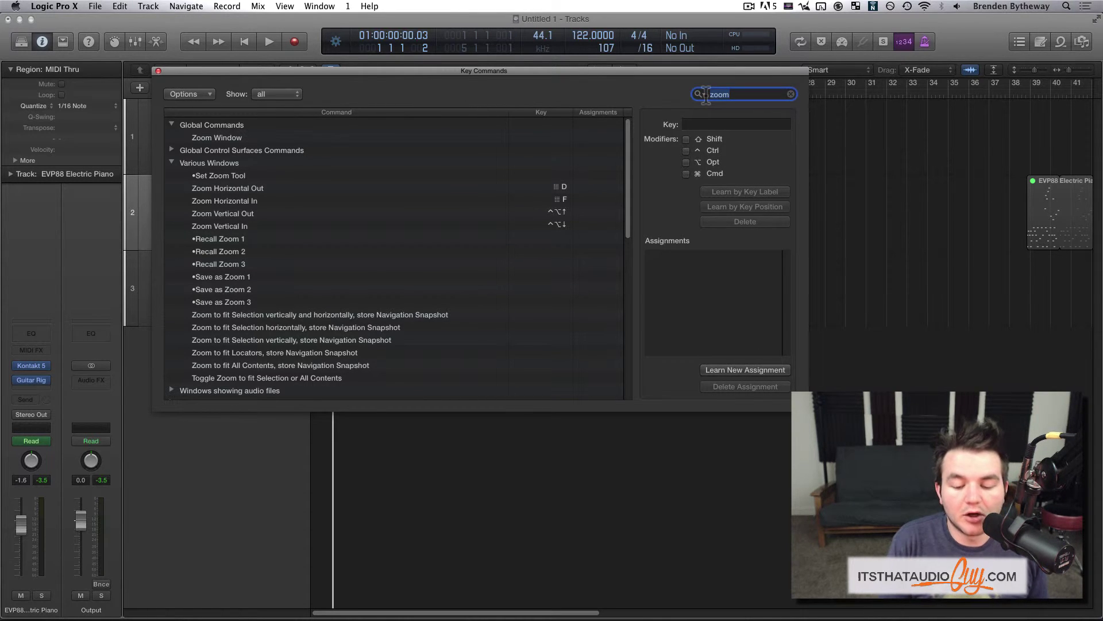
type("split")
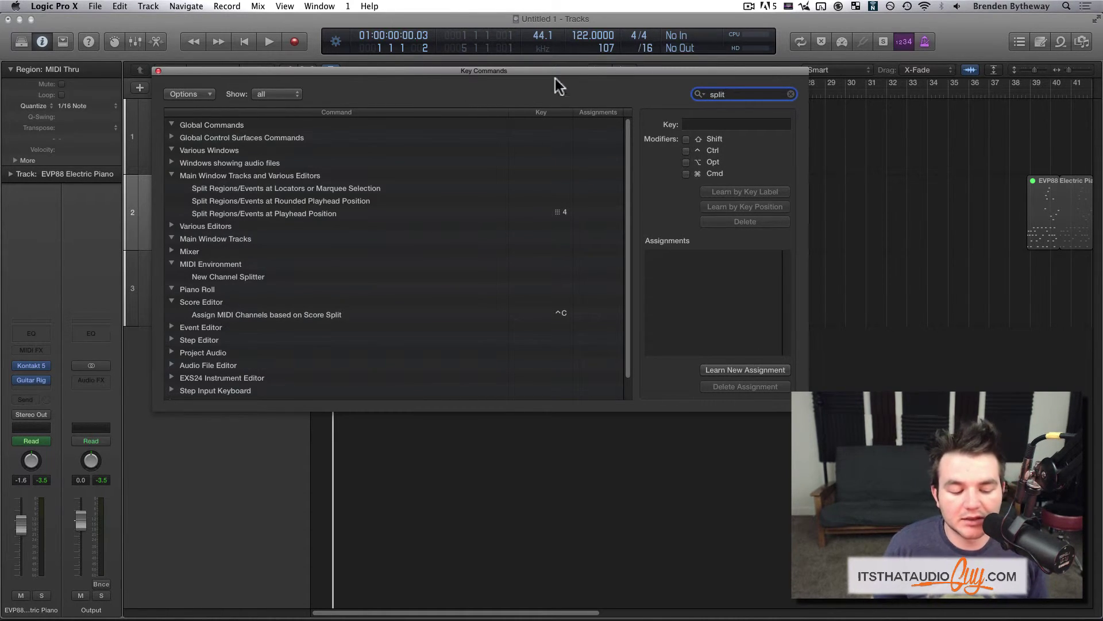
scroll(559, 296, "down", 3)
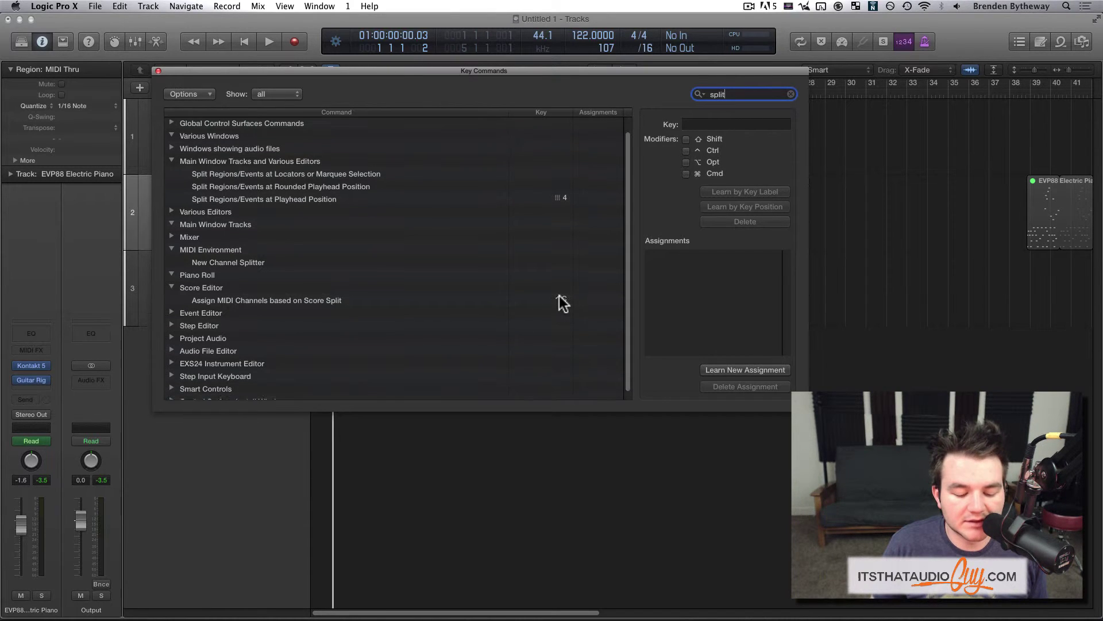
scroll(558, 296, "up", 3)
Step: Clear the key command search and close the Key Commands window
key("BackSpace")
key("BackSpace")
key("BackSpace")
key("BackSpace")
key("BackSpace")
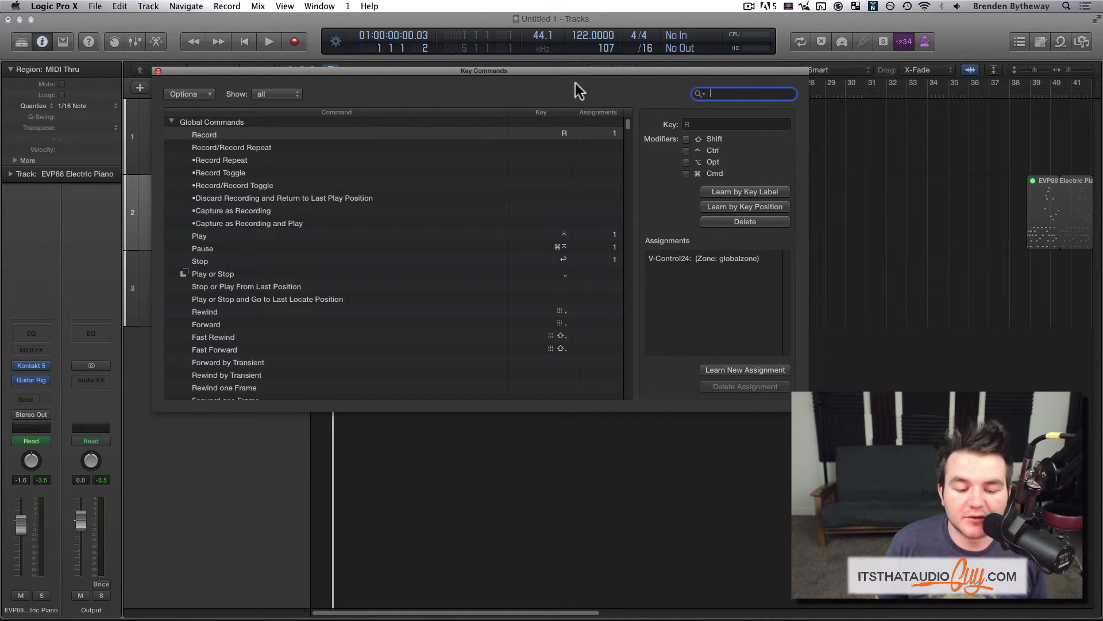
left_click_drag(575, 68, 574, 65)
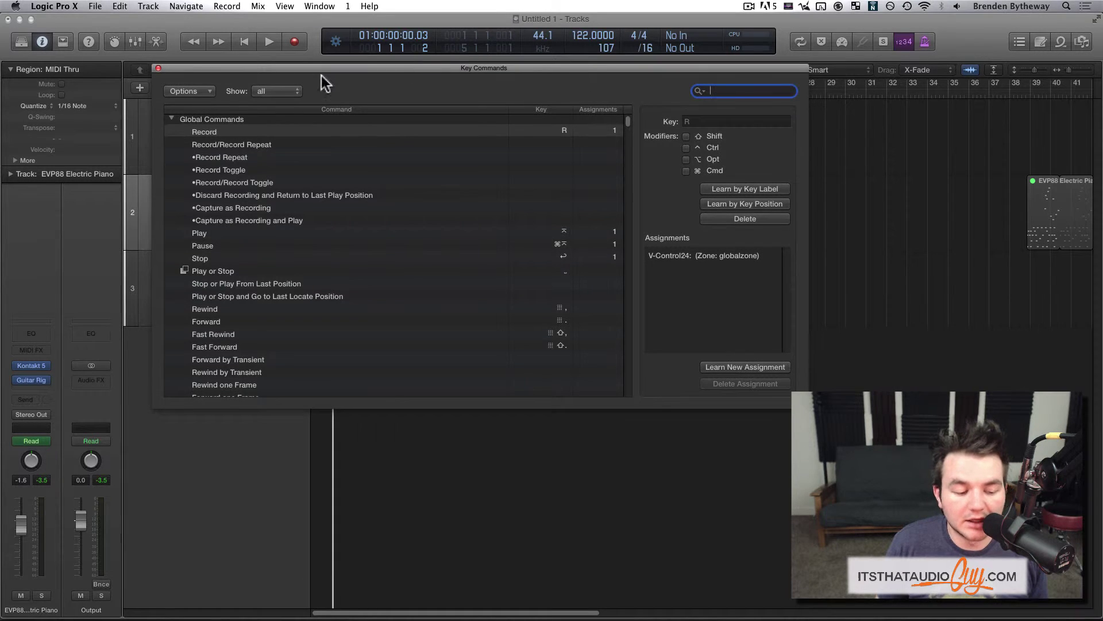
left_click(157, 68)
Step: View the Bounce options and set a cycle range from bar 1 to bar 16
left_click(94, 6)
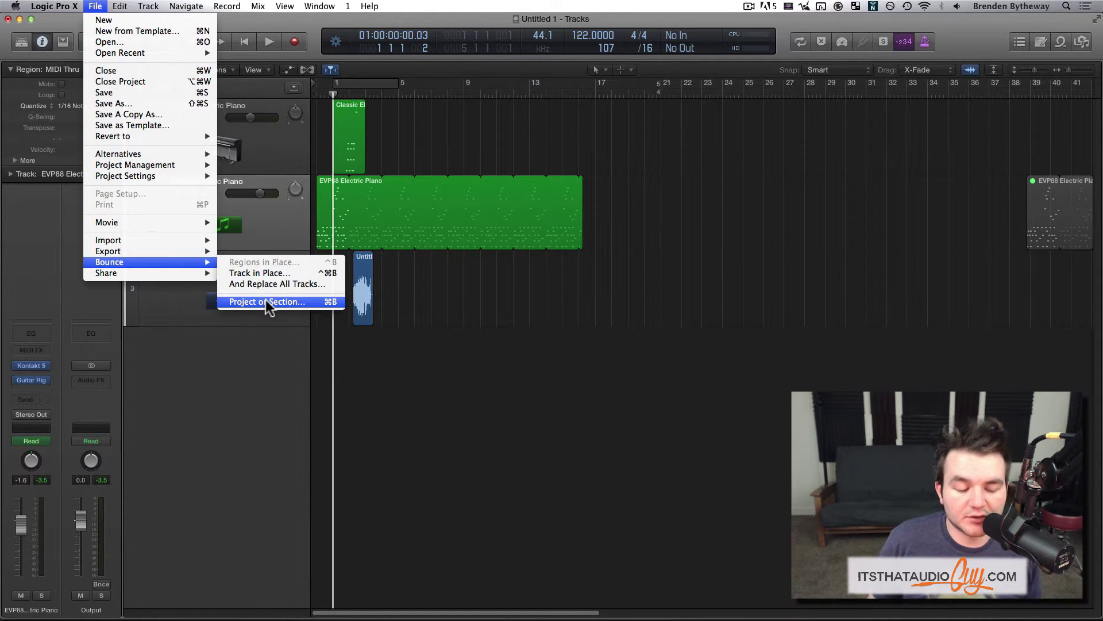
left_click(419, 141)
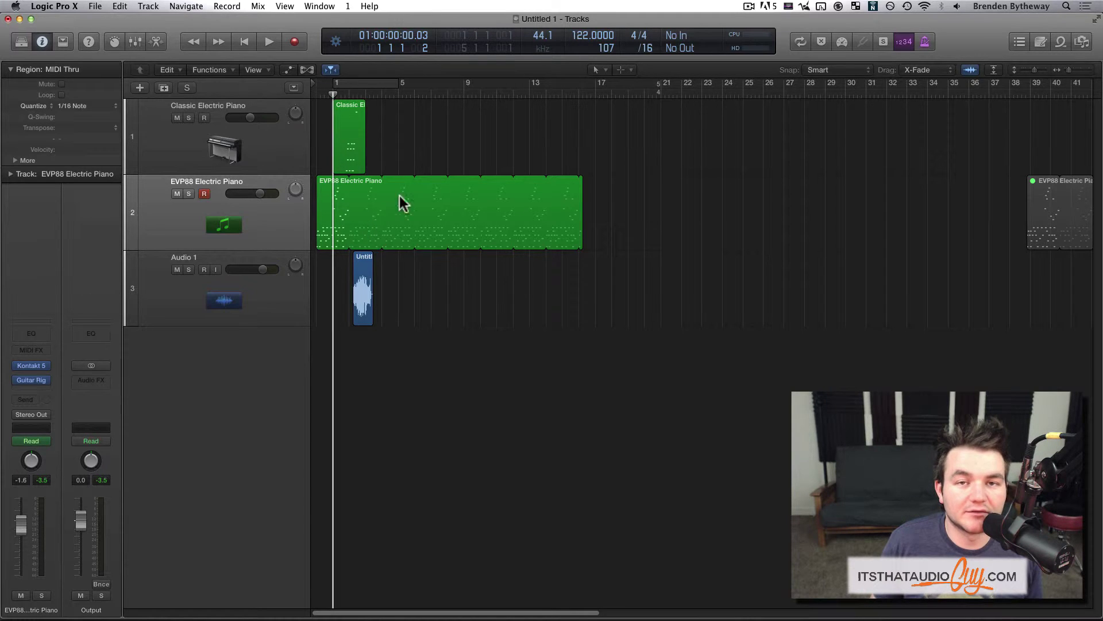
left_click_drag(336, 82, 571, 95)
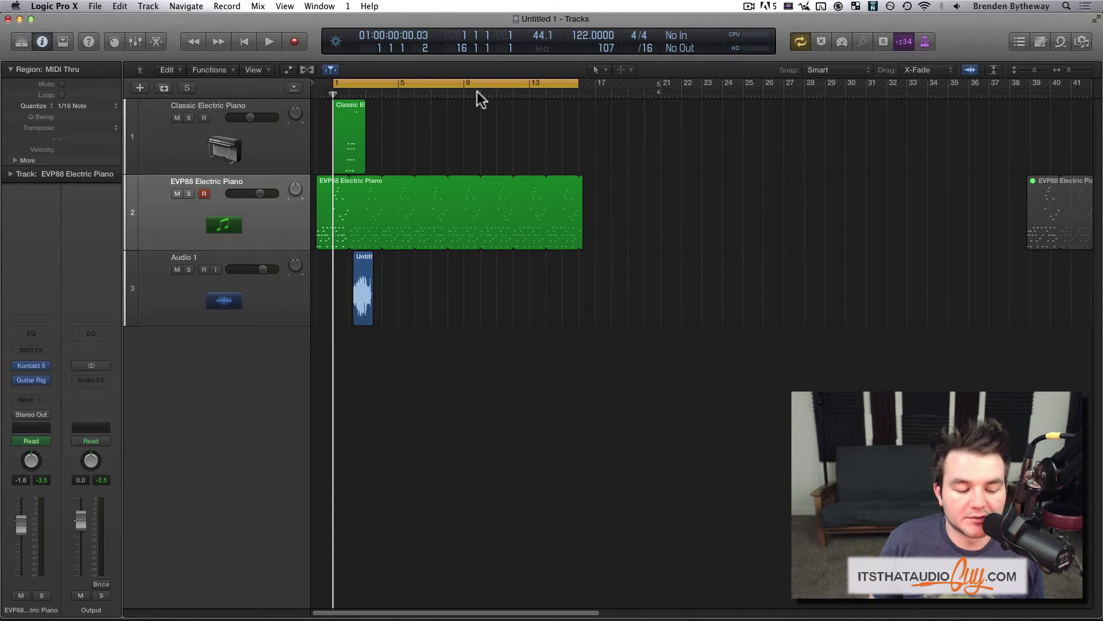
Step: Open the bounce settings for the project or section and review the PCM file formats, keeping Wave
left_click(95, 7)
mouse_move(136, 264)
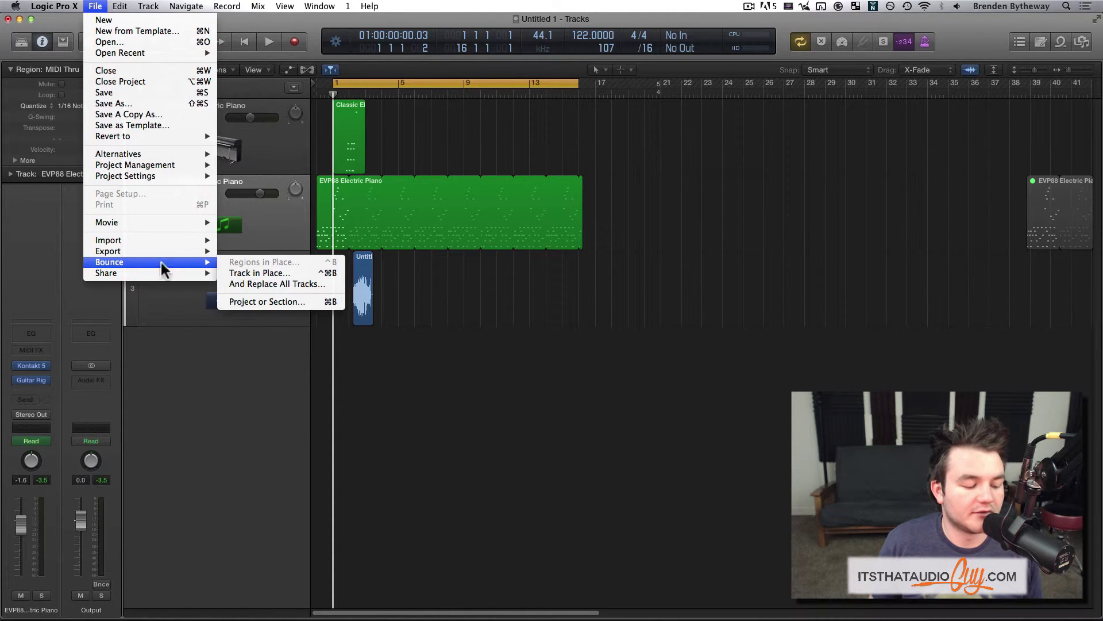
left_click(286, 303)
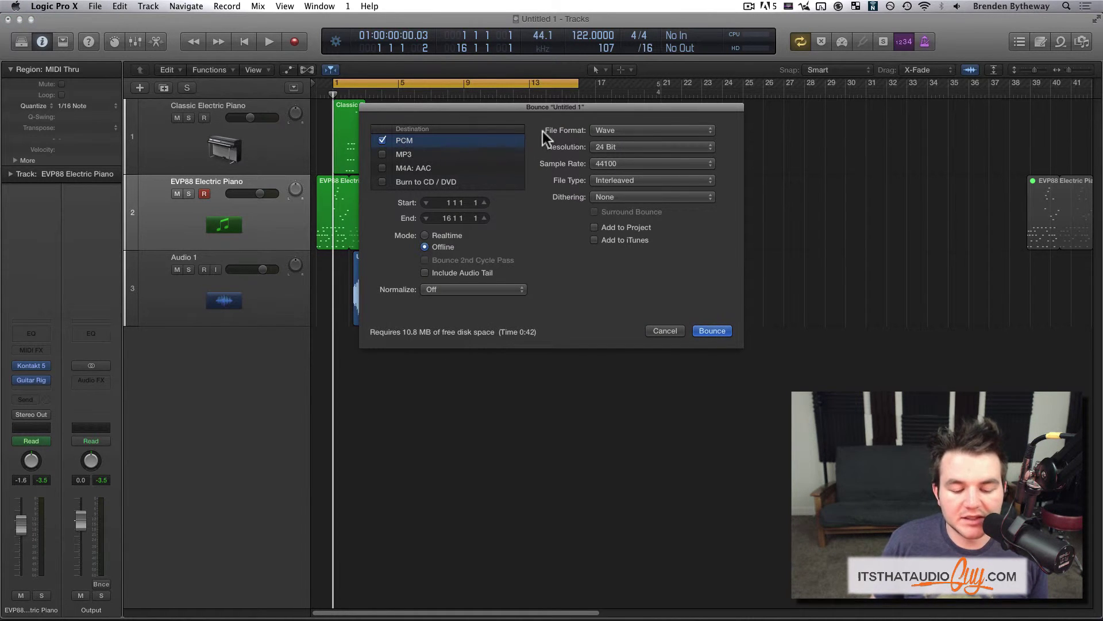
left_click(637, 132)
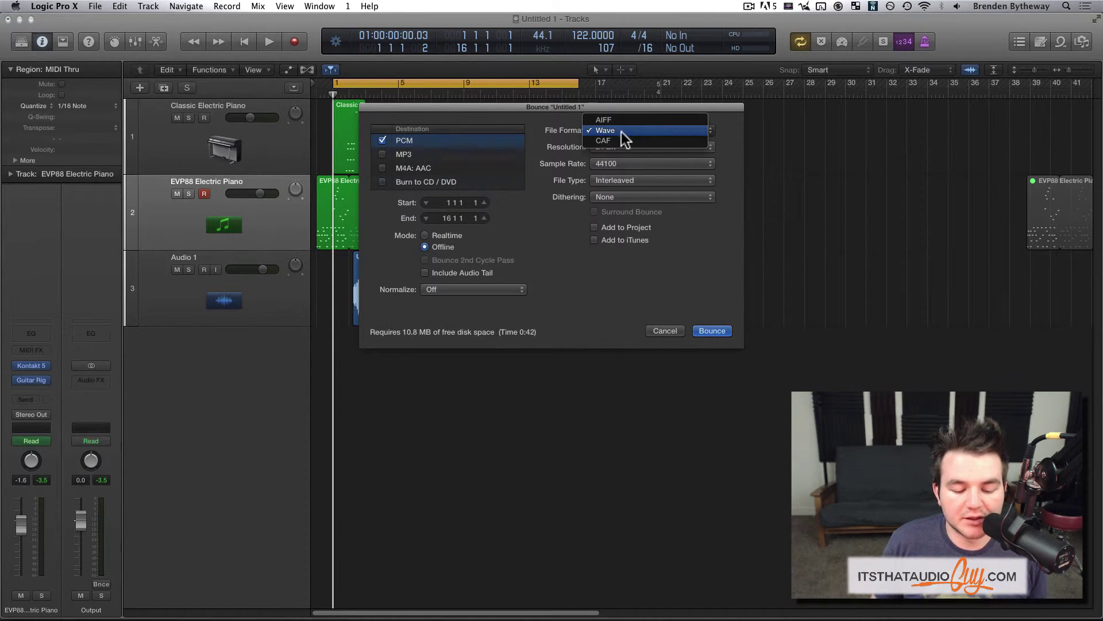
left_click(621, 132)
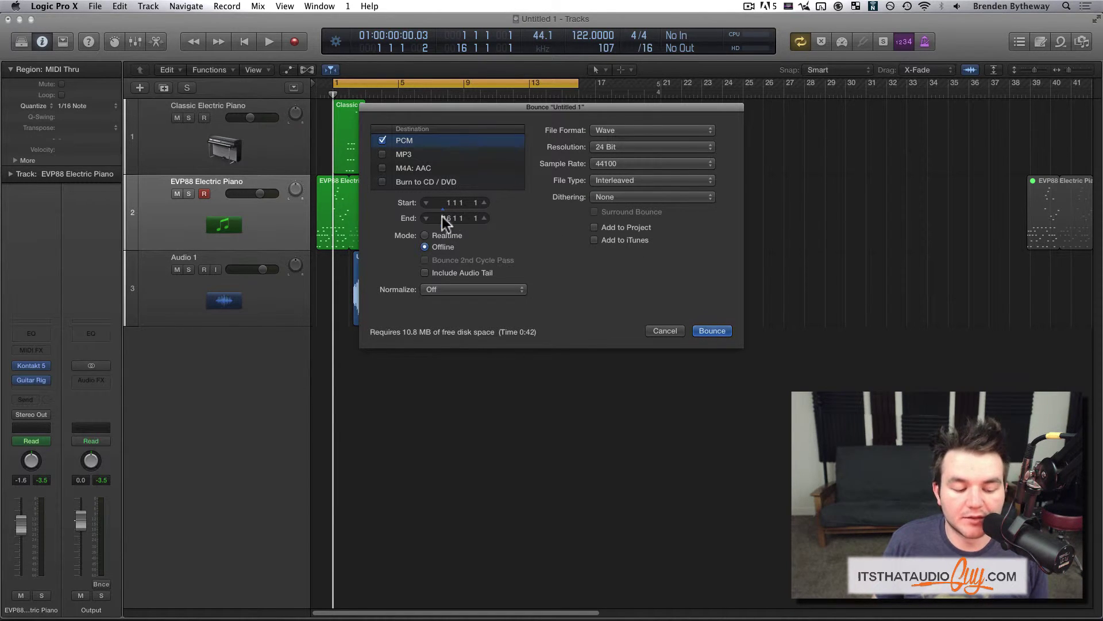
Step: Enable the MP3, M4A: AAC and Burn to CD/DVD bounce destinations to view their settings, and disable M4A: AAC and Burn to CD/DVD again
left_click(380, 154)
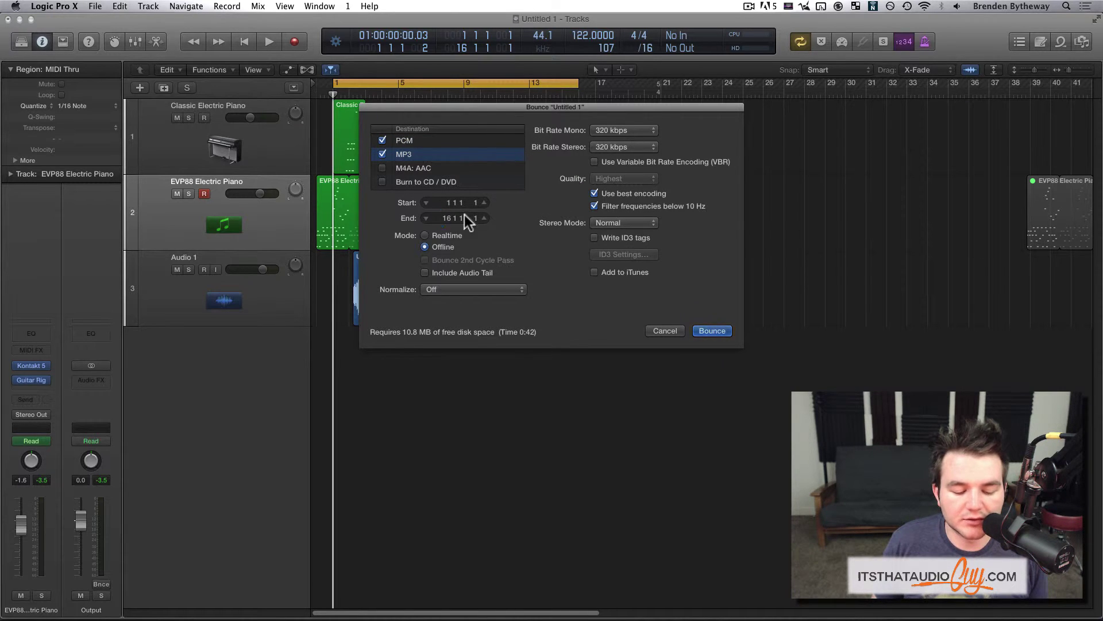
left_click(383, 168)
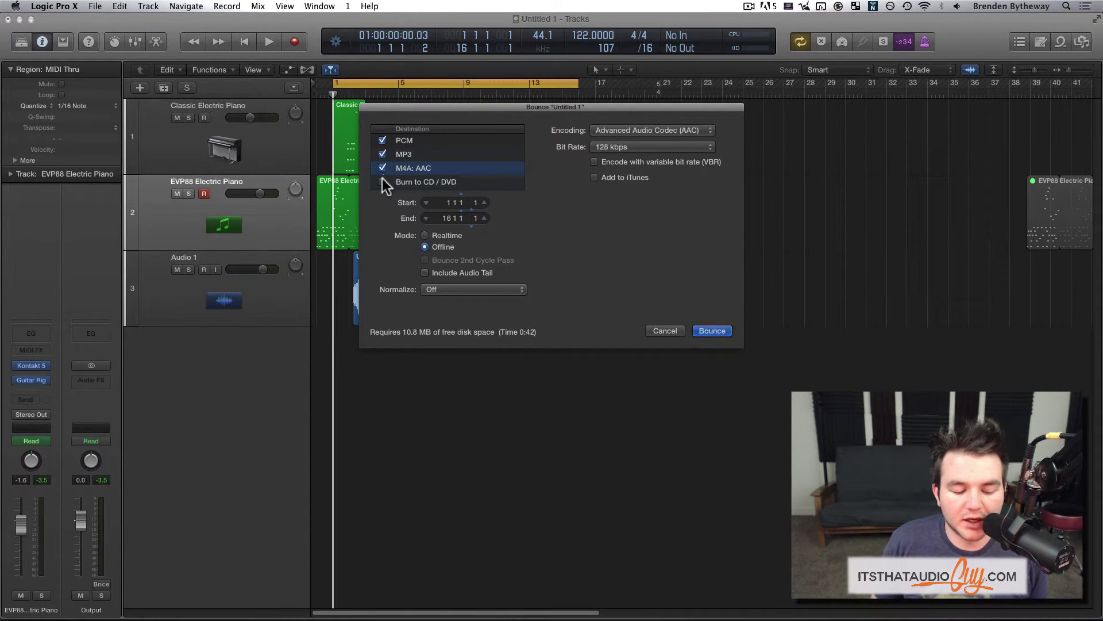
left_click(382, 181)
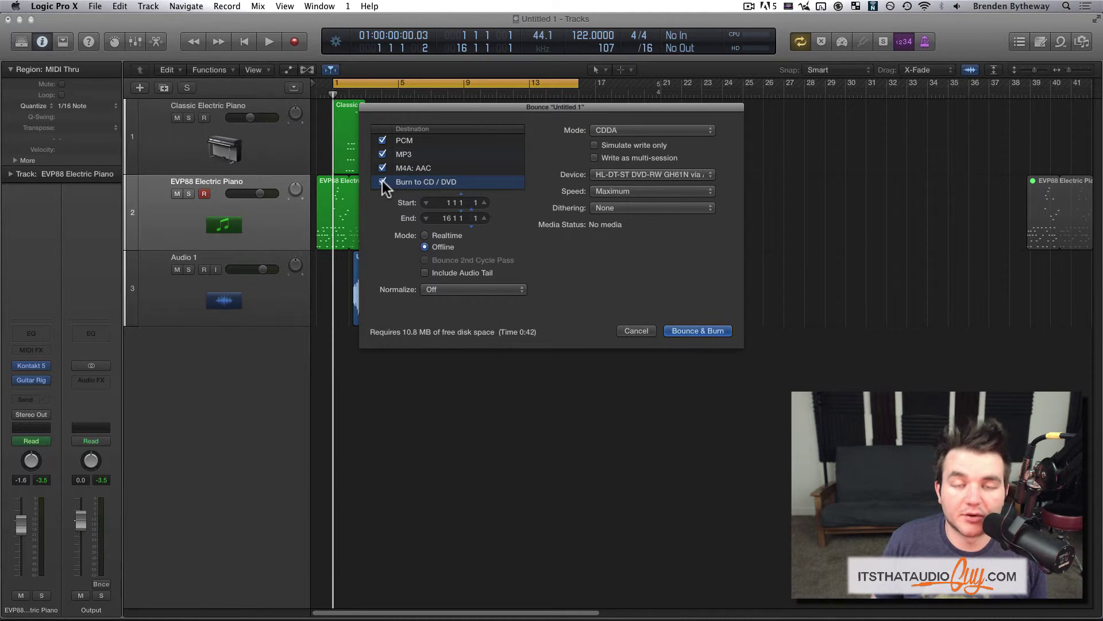
left_click(382, 182)
left_click(383, 167)
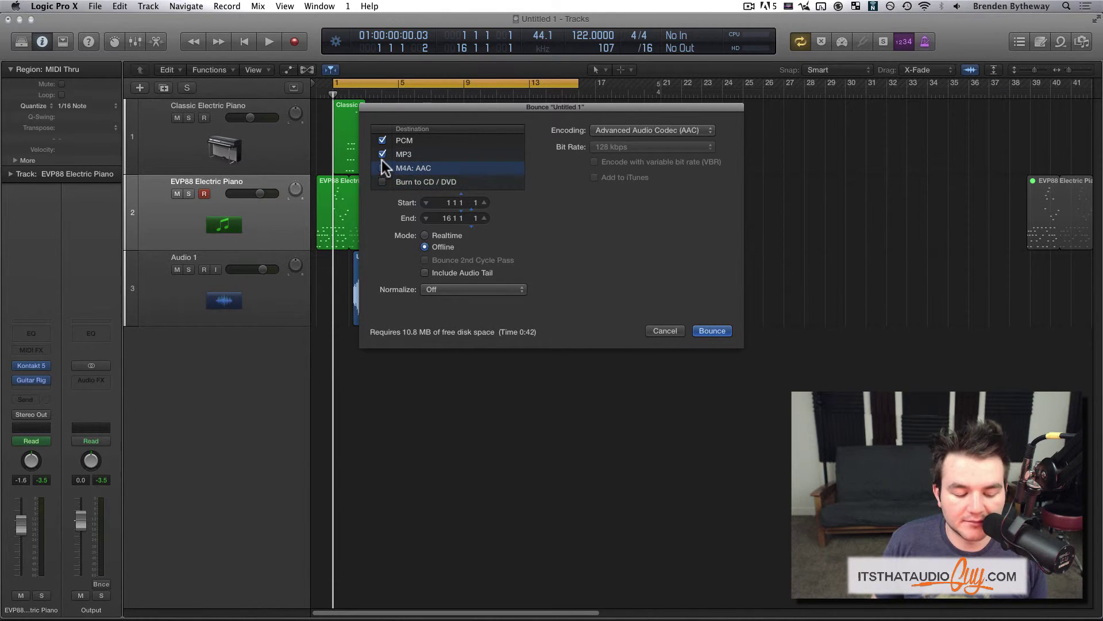
Step: View the Normalize options for the bounce, keep Off, and cancel the bounce
left_click(446, 288)
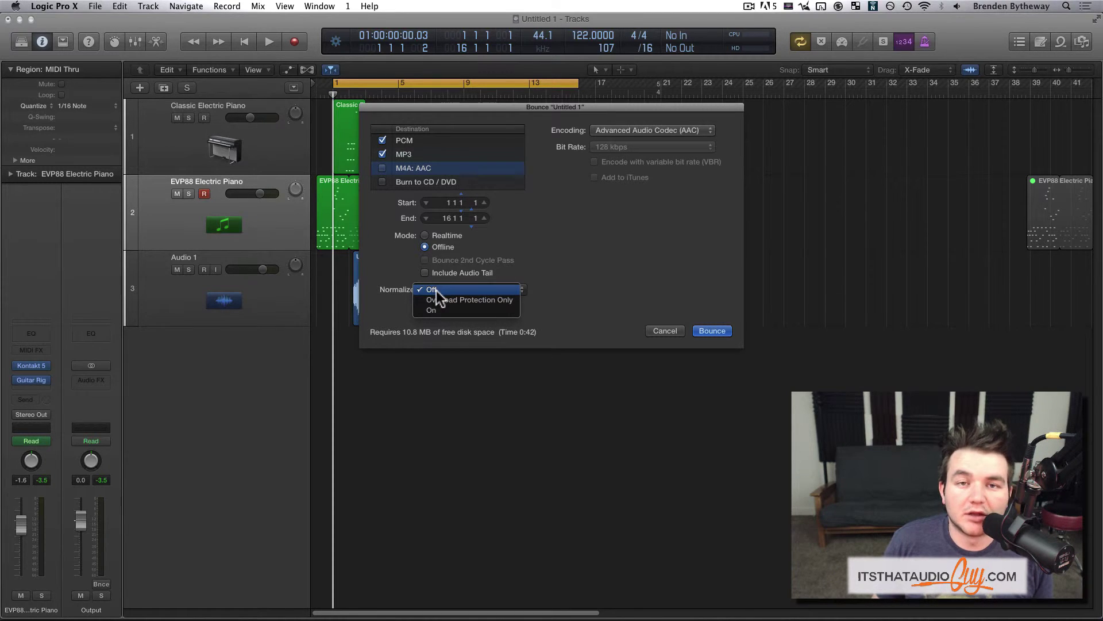
left_click(440, 289)
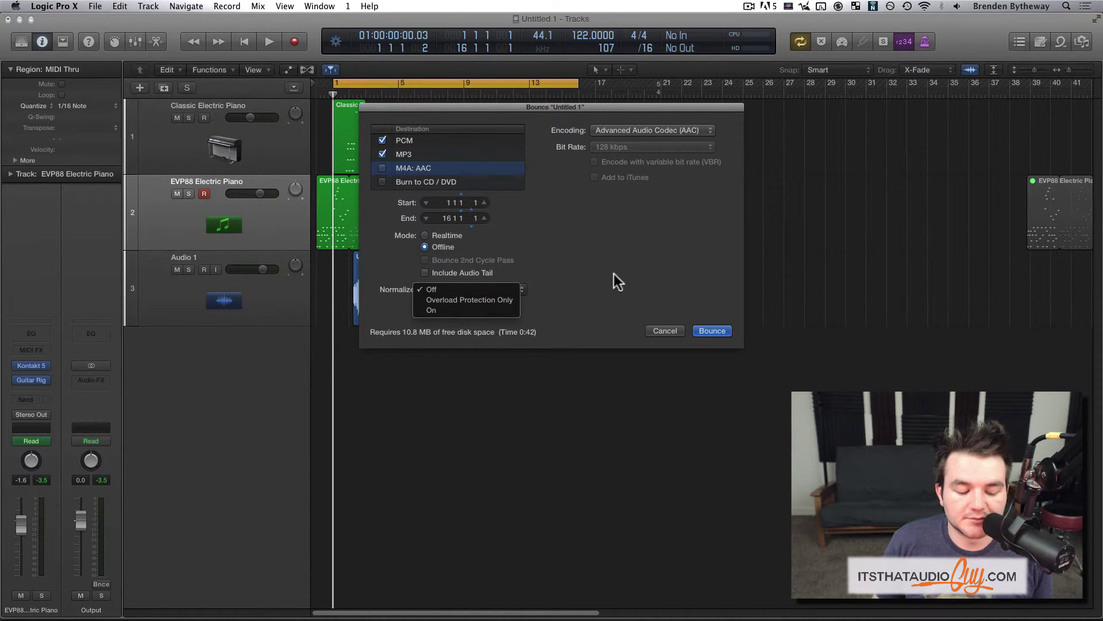
key("Escape")
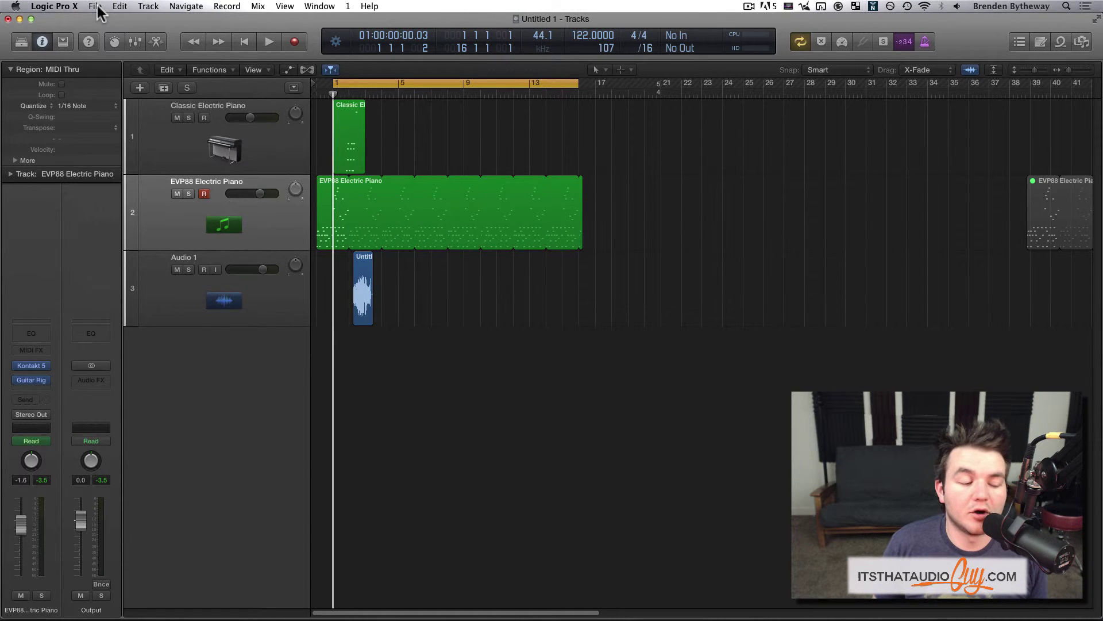
Step: View the settings for exporting all tracks as audio files, including the Normalize options, and leave without exporting
left_click(97, 7)
mouse_move(124, 240)
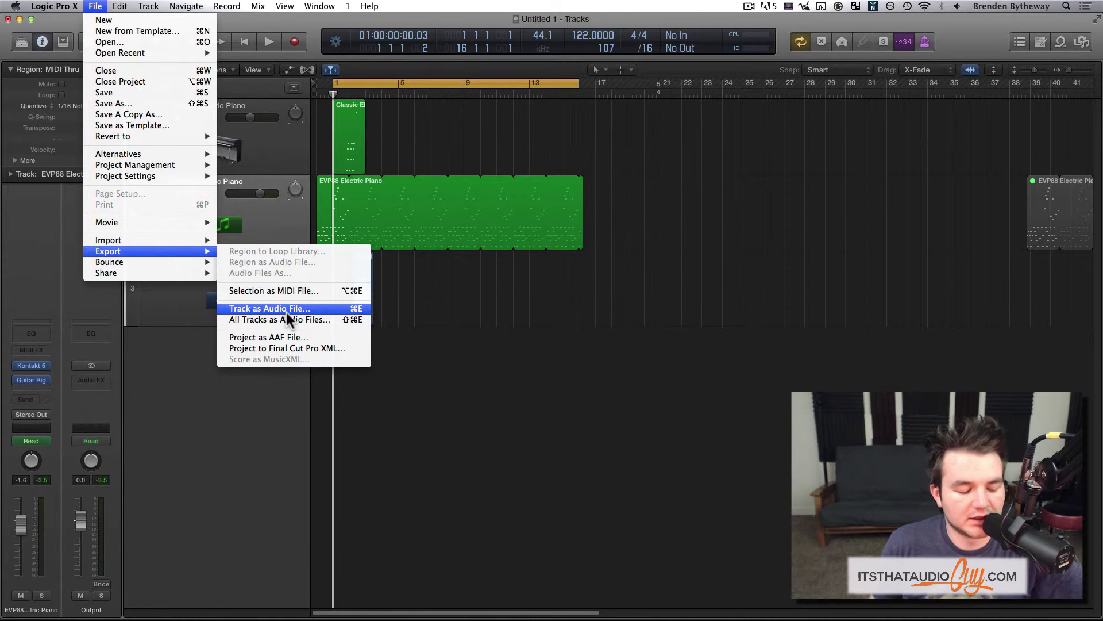
left_click(309, 319)
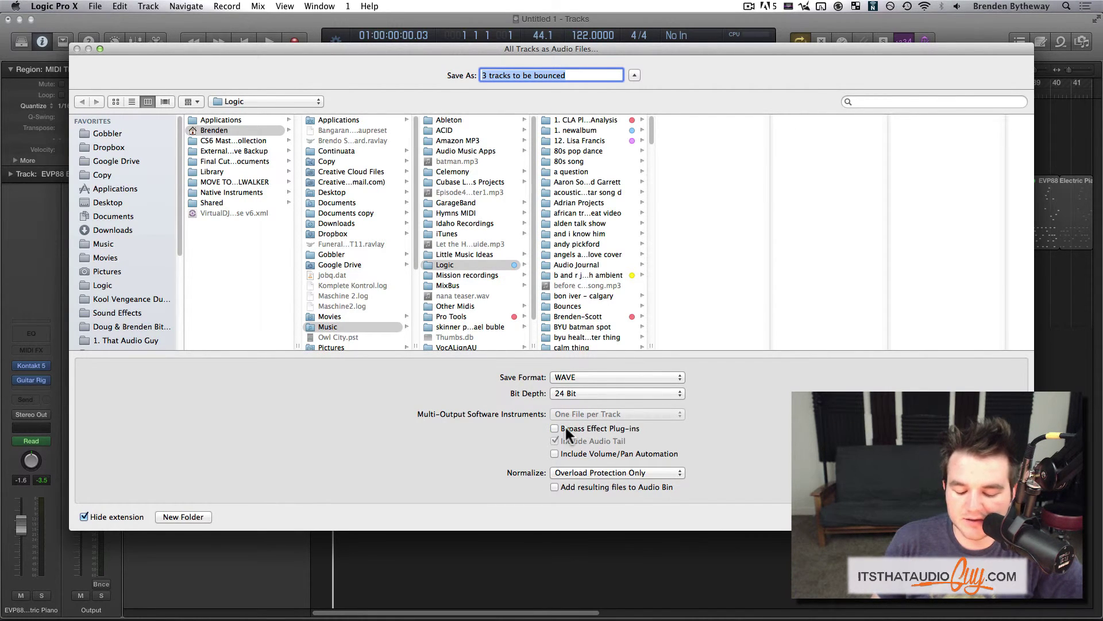
left_click(574, 471)
left_click(730, 456)
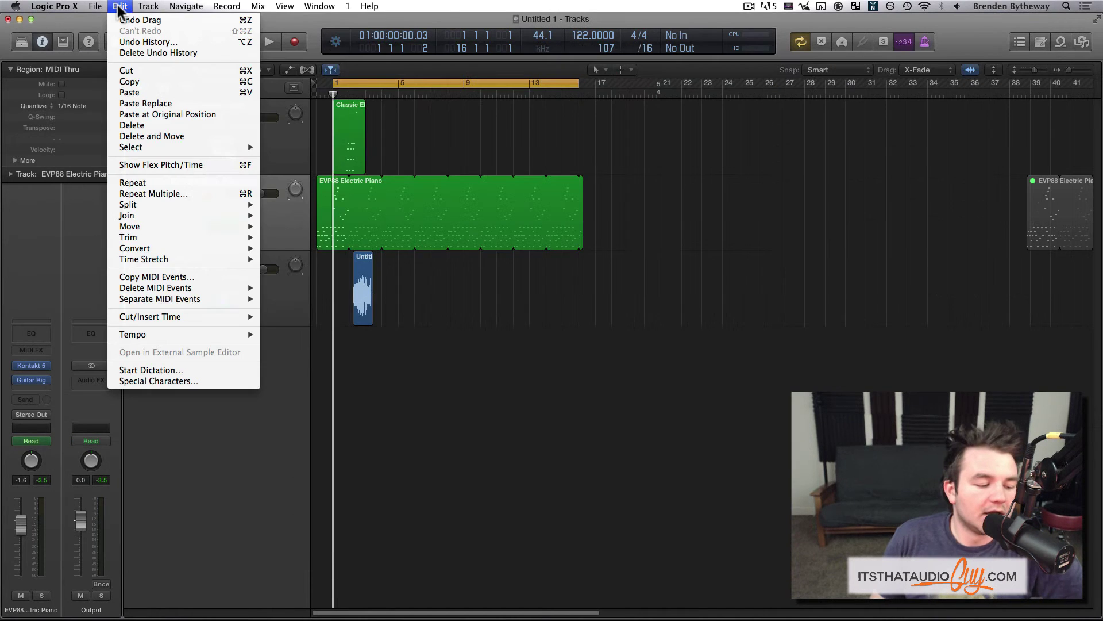
Step: Open the project's Undo History, look through the recorded actions, and close it
left_click(130, 45)
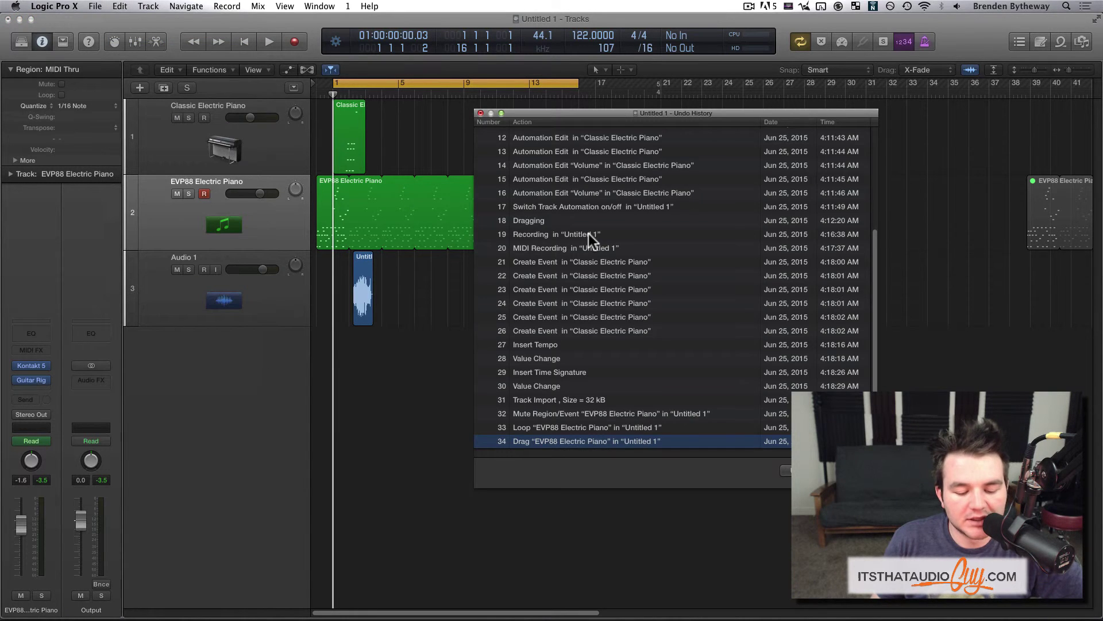
scroll(609, 241, "up", 5)
scroll(609, 241, "down", 5)
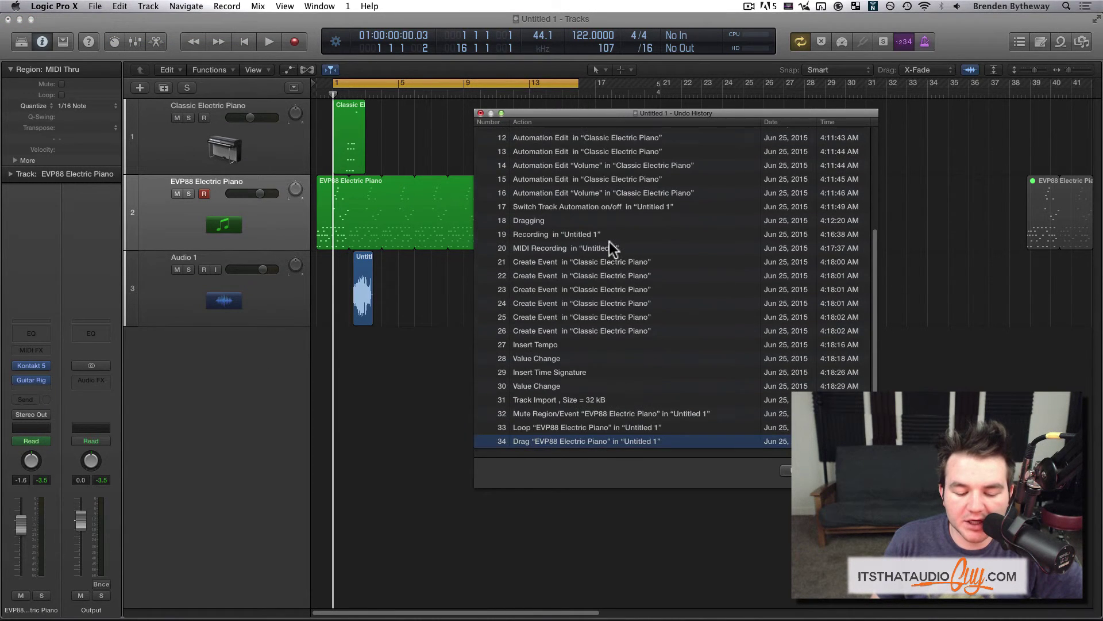
left_click(481, 113)
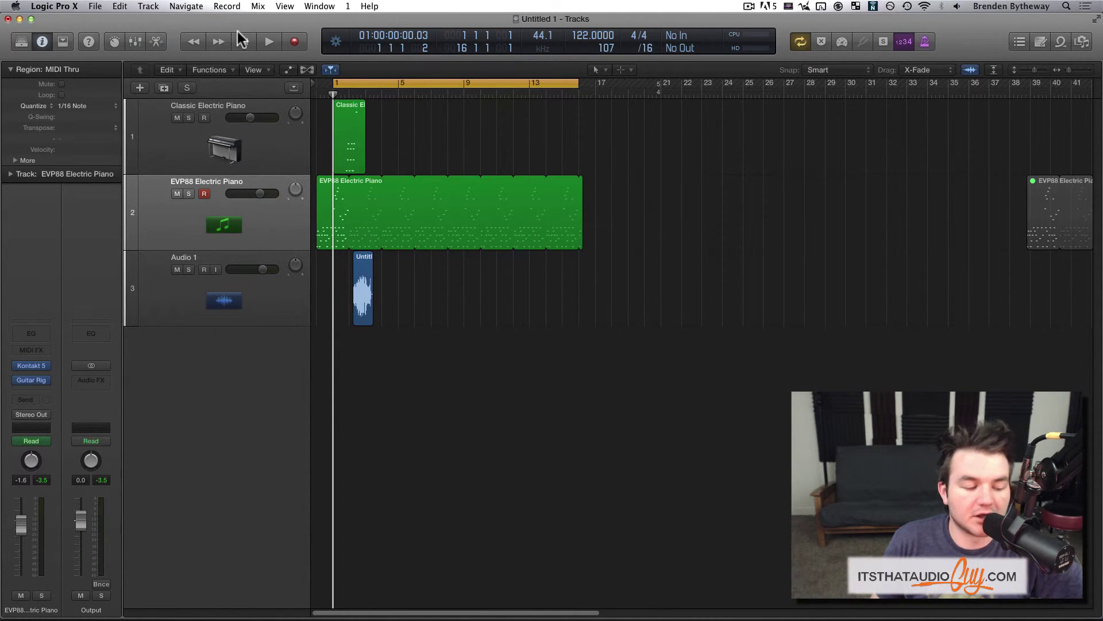
left_click(118, 6)
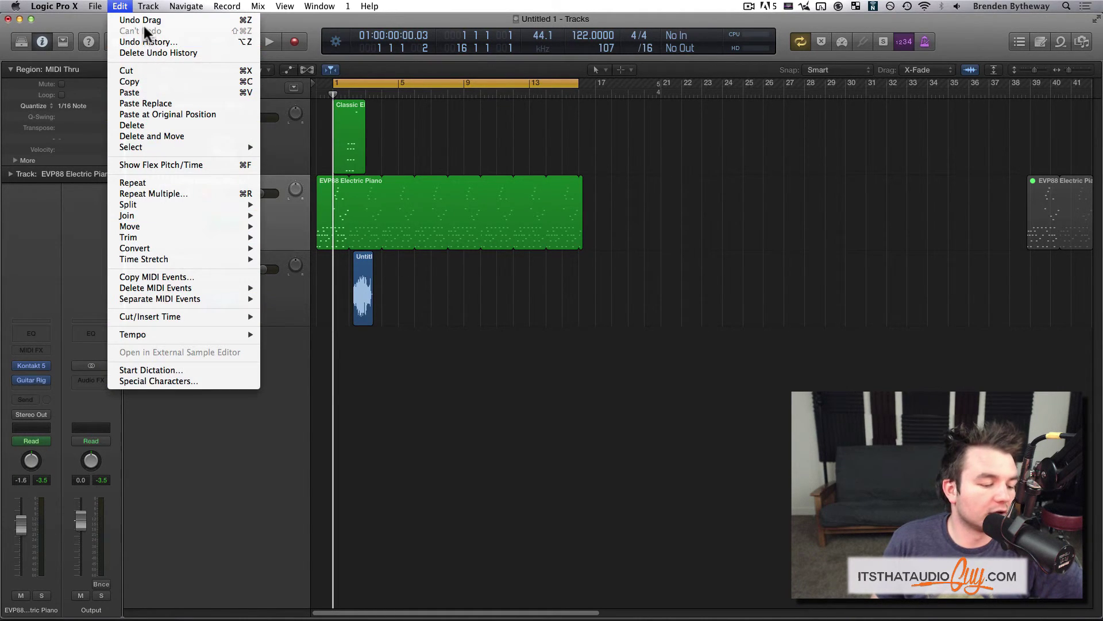
mouse_move(149, 7)
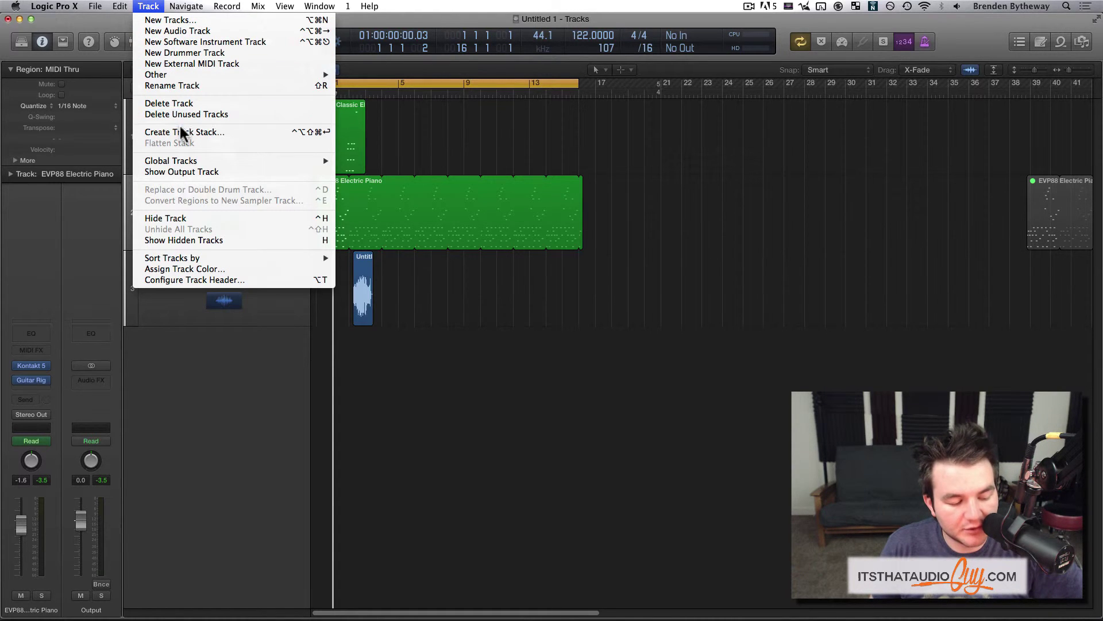
left_click(423, 281)
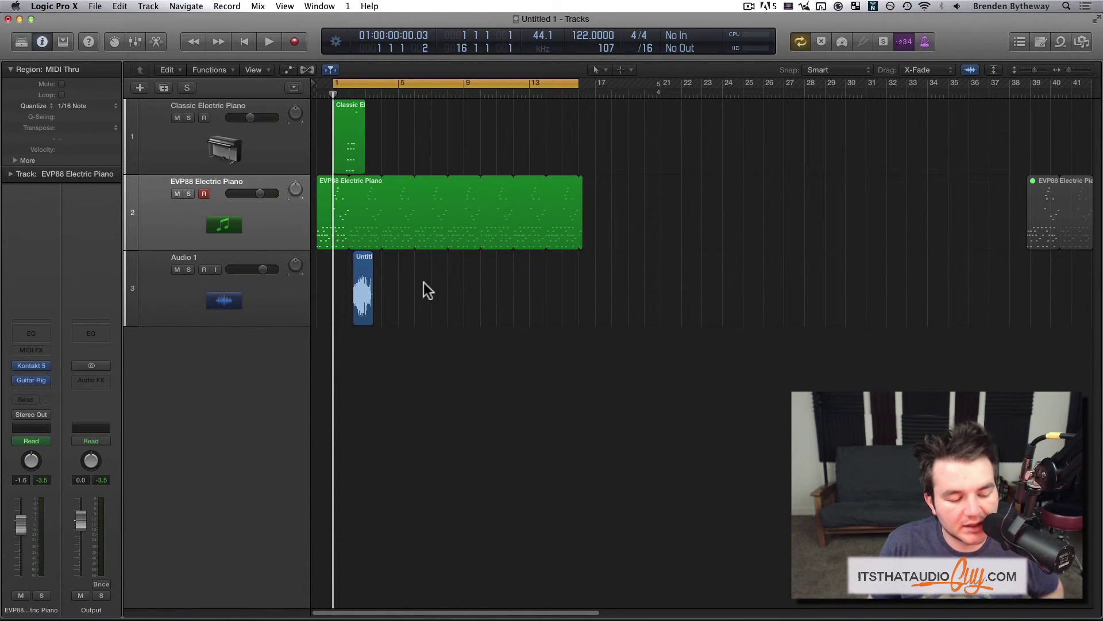
Step: Select all three tracks, from Classic Electric Piano to Audio 1, and group them in a Summing Stack
left_click(253, 148)
left_click(254, 302, "shift")
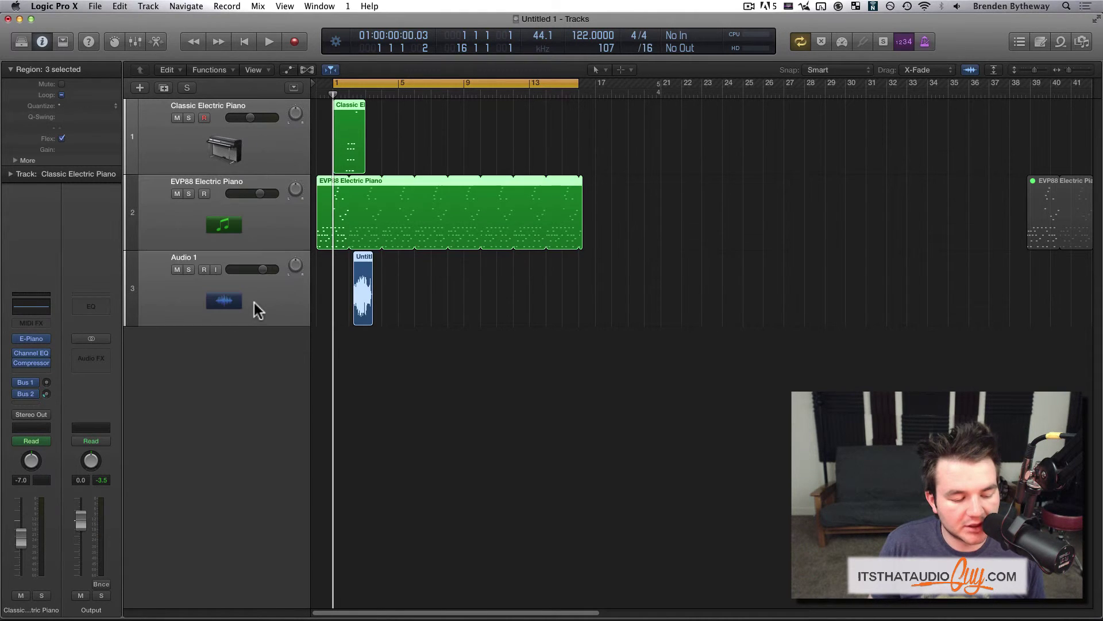
left_click(148, 6)
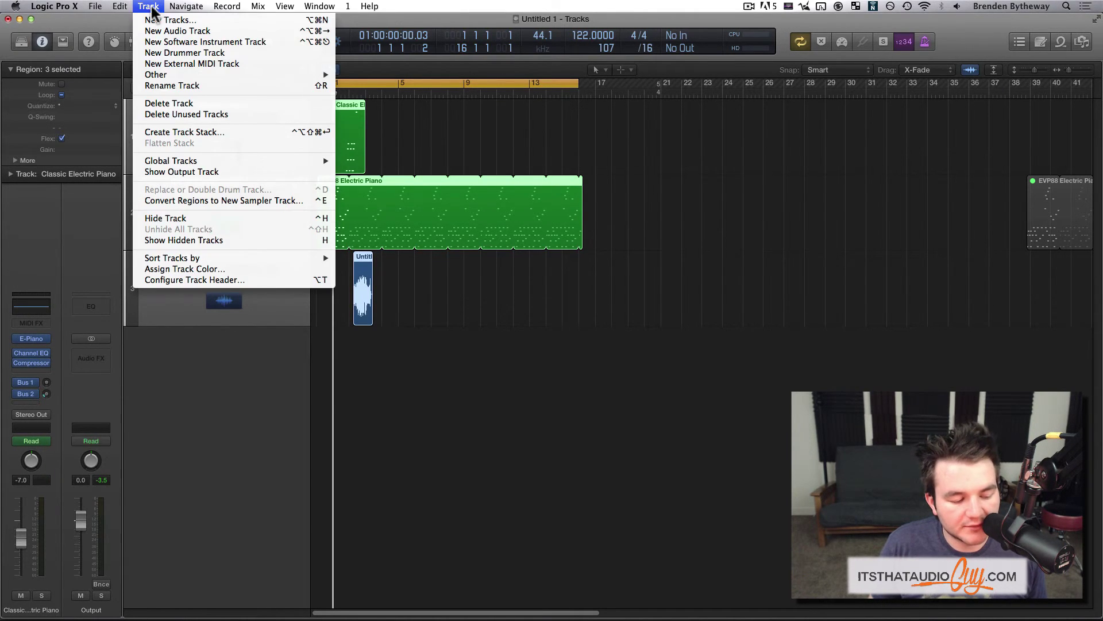
left_click(191, 132)
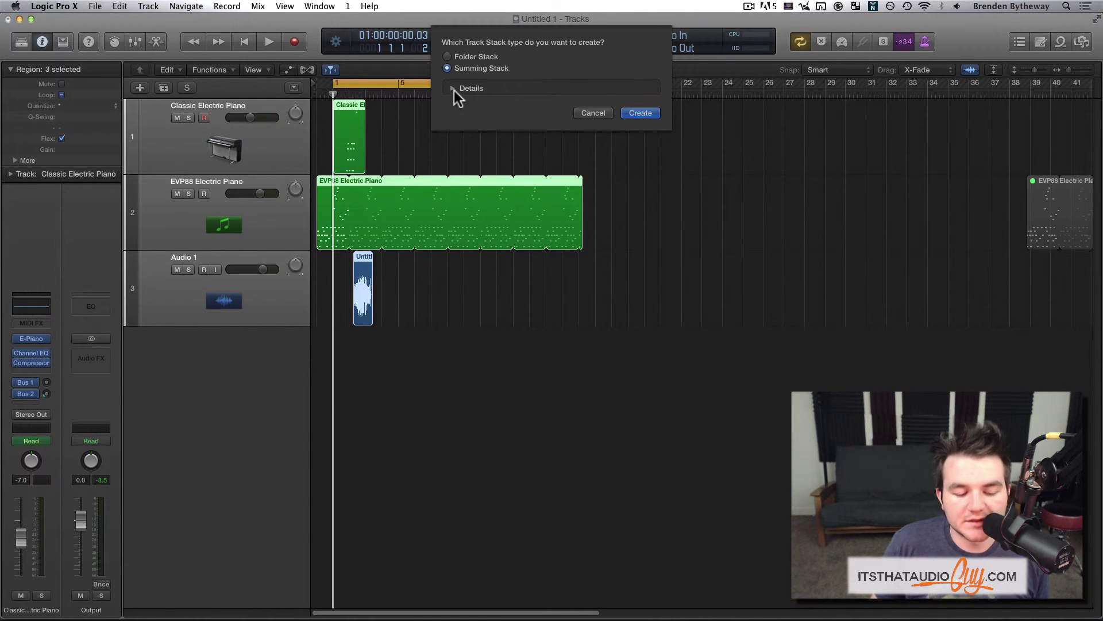
left_click(454, 89)
left_click(449, 88)
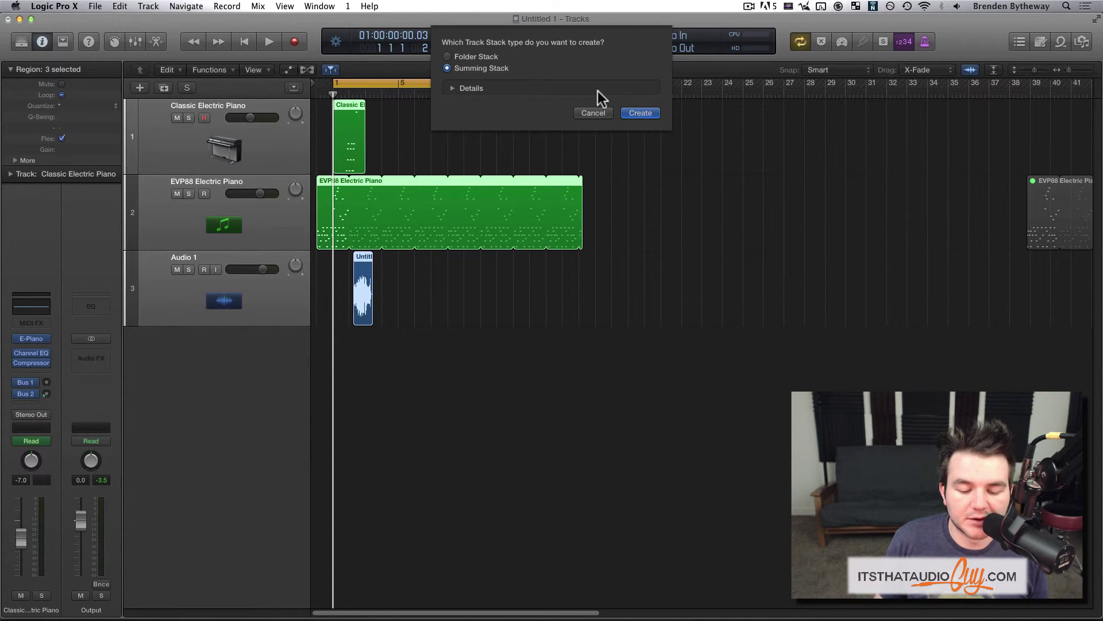
left_click(642, 113)
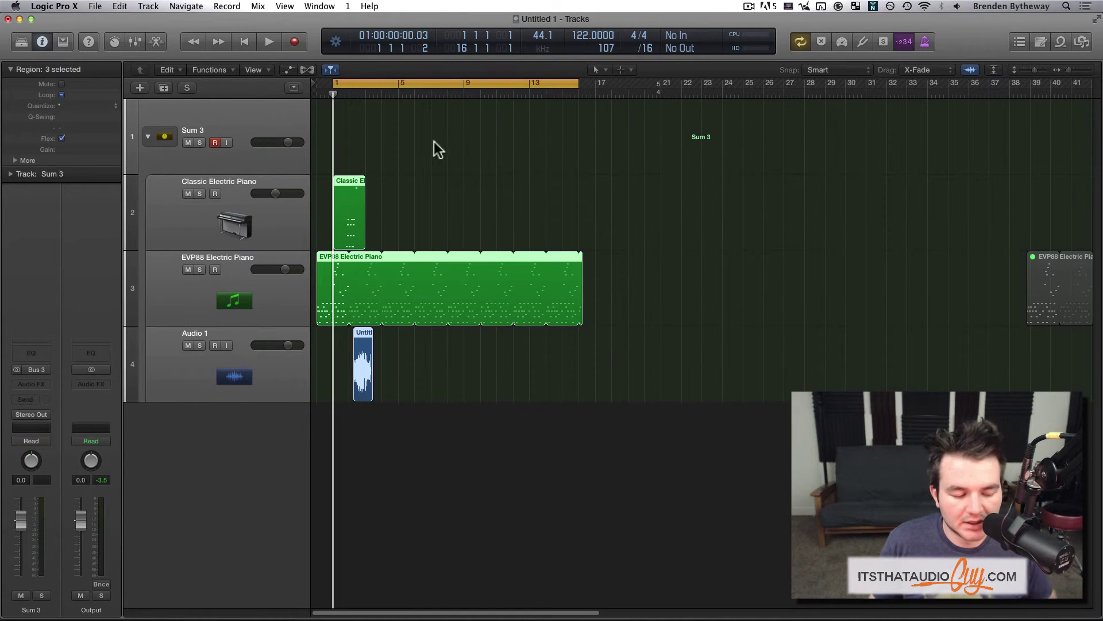
Step: Play the project with the summing stack's volume fully down, reset its volume to 0.0, and view the effect plug-ins available for it
left_click(248, 133)
left_click_drag(281, 148, 219, 159)
key("space")
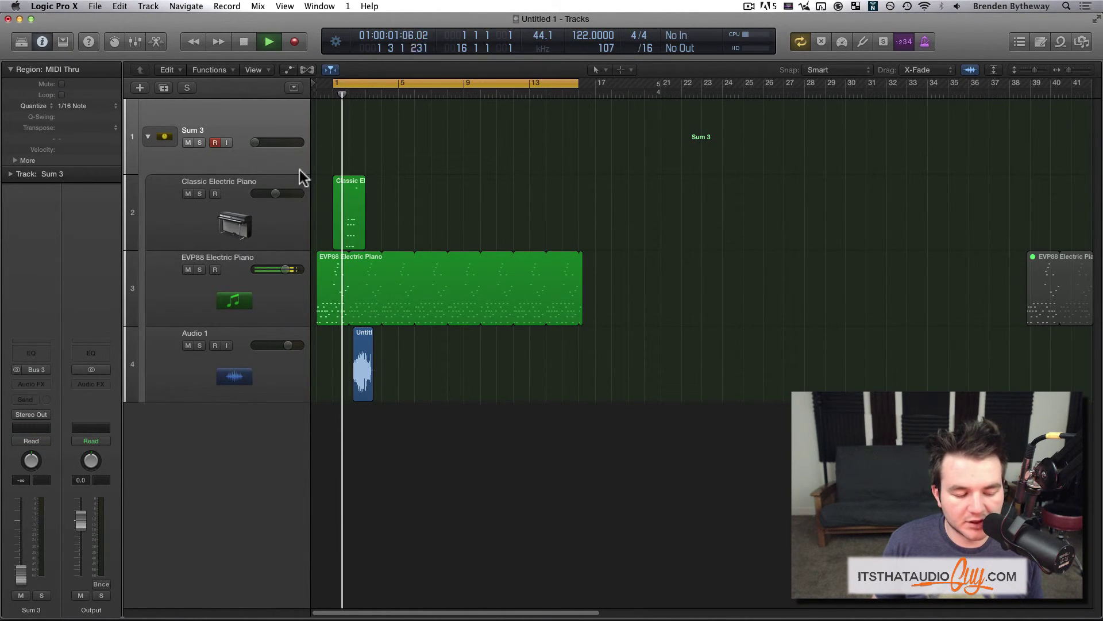
key("space")
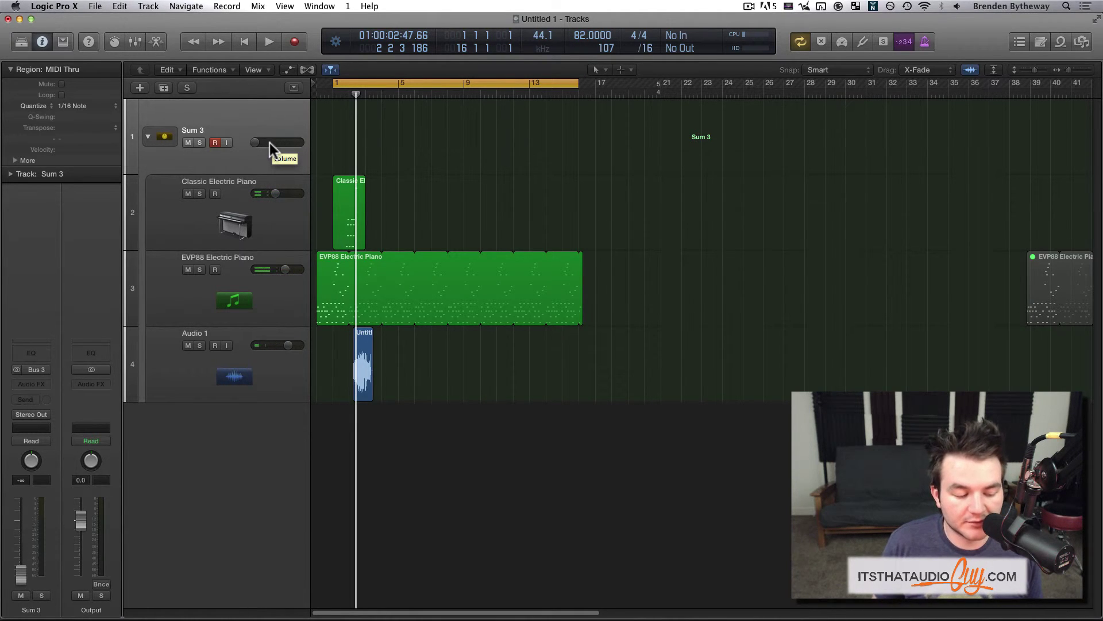
left_click(270, 143, "alt")
left_click(25, 384)
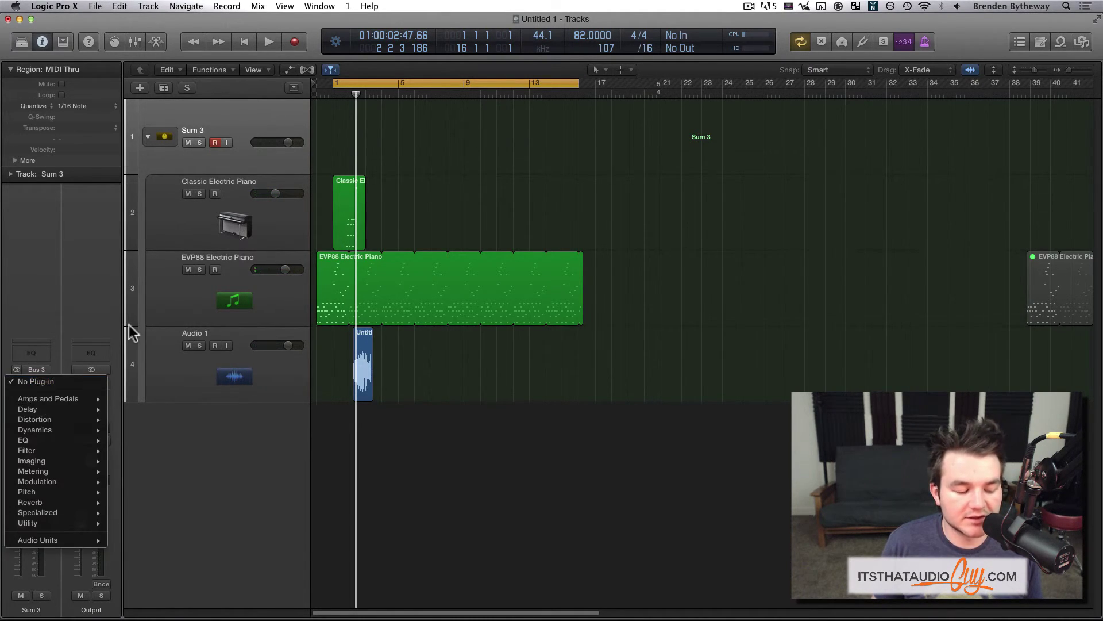
left_click(215, 180)
Step: Collapse the summing stack and rename it Keys
left_click(147, 136)
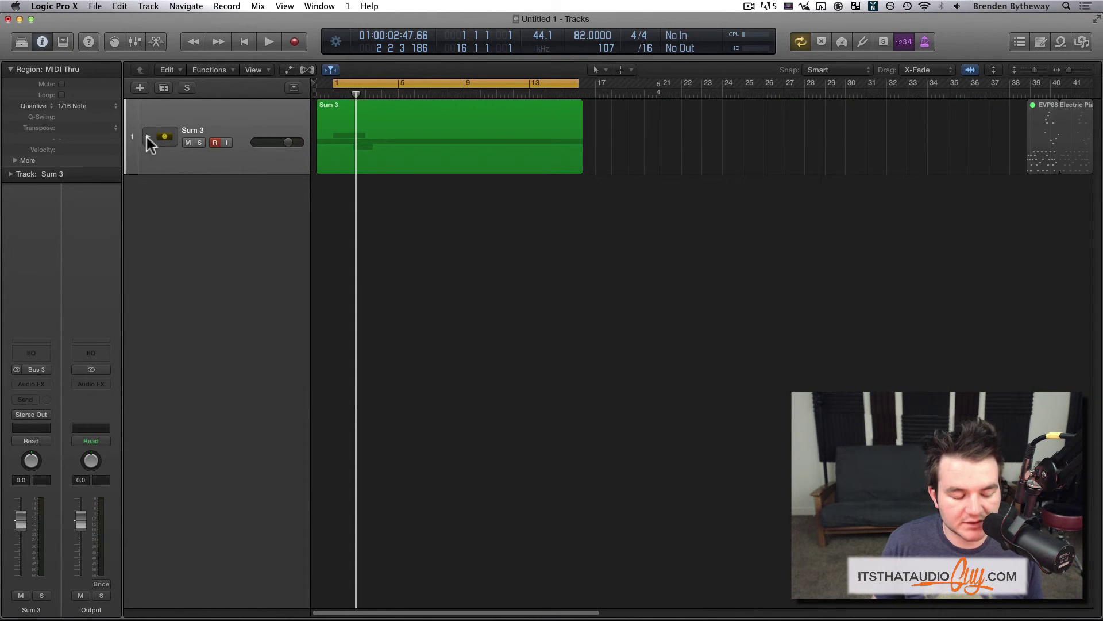
left_click(147, 137)
left_click(147, 136)
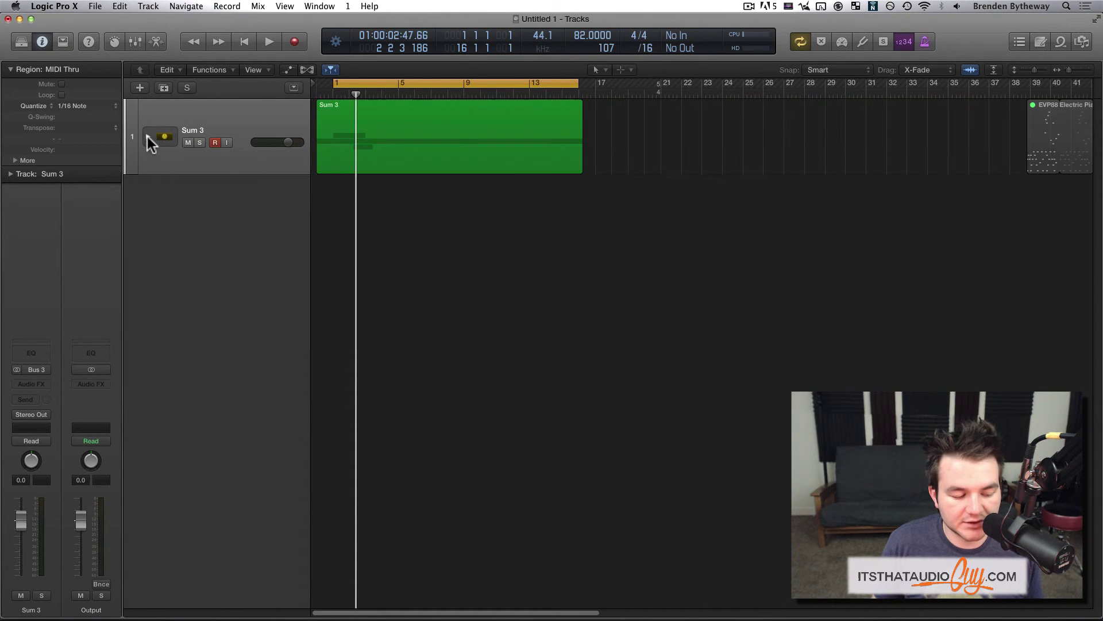
double_click(185, 131)
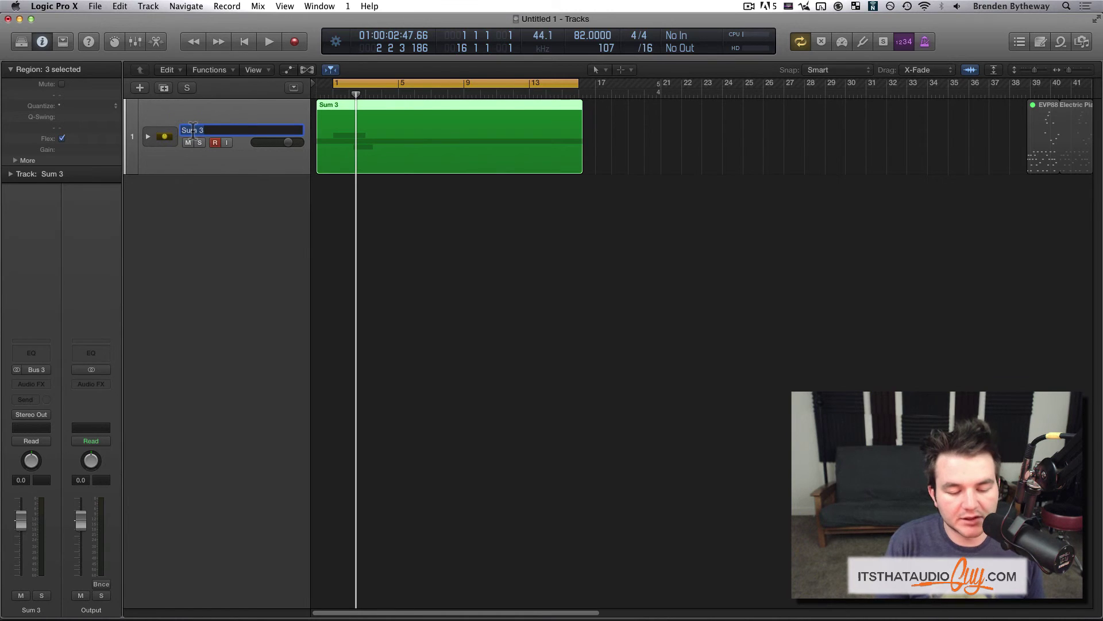
type("Keys")
key("Return")
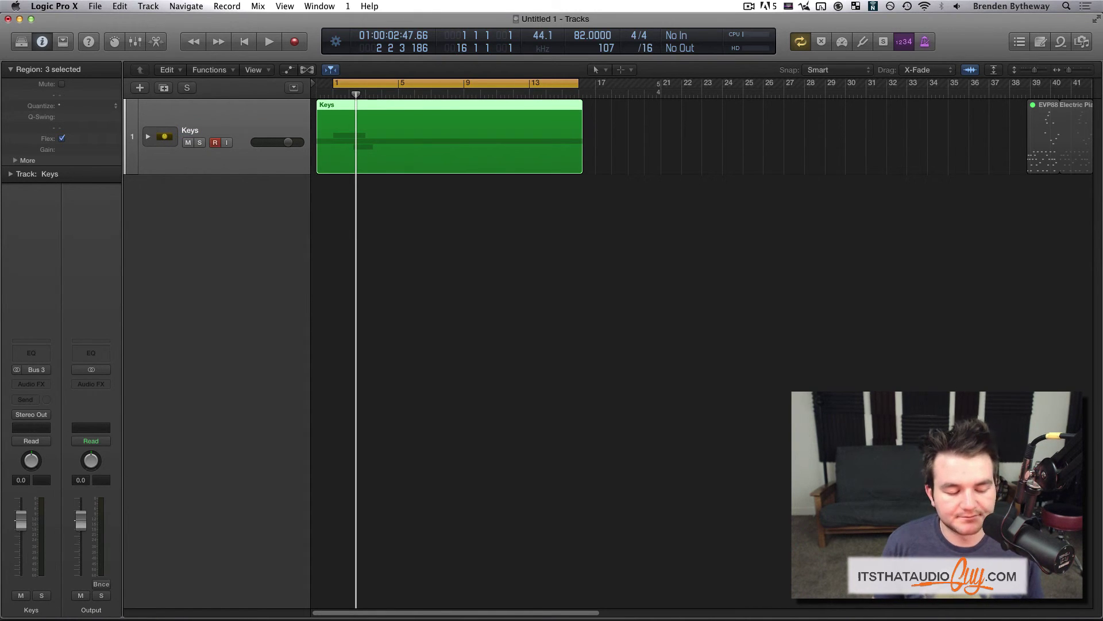
Step: Browse the track, navigation and recording commands, open the project's Metronome settings to view the click options, and close them
left_click(148, 6)
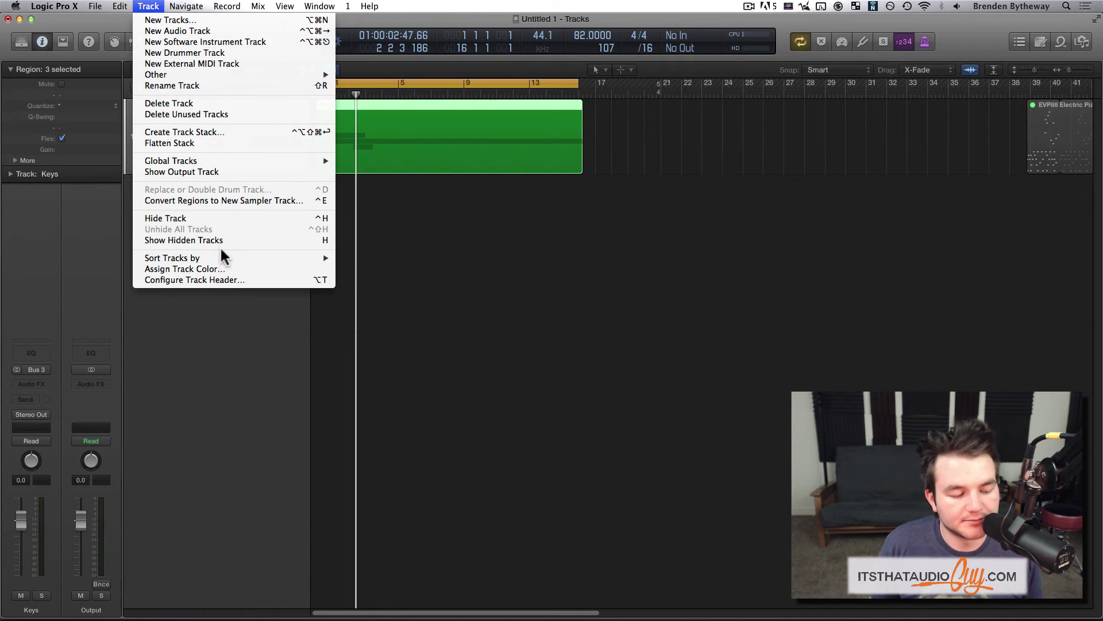
mouse_move(188, 7)
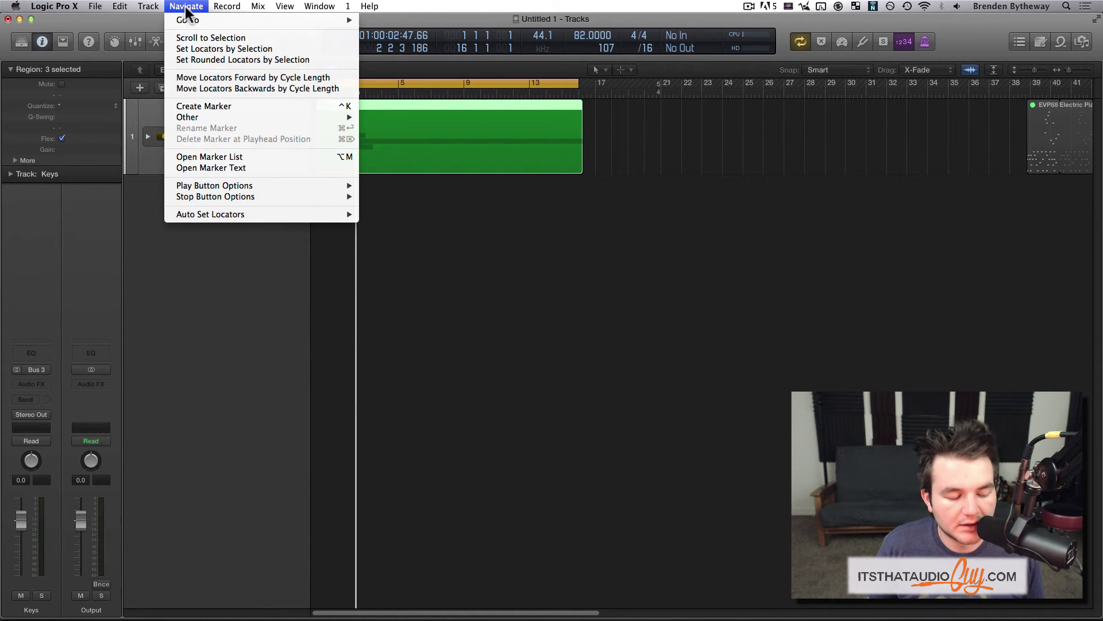
mouse_move(225, 8)
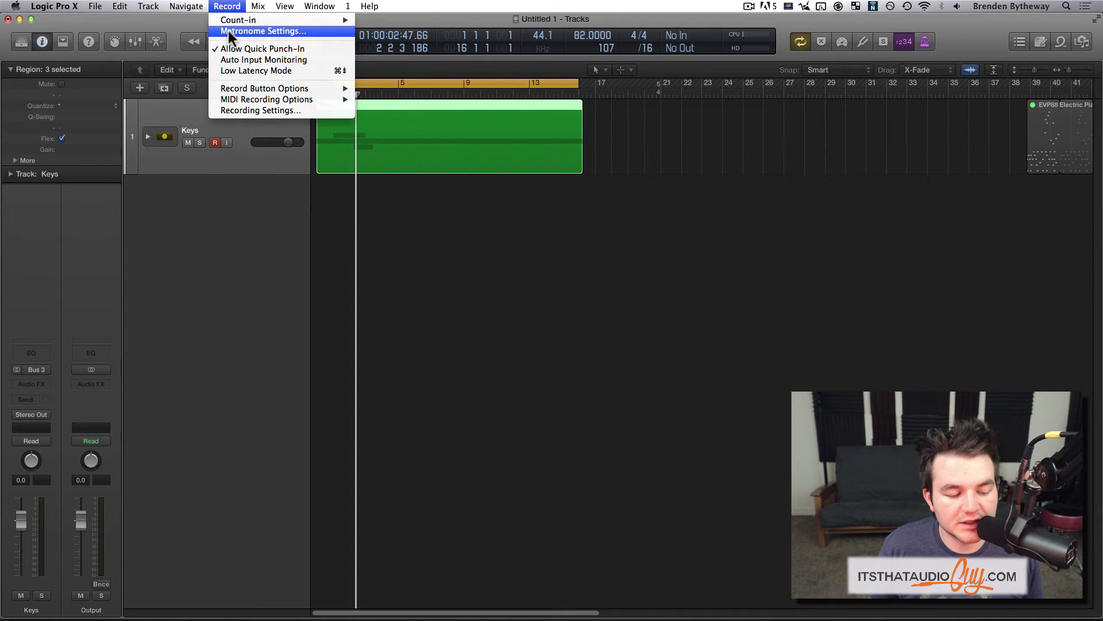
left_click(229, 30)
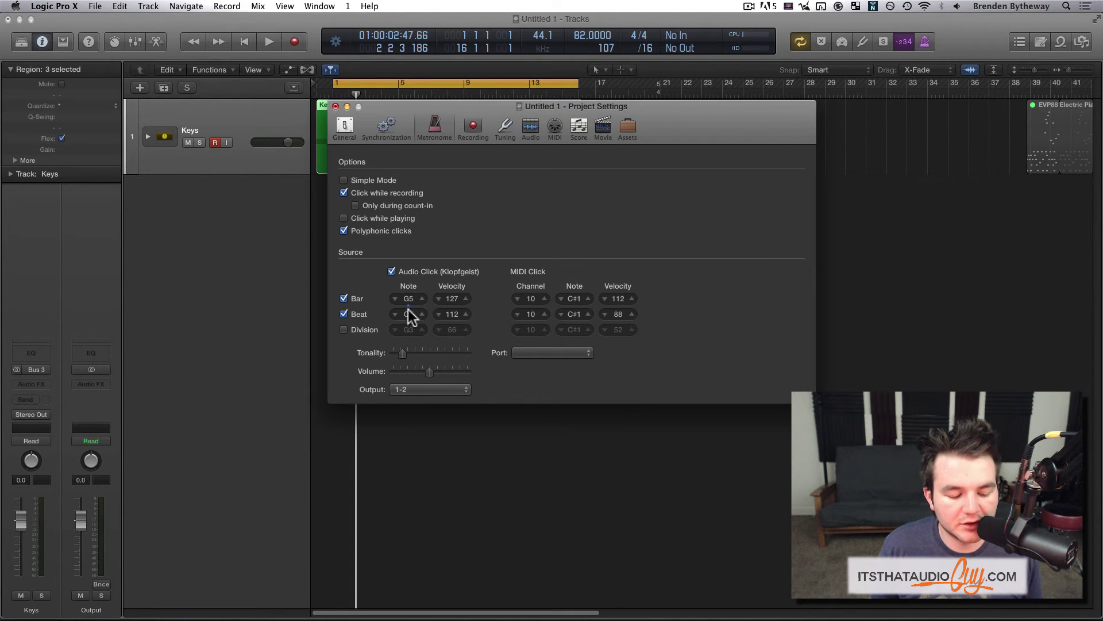
left_click(335, 107)
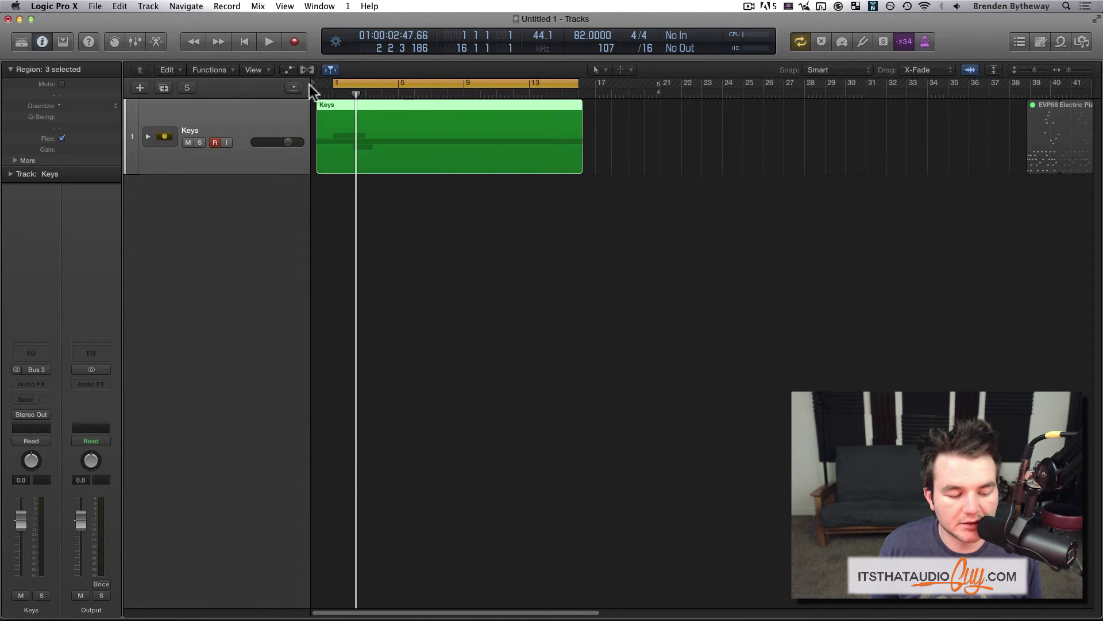
Step: View the MIDI Recording Options, show the Musical Typing keyboard, shift its window slightly, and hide it
left_click(227, 6)
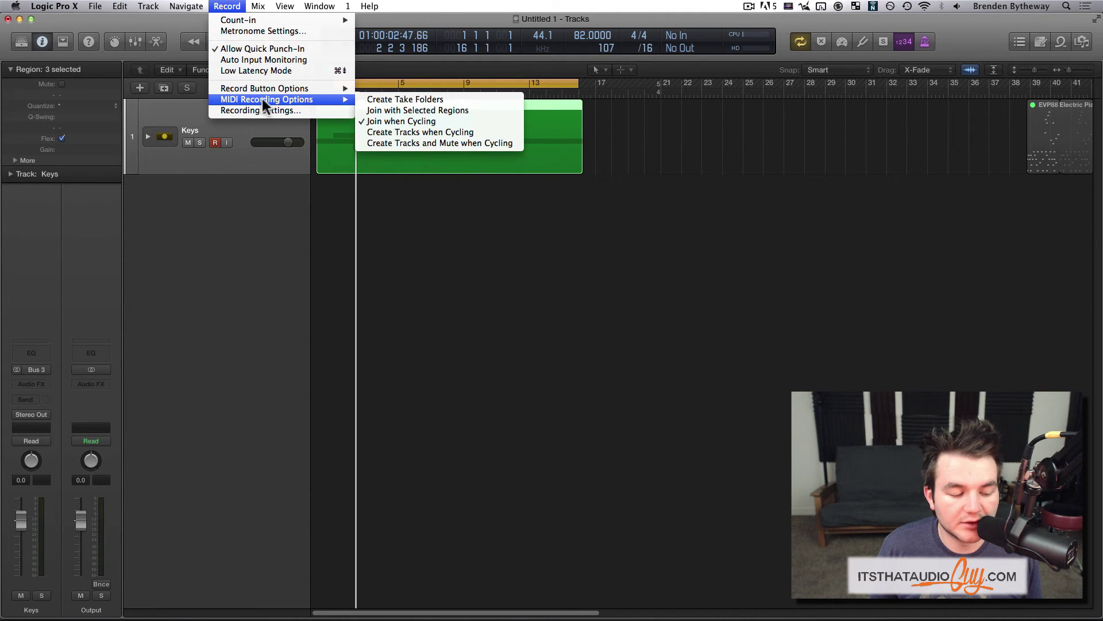
mouse_move(264, 10)
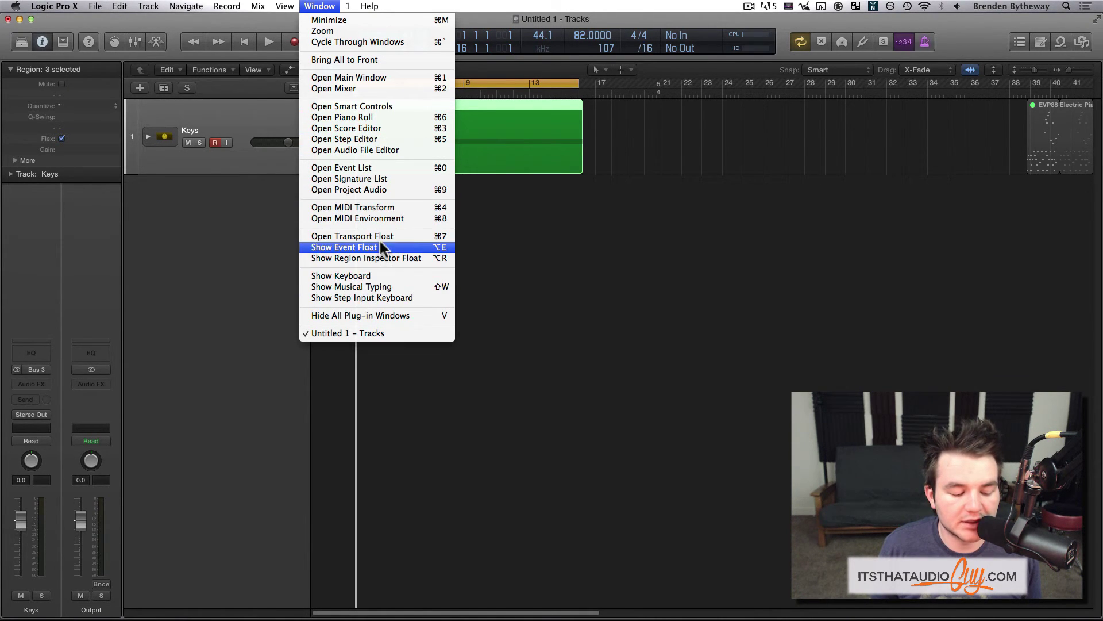
left_click(369, 292)
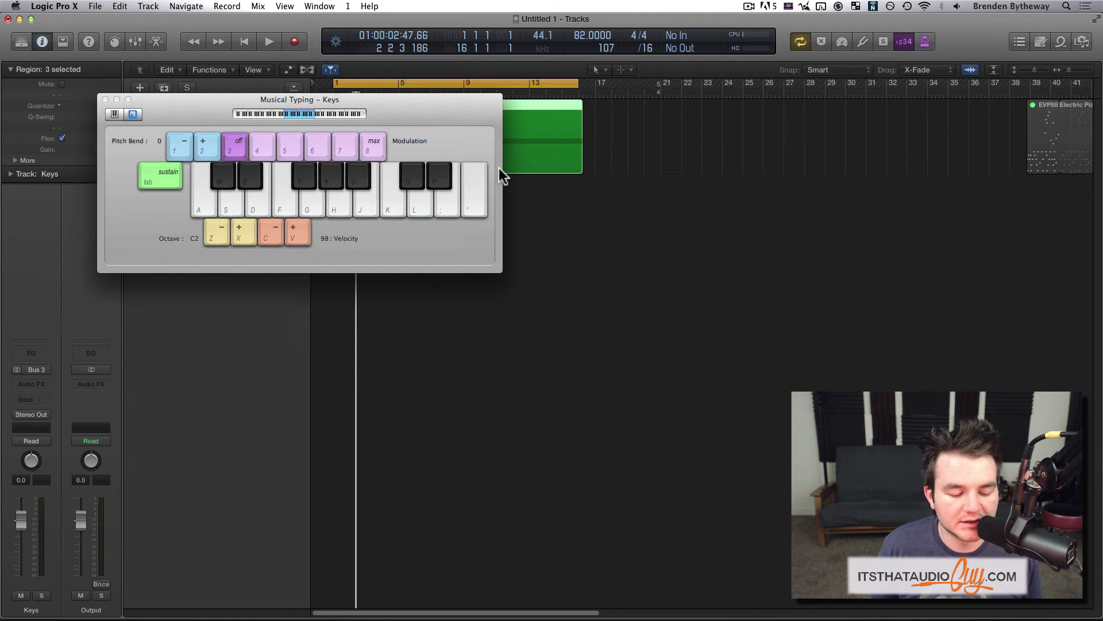
left_click_drag(429, 96, 443, 97)
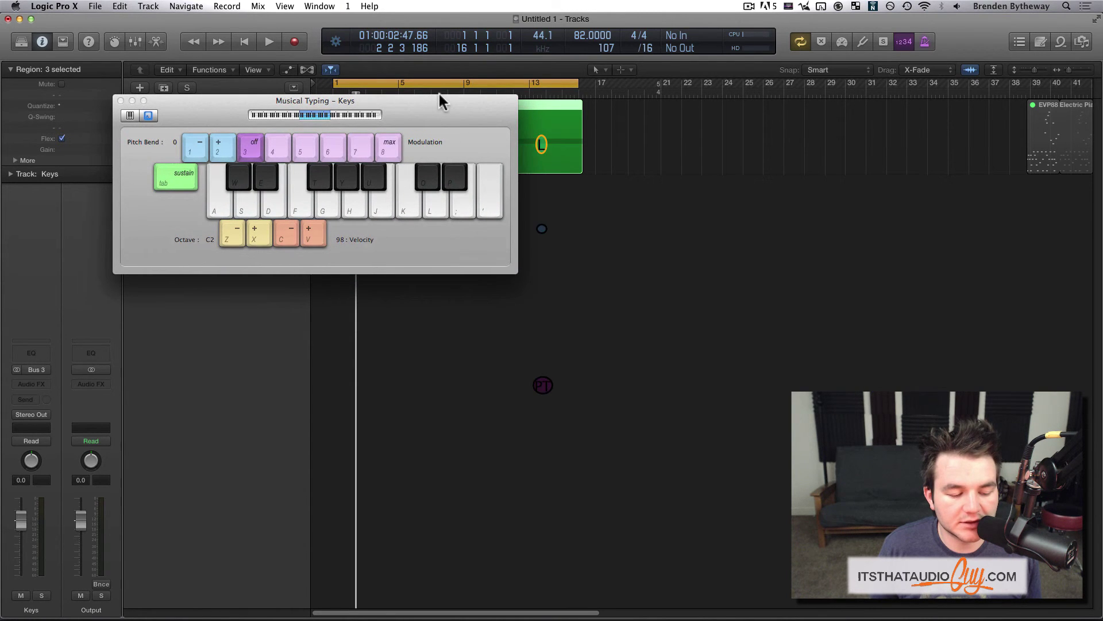
left_click(320, 7)
left_click(385, 288)
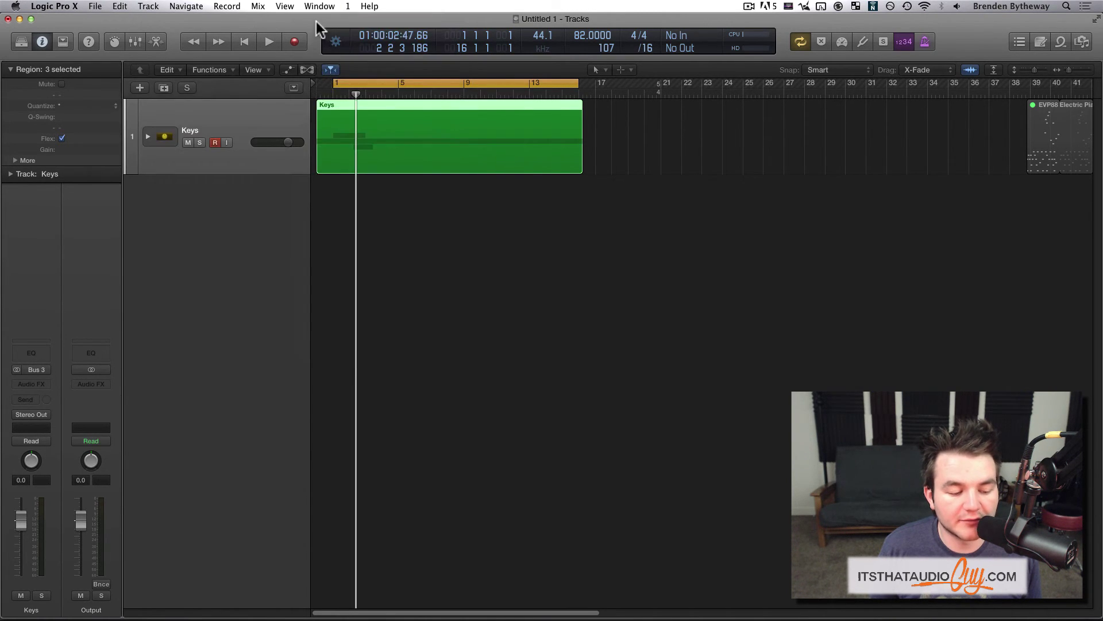
Step: Bring the Musical Typing keyboard back up for another look and close it again
left_click(316, 8)
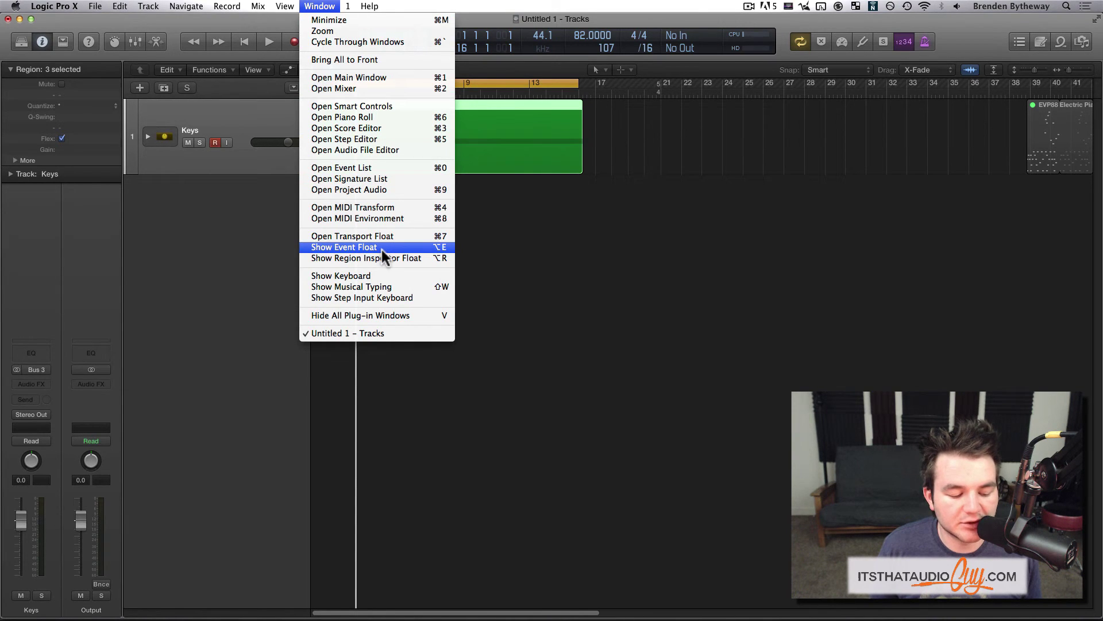
left_click(381, 286)
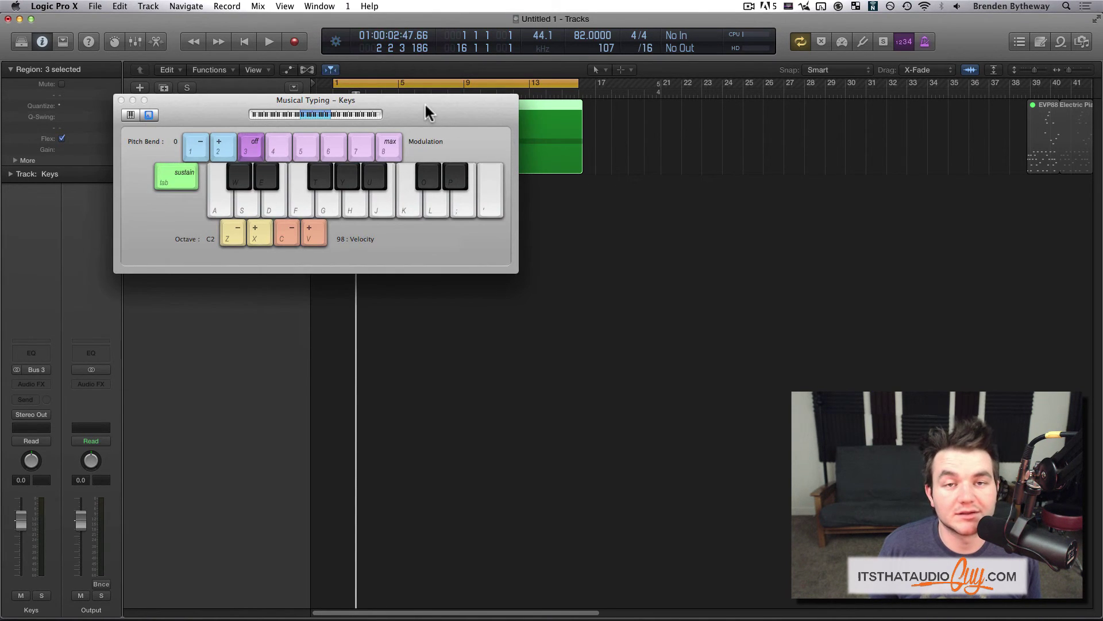
left_click(320, 7)
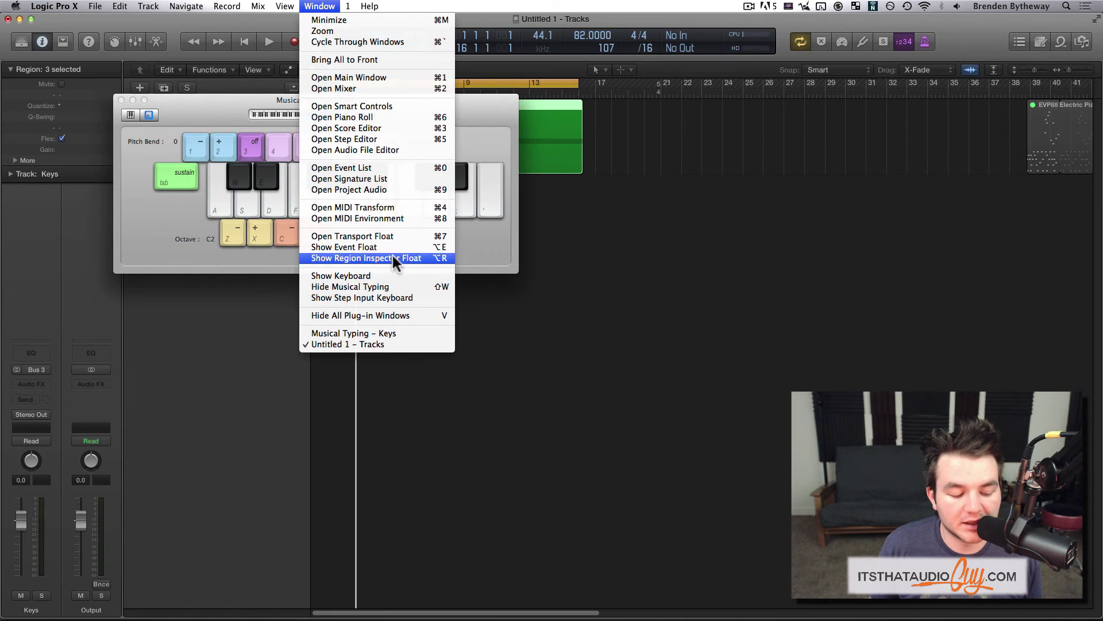
left_click(387, 286)
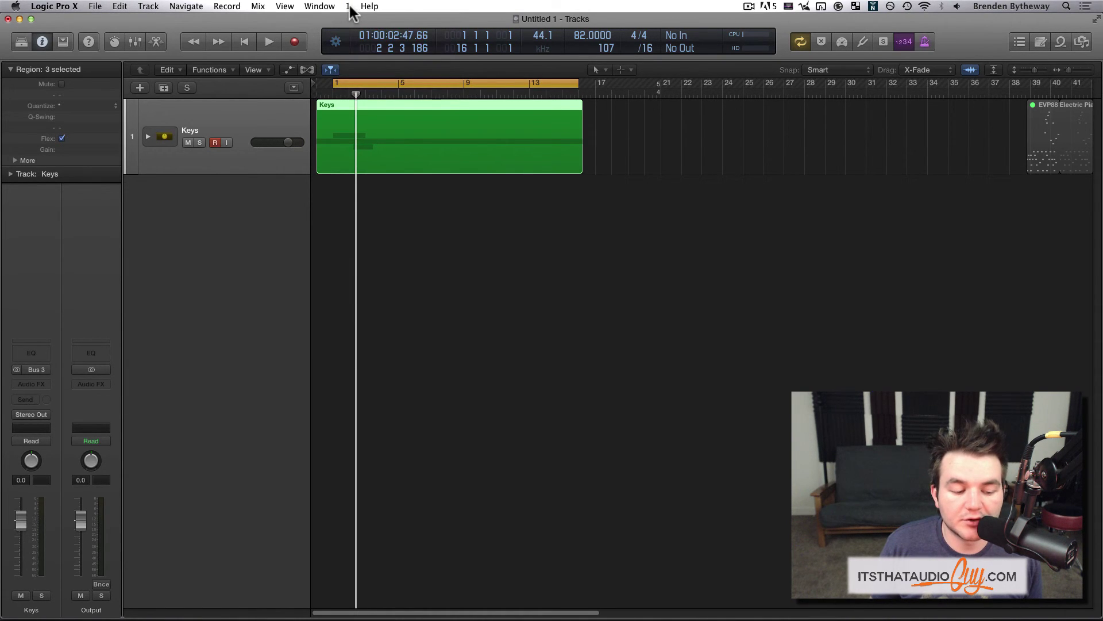
Step: Search the Help for "record", preview where the matching commands are located, and dismiss the search
left_click(365, 7)
left_click(364, 9)
left_click(373, 7)
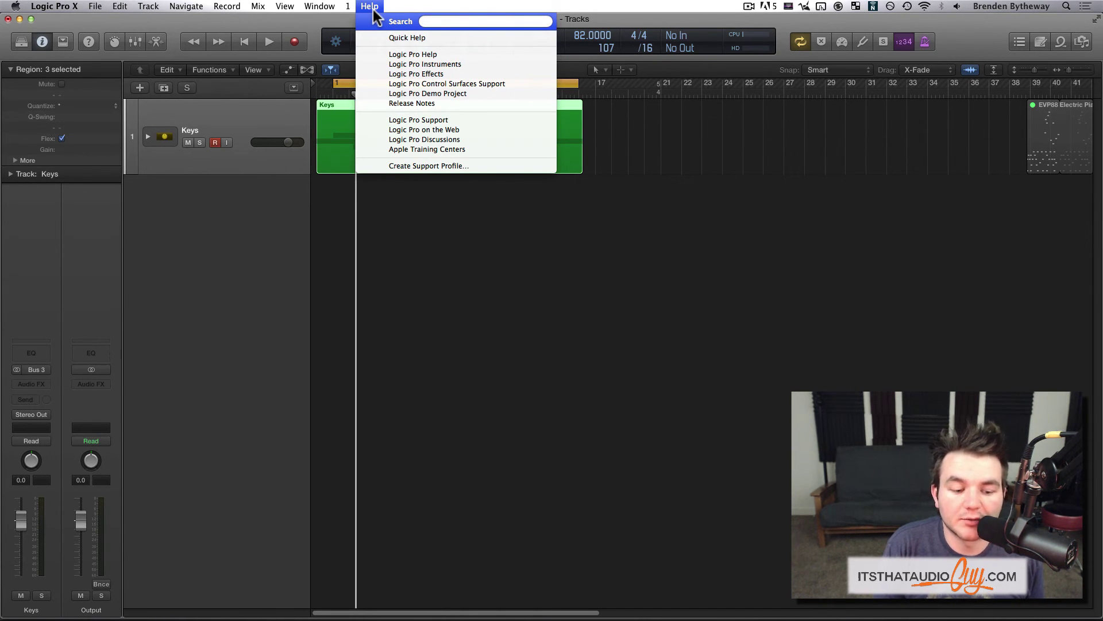
type("record")
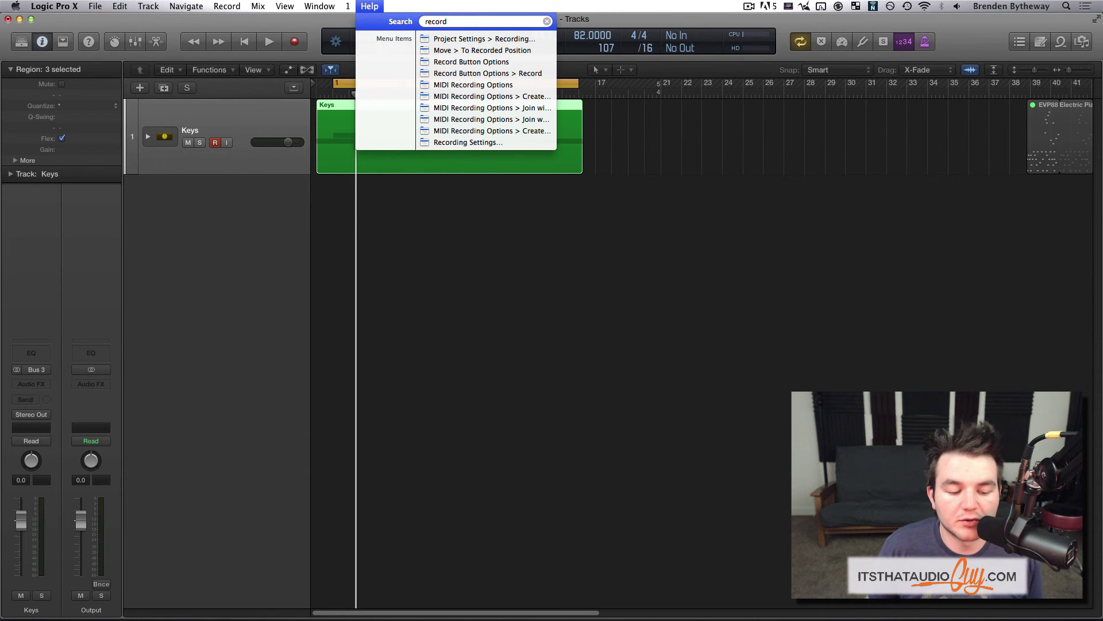
mouse_move(456, 37)
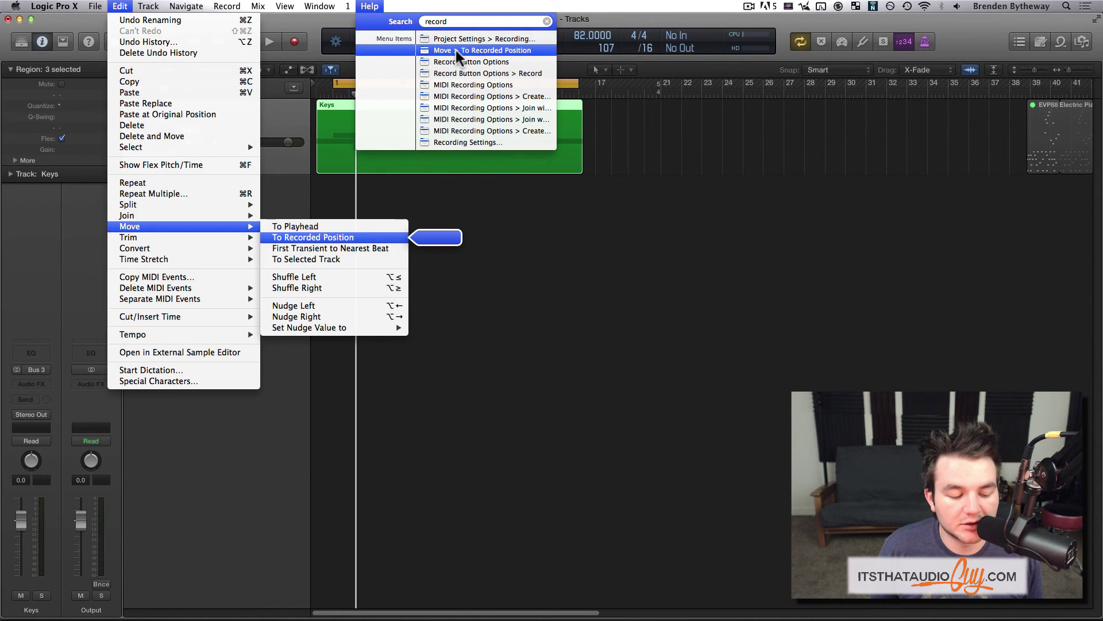
mouse_move(456, 75)
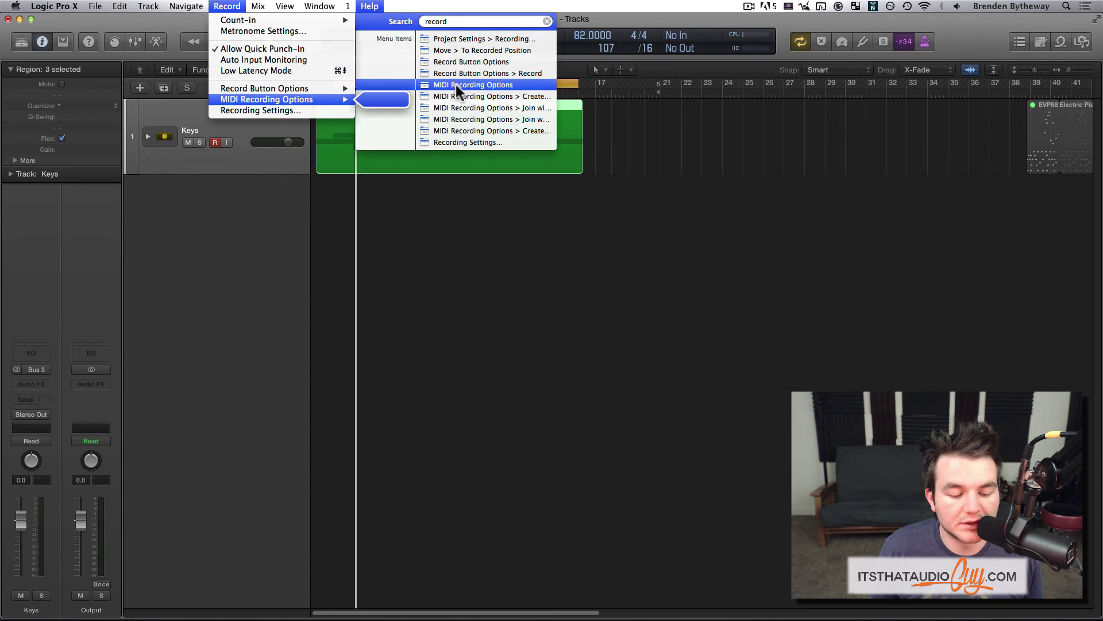
mouse_move(454, 119)
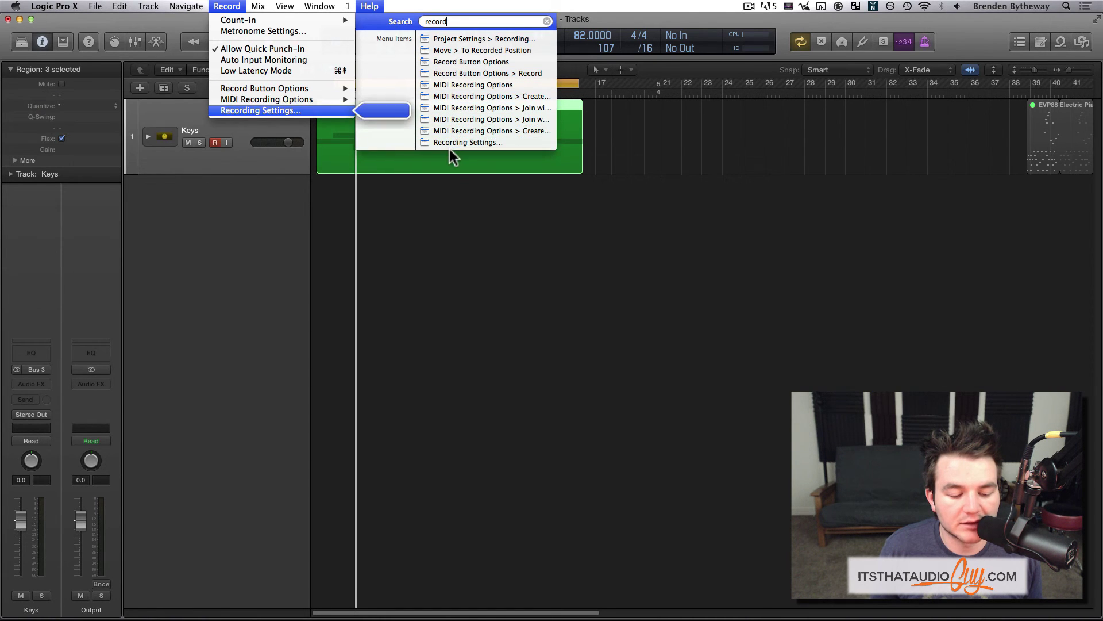
left_click(441, 253)
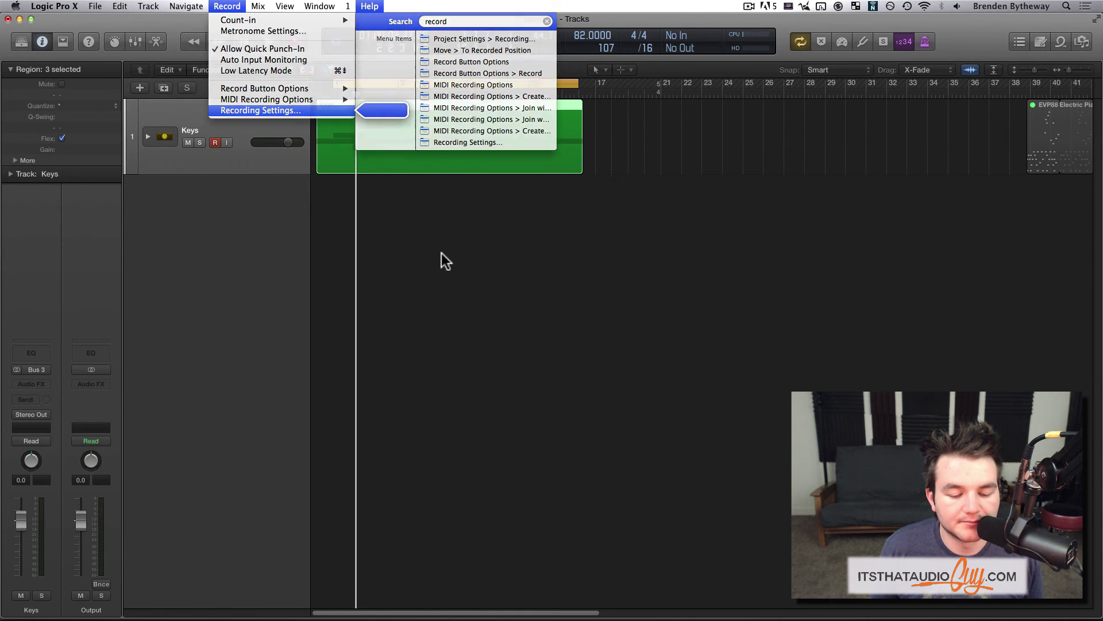
Step: Review the available primary tools and set the secondary, Command-modified tool to the Pencil Tool
left_click(602, 71)
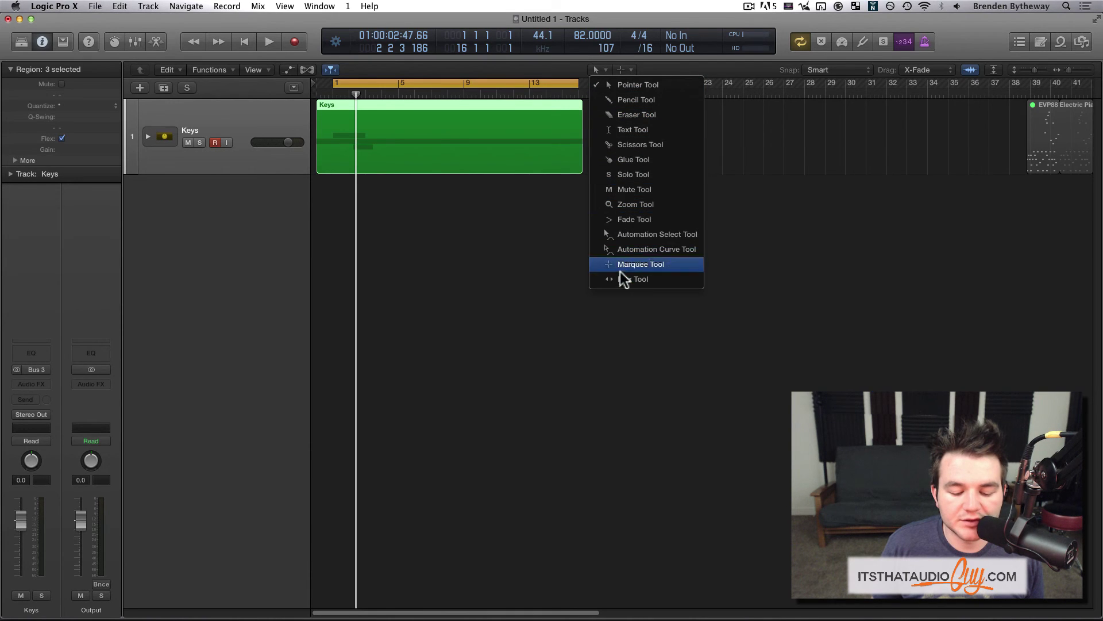
left_click(628, 68)
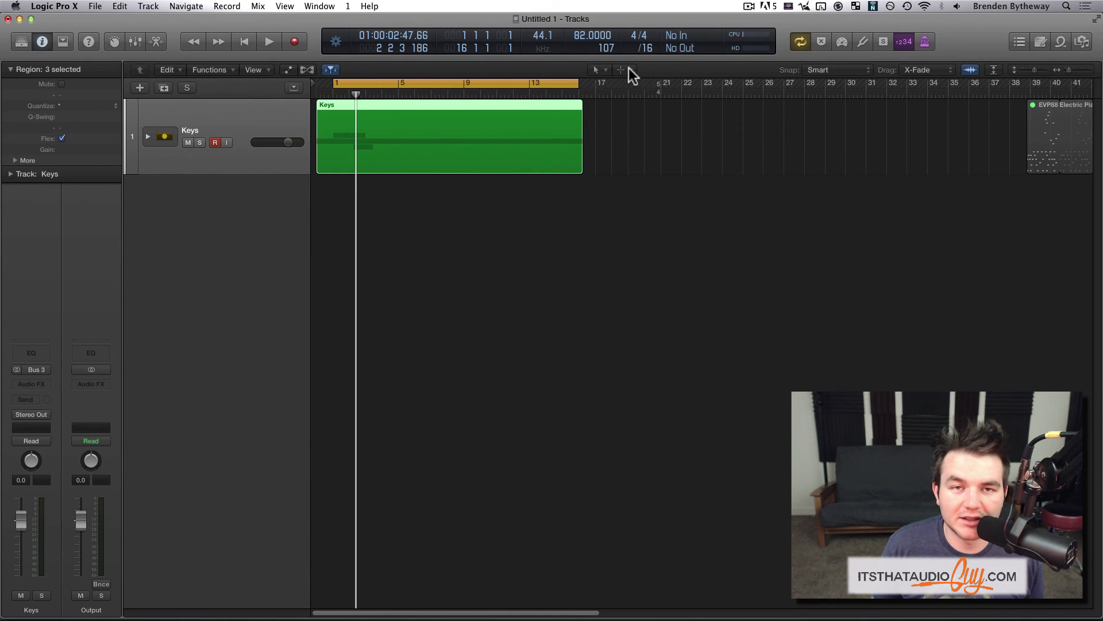
left_click(629, 68)
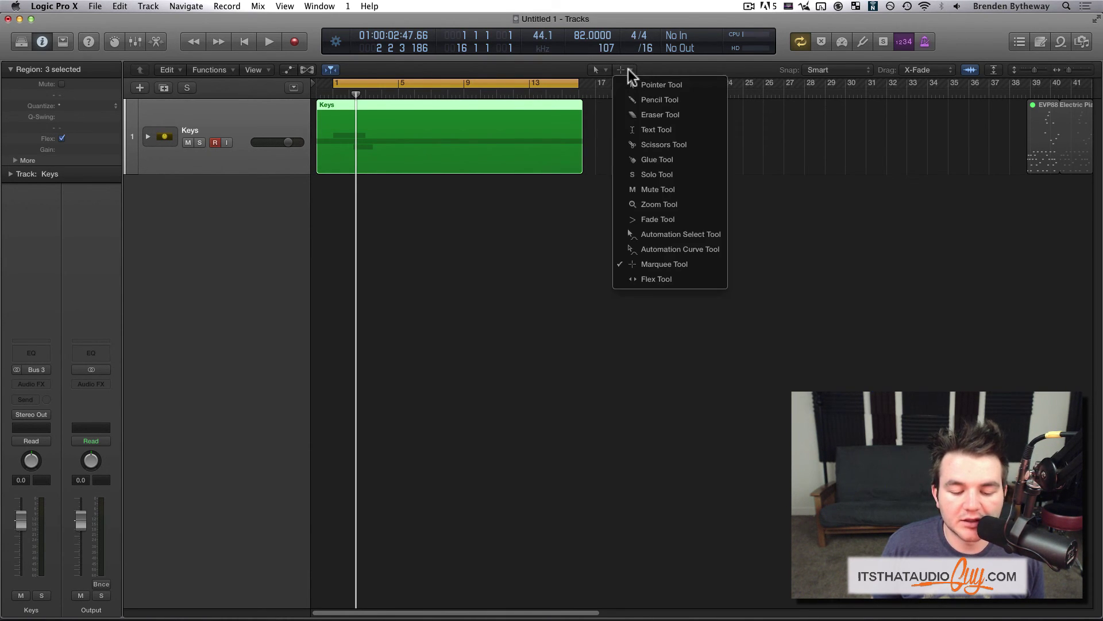
left_click(650, 100)
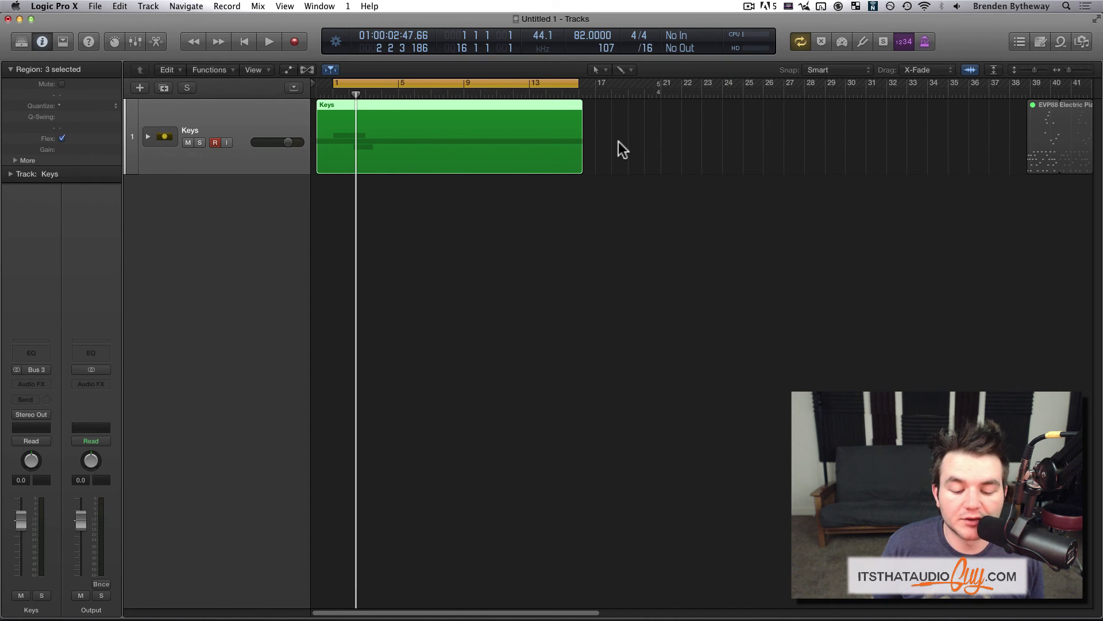
Step: Create four empty MIDI regions on the Keys track with the Pencil Tool, at bars 18, 19, 20 and 22
left_click(620, 156, "super")
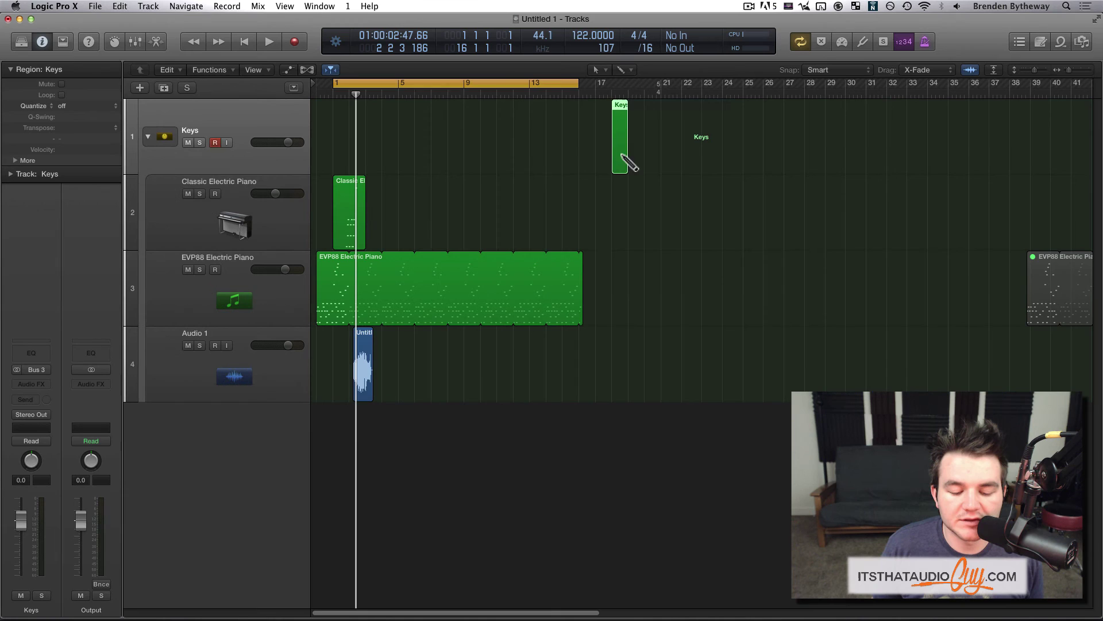
left_click(655, 154, "super")
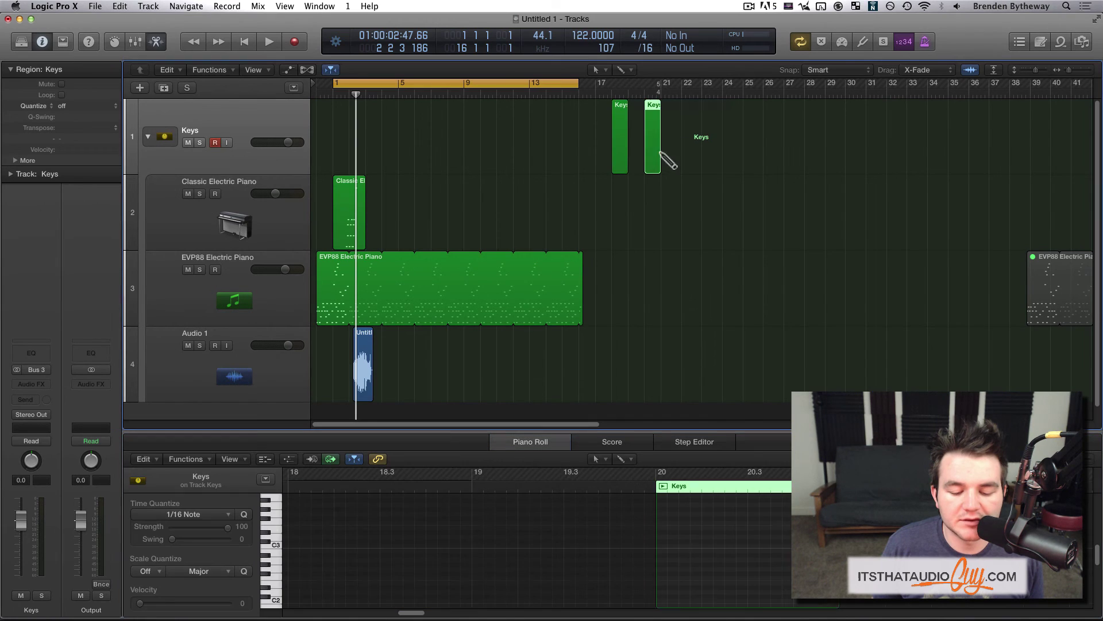
left_click(699, 144, "super")
left_click(648, 138, "super")
left_click(637, 144, "super")
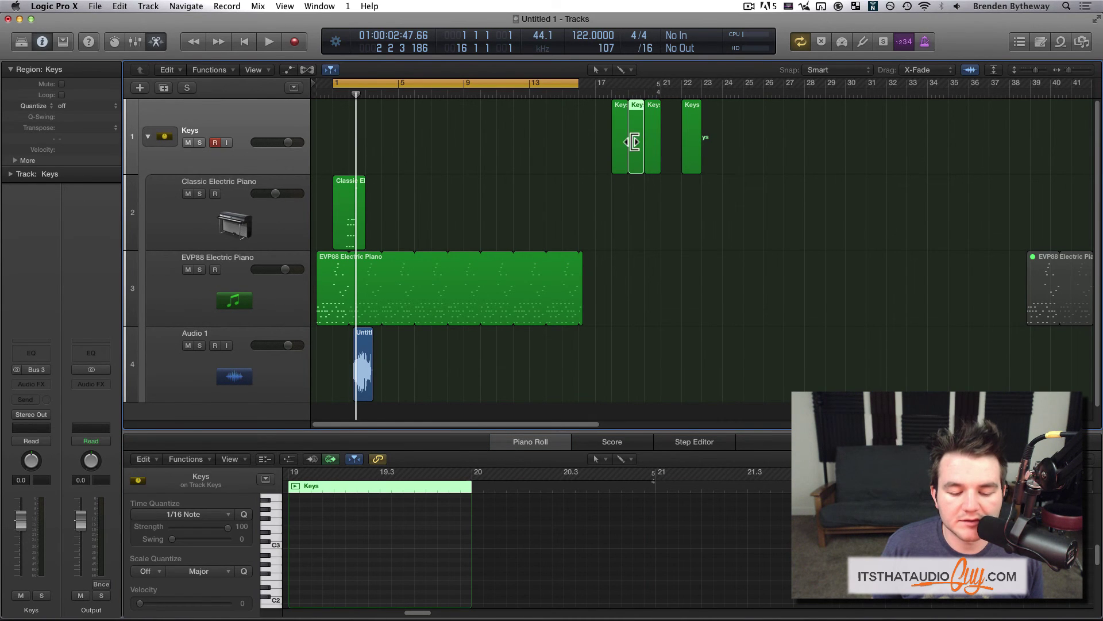
Step: Enlarge the Piano Roll and draw twelve short notes scattered across the Keys region at bar 19 with the Pencil Tool
left_click_drag(554, 430, 560, 198)
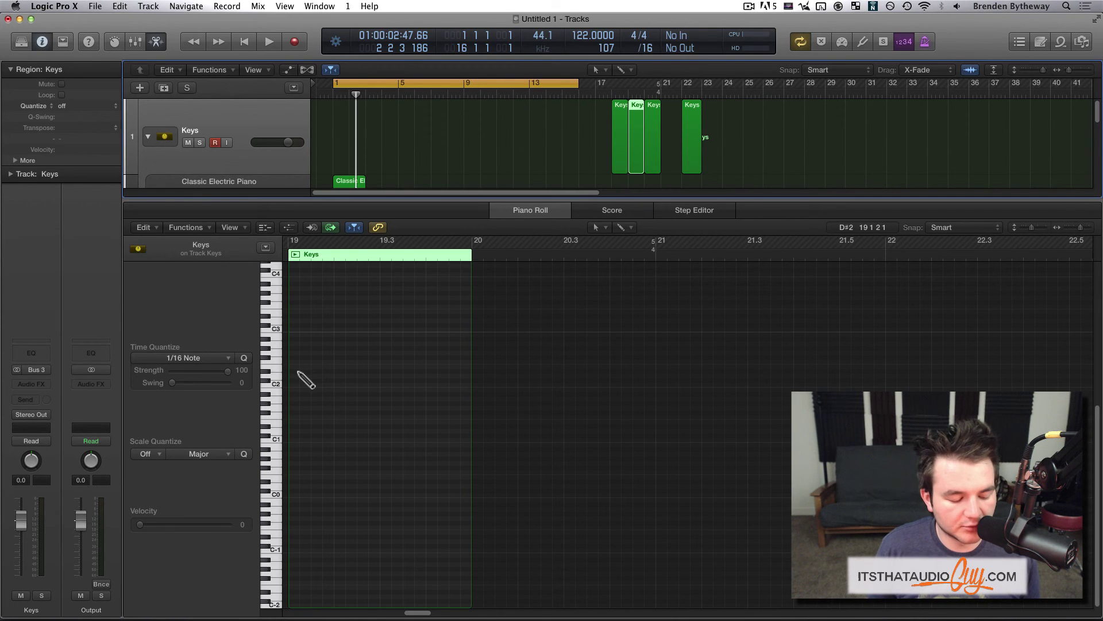
left_click(305, 370, "super")
left_click(340, 366, "super")
left_click(328, 348, "super")
left_click(294, 343, "super")
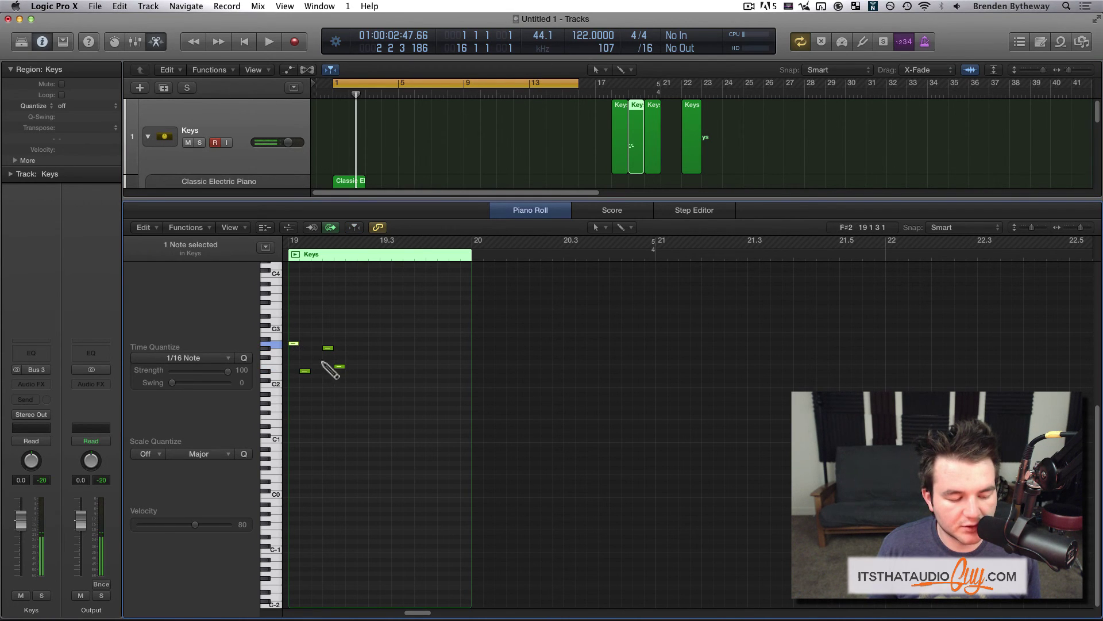
left_click(328, 416, "super")
left_click(362, 421, "super")
left_click(316, 463, "super")
left_click(317, 504, "super")
left_click(386, 499, "super")
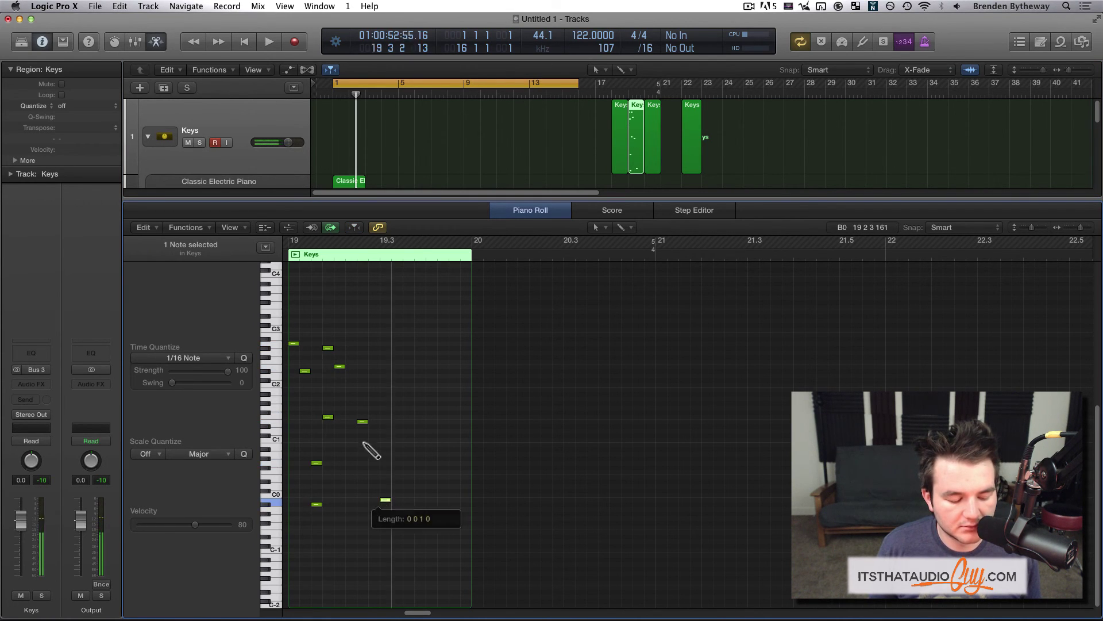
left_click(362, 439, "super")
left_click(374, 385, "super")
left_click(397, 380, "super")
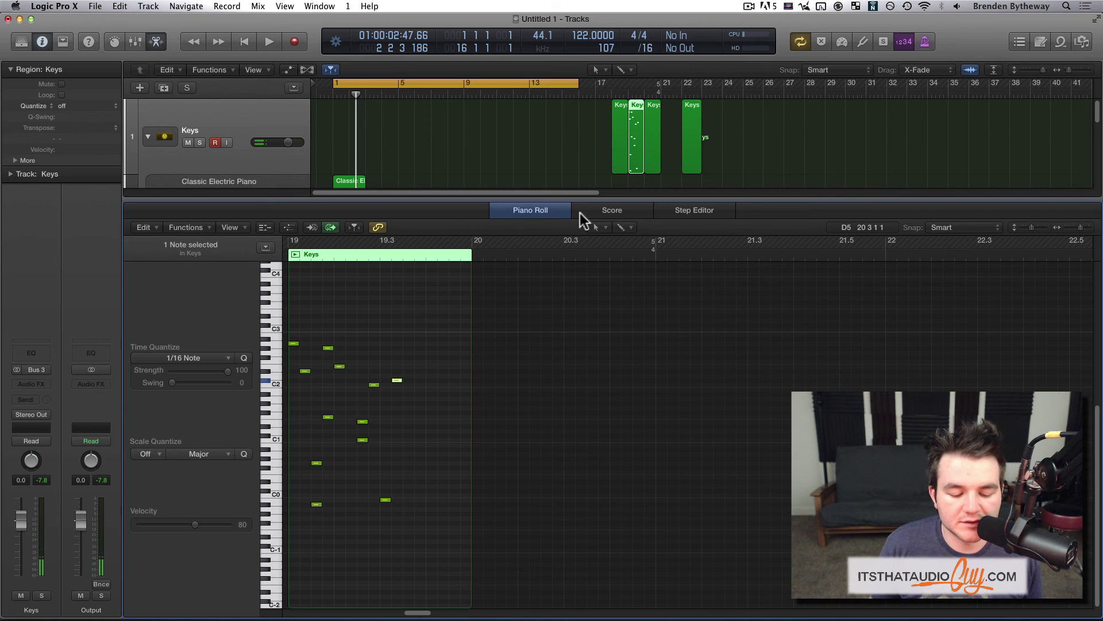
Step: Examine the Keys region in the Score editor and the Step Editor's controller lanes, and close the editor
left_click(609, 215)
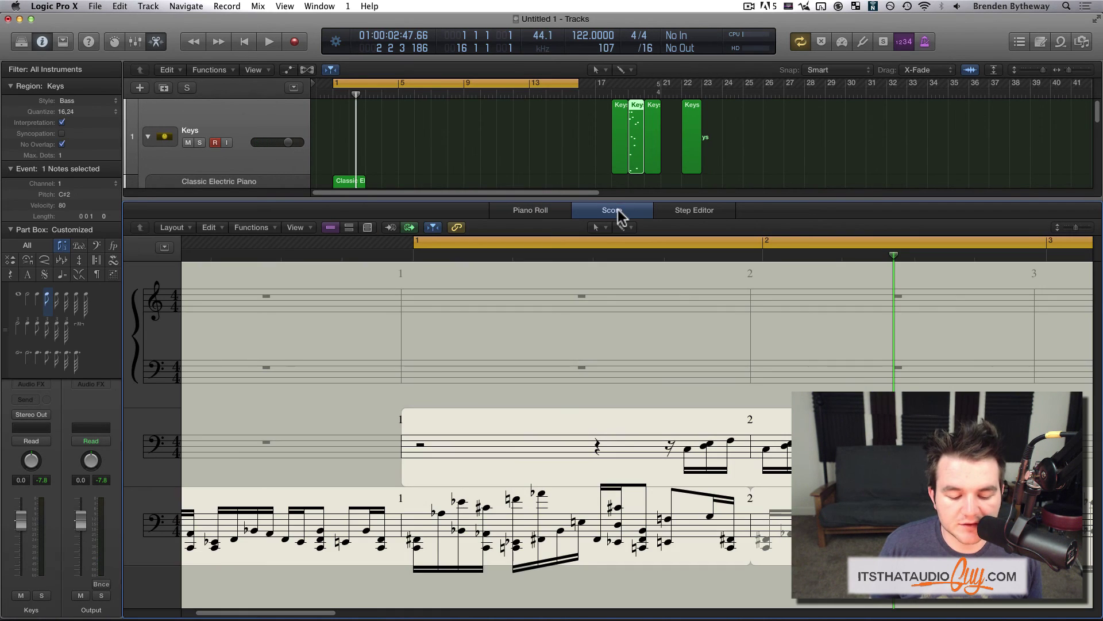
scroll(563, 459, "right", 3)
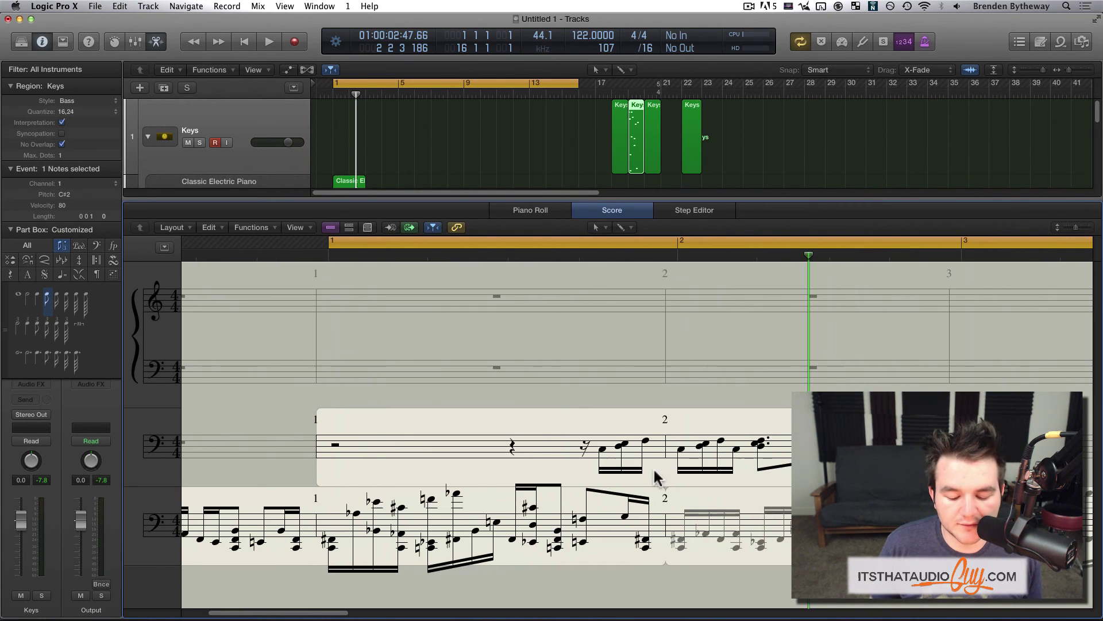
left_click(684, 217)
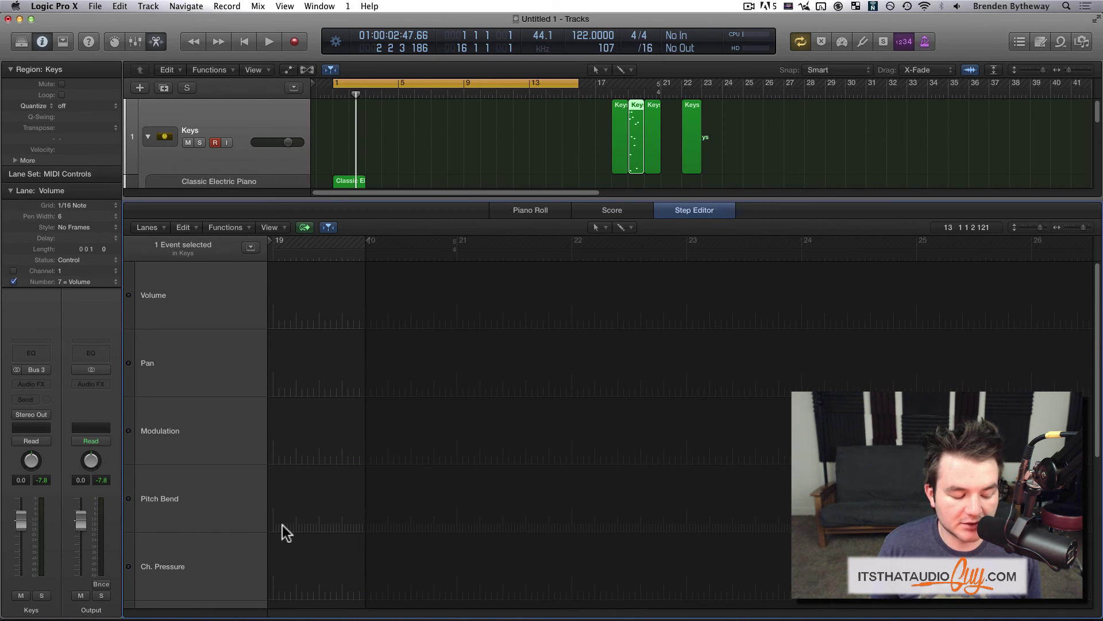
scroll(209, 371, "down", 5)
scroll(209, 372, "up", 3)
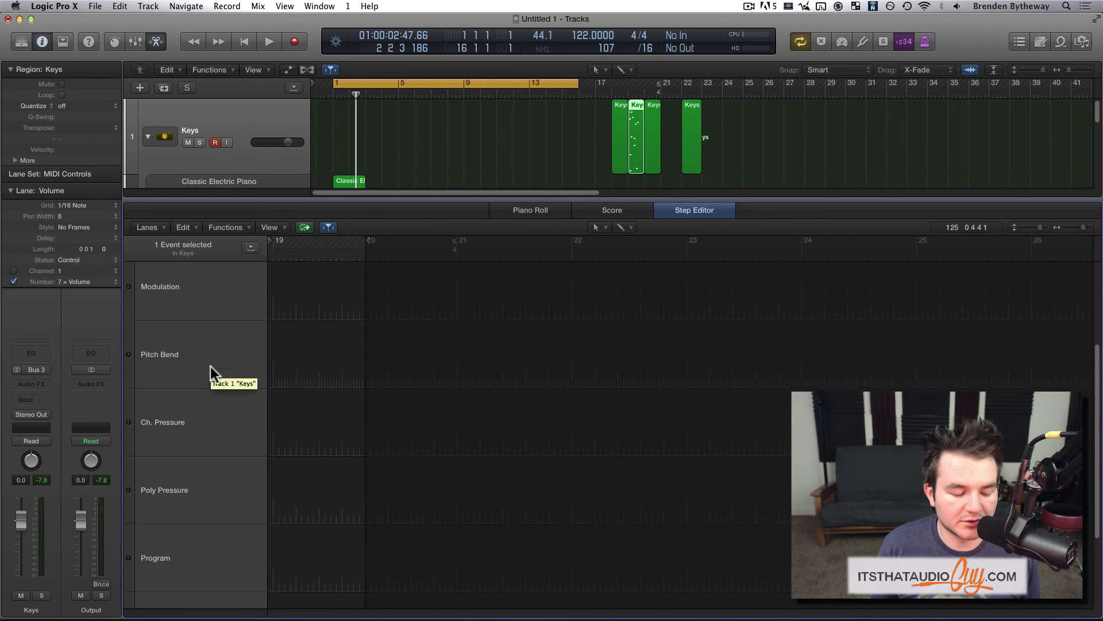
key("e")
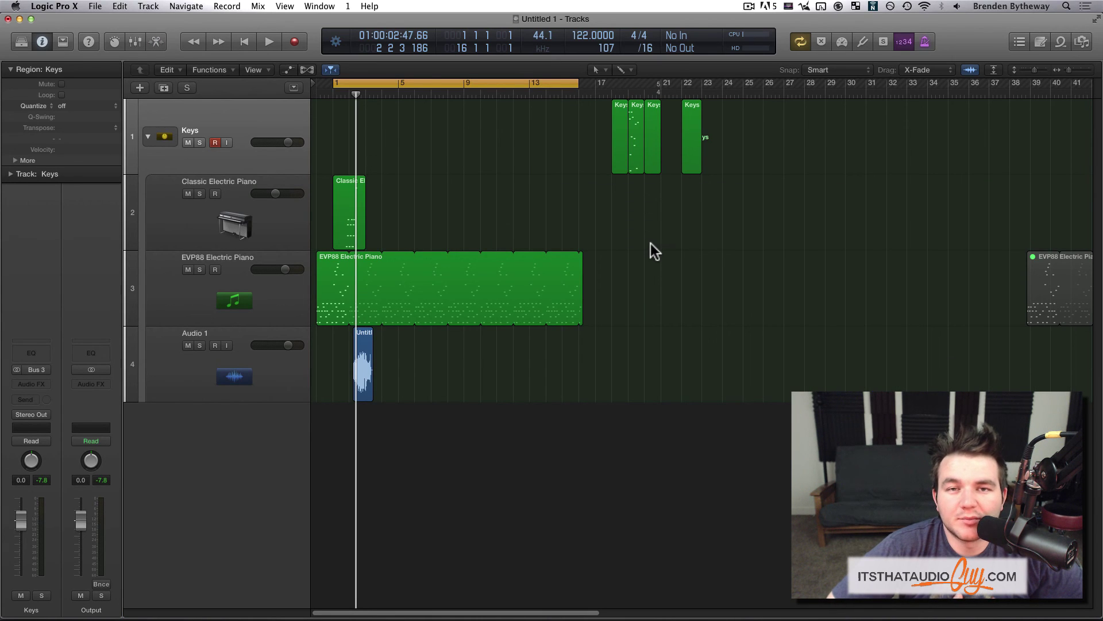